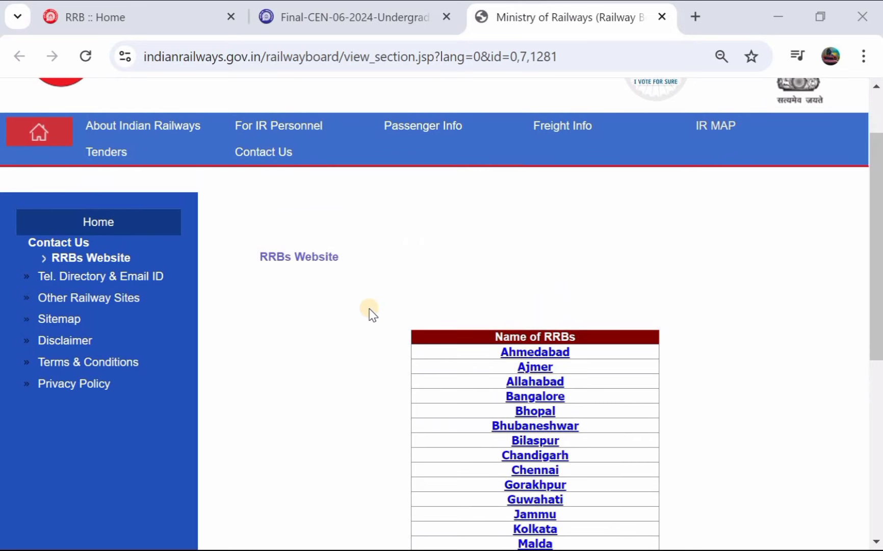
Step: Scroll up the RRBs Website page to the Name of RRBs table of regional boards
scroll(372, 313, "up", 1)
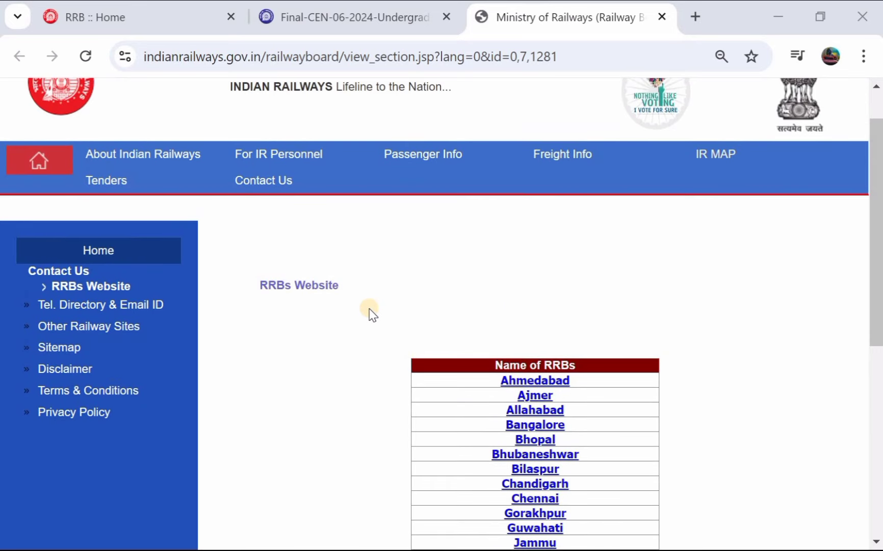
Step: Read the Final-CEN-06-2024 notice PDF through its cover, contents and Important Dates table
left_click(370, 16)
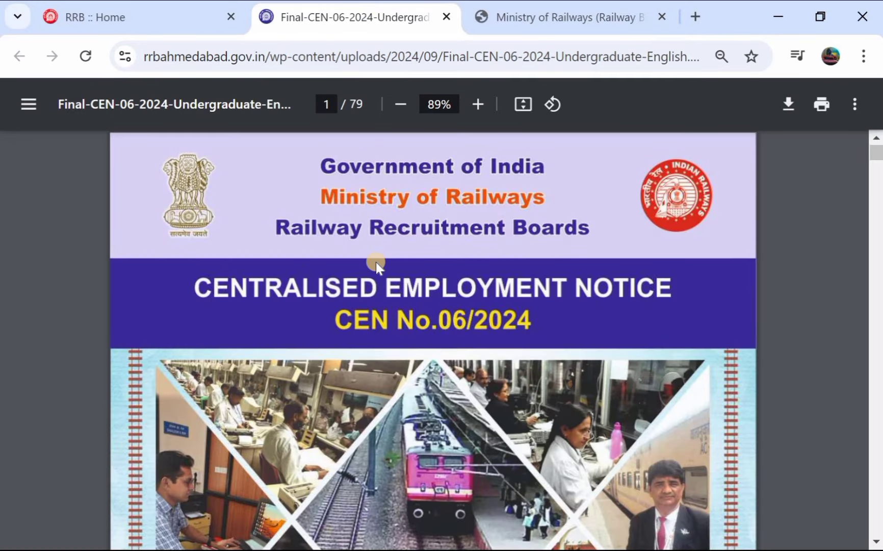
scroll(376, 262, "down", 1)
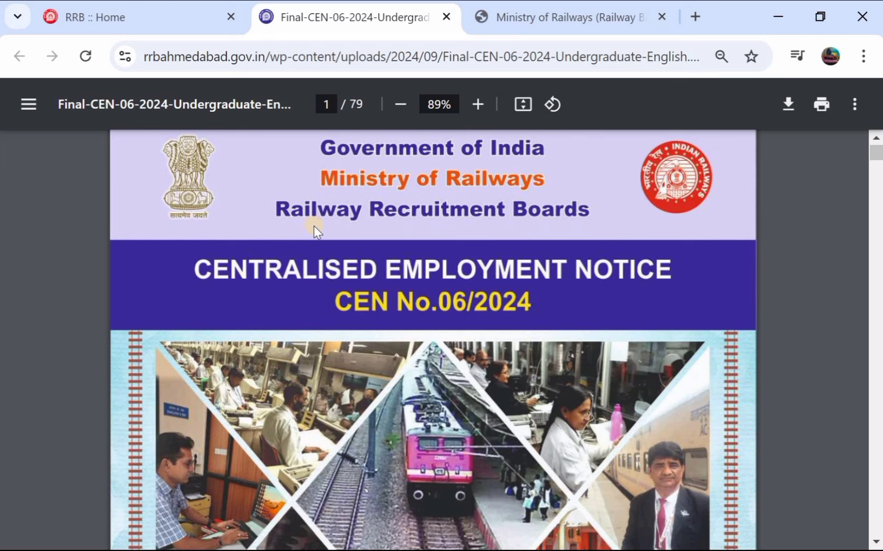
scroll(462, 242, "down", 10)
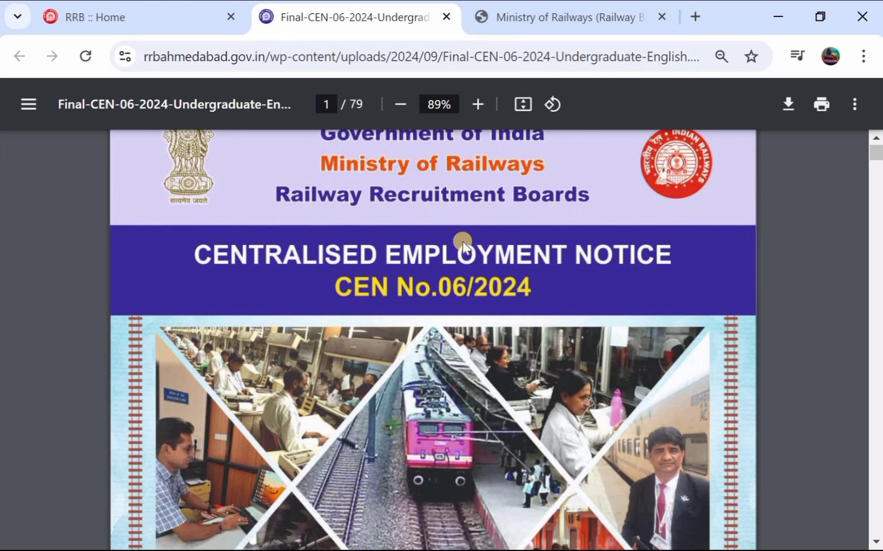
scroll(453, 351, "down", 4)
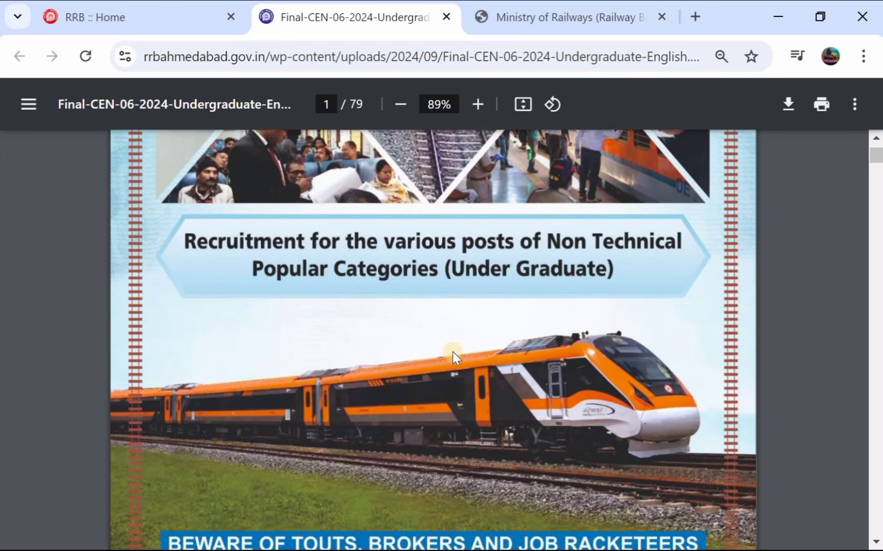
scroll(453, 351, "down", 10)
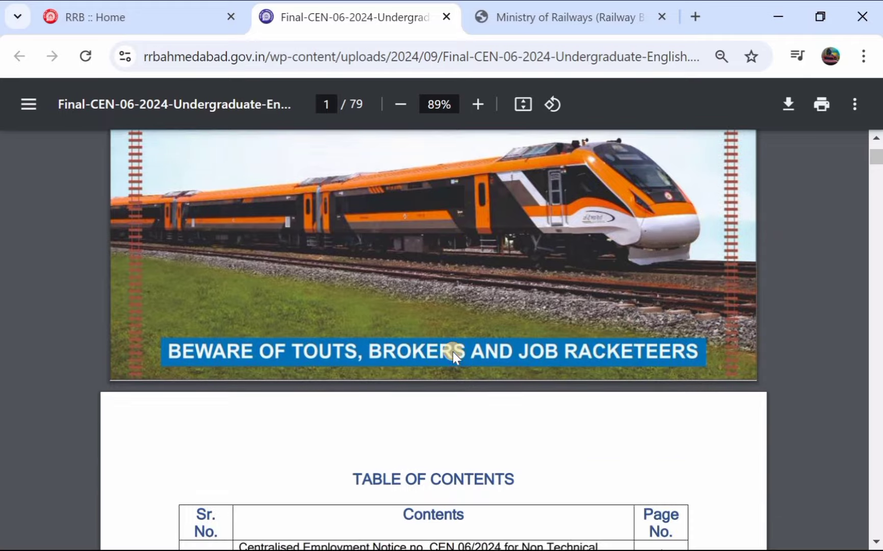
scroll(453, 352, "down", 10)
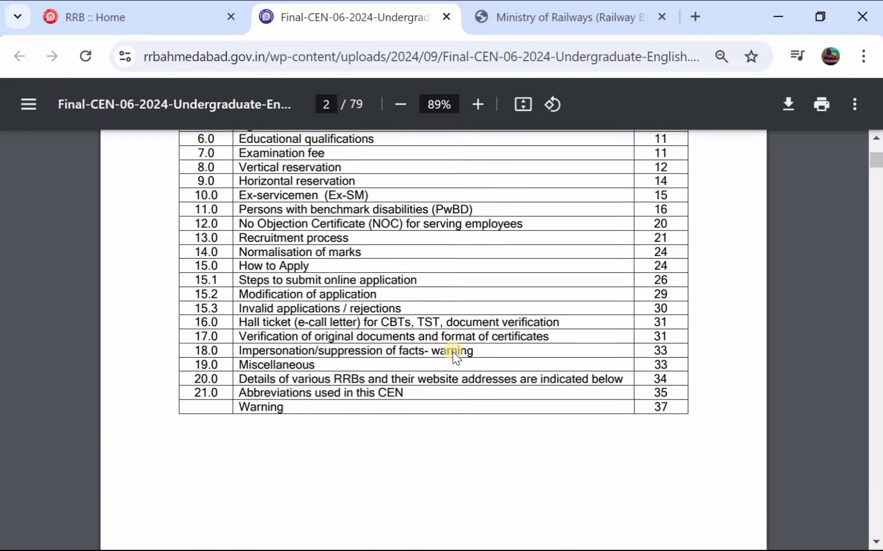
scroll(453, 352, "down", 1)
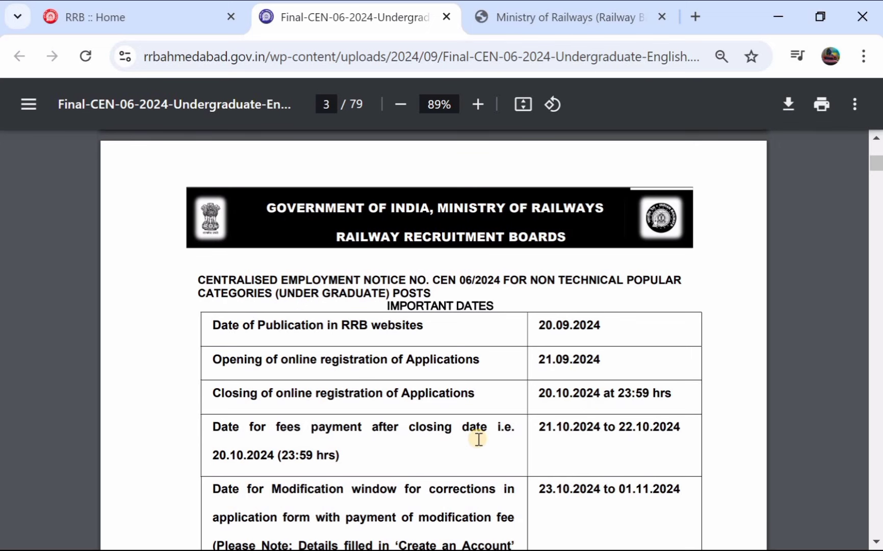
scroll(478, 439, "down", 1)
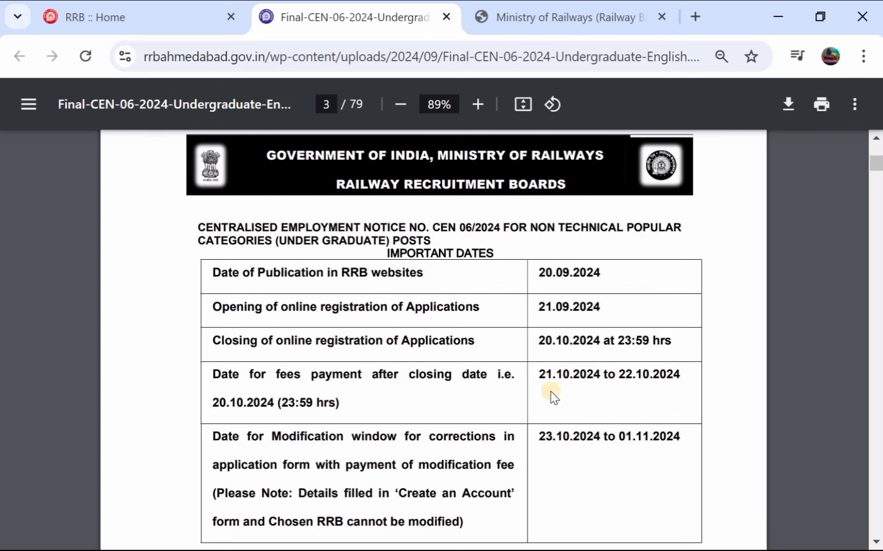
scroll(553, 395, "down", 1)
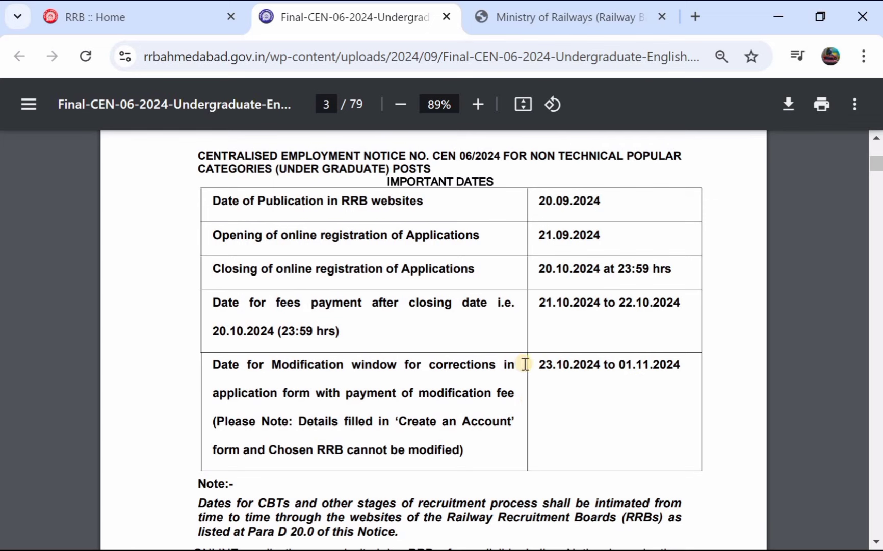
scroll(522, 364, "down", 1)
scroll(522, 363, "down", 3)
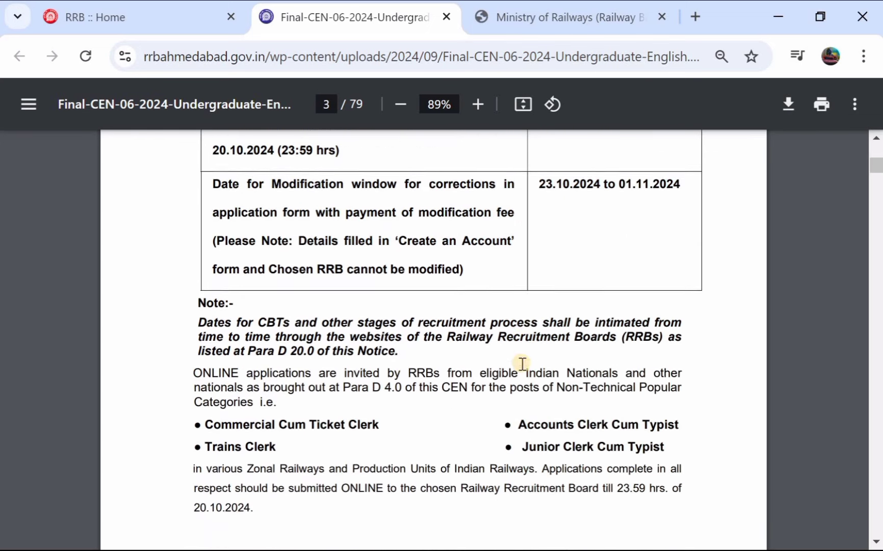
scroll(377, 291, "down", 5)
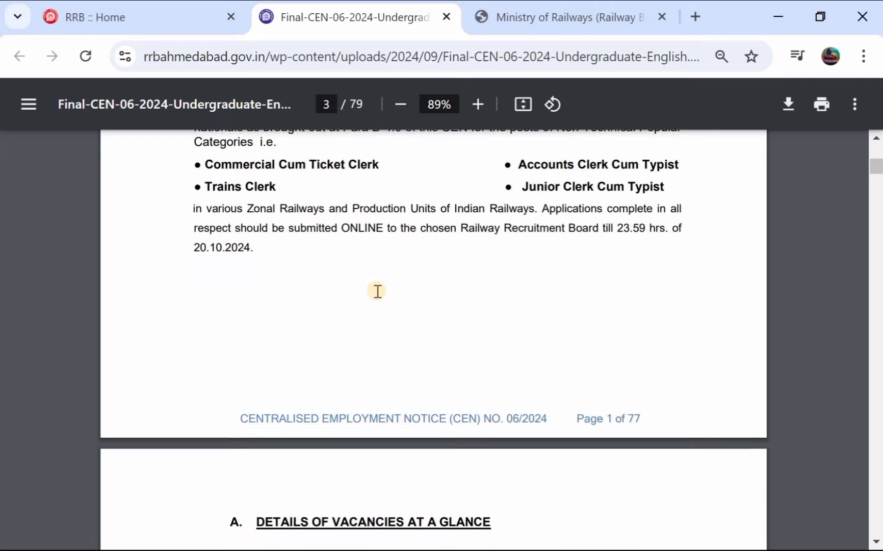
Step: Scroll the CEN 06/2024 notice through the vacancy table and registration sections B and C
scroll(319, 385, "down", 1)
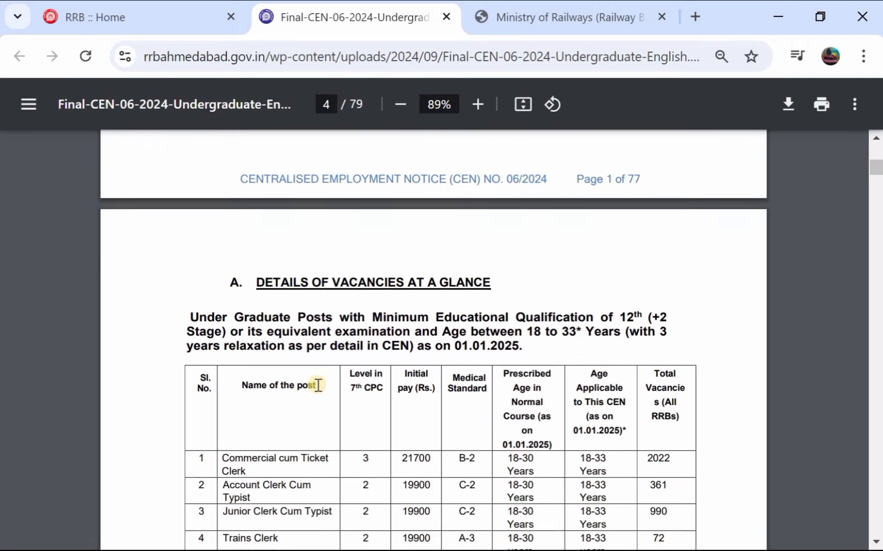
scroll(284, 408, "down", 1)
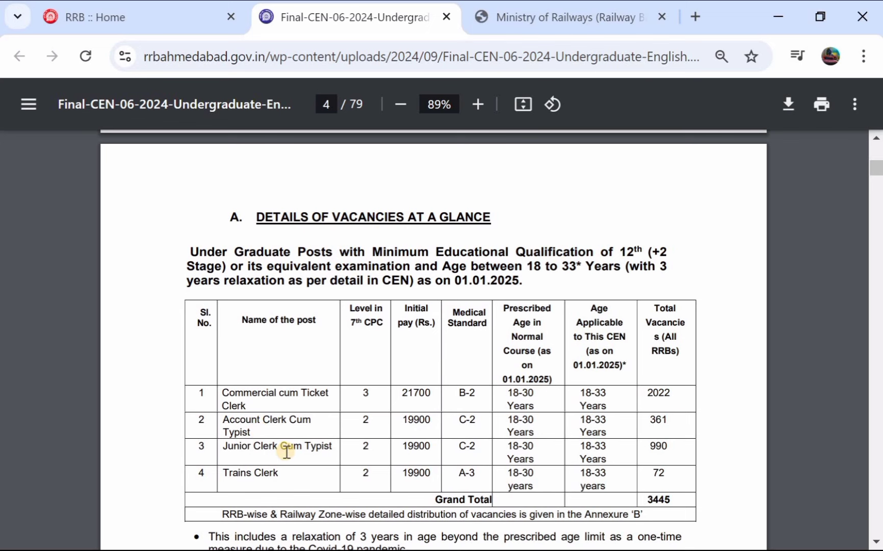
scroll(287, 451, "down", 1)
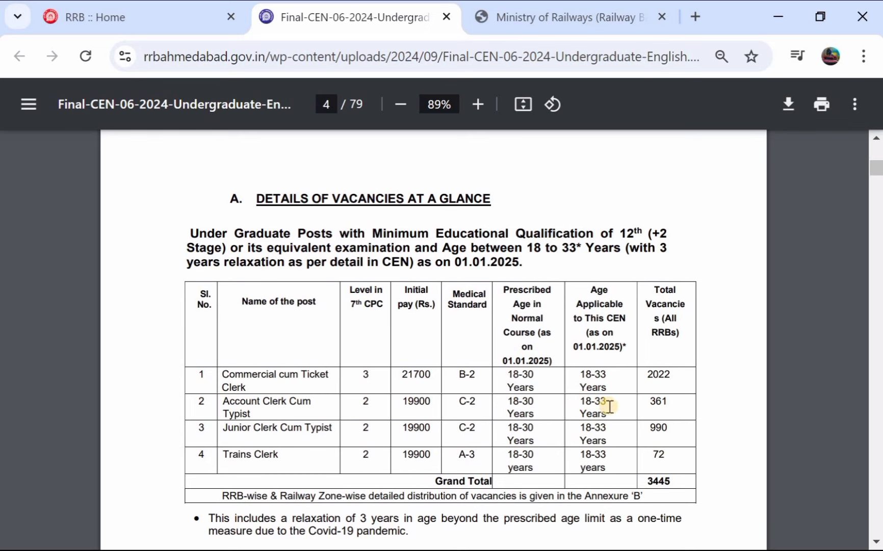
scroll(503, 415, "down", 1)
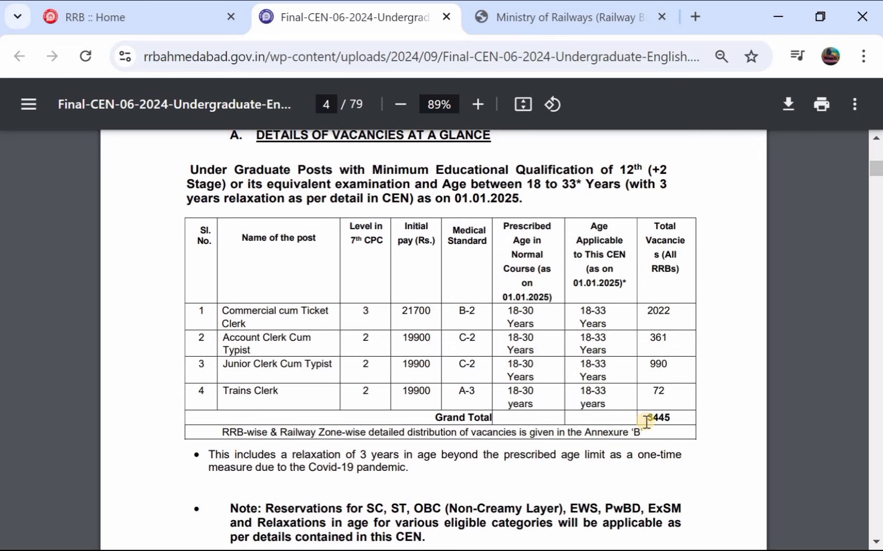
scroll(661, 418, "down", 4)
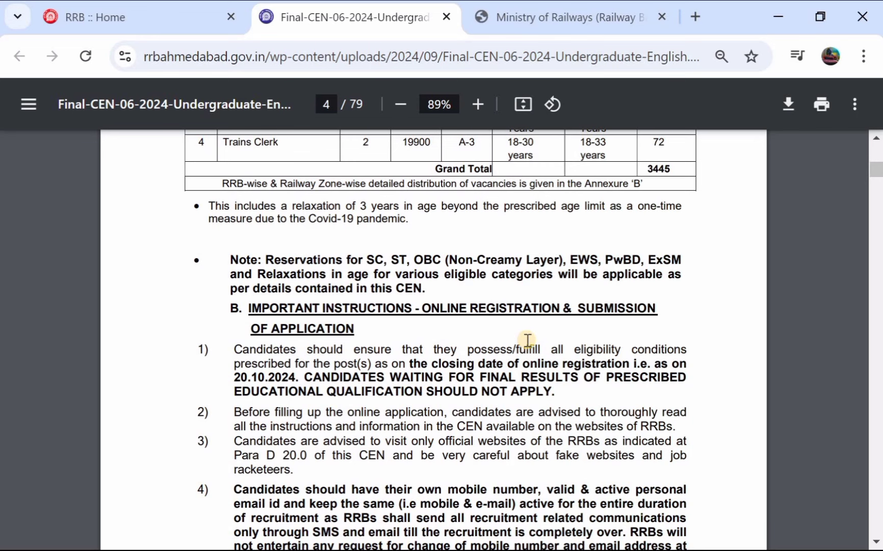
scroll(527, 339, "down", 2)
scroll(527, 339, "down", 1)
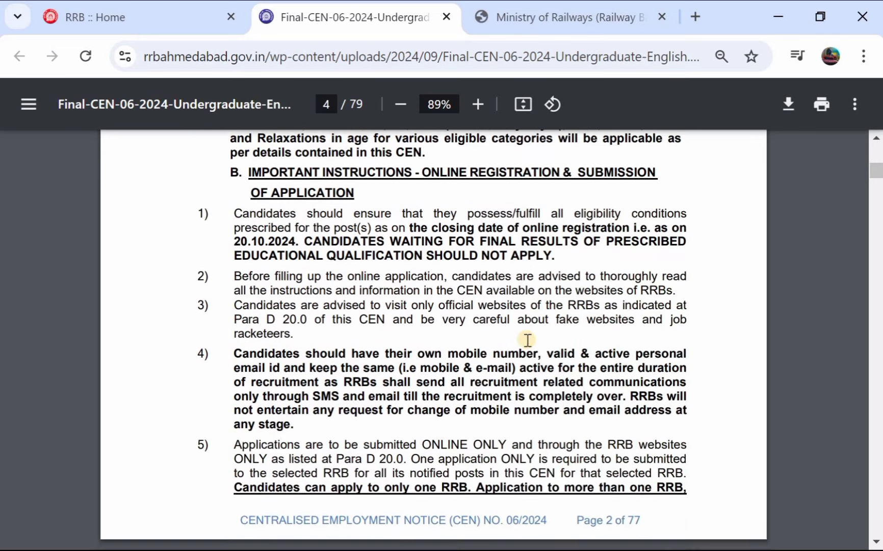
scroll(527, 339, "down", 1)
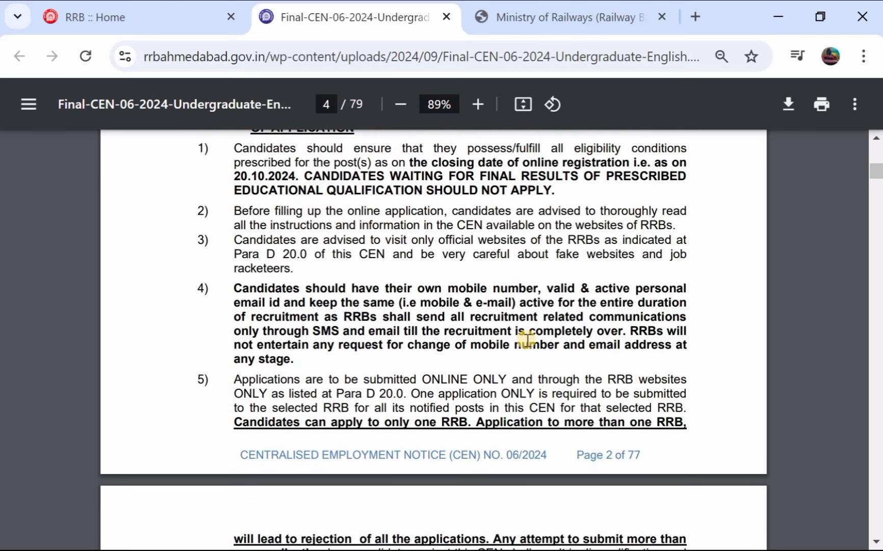
scroll(527, 339, "down", 8)
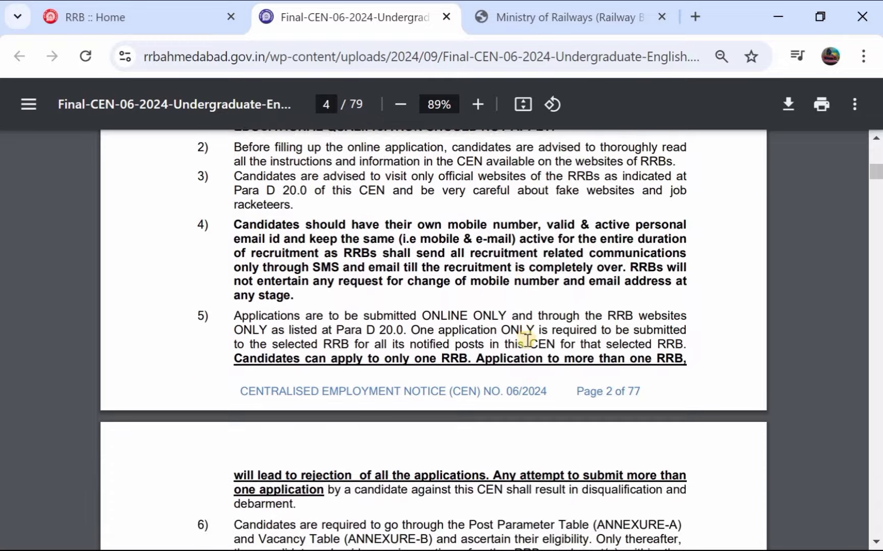
scroll(528, 339, "down", 6)
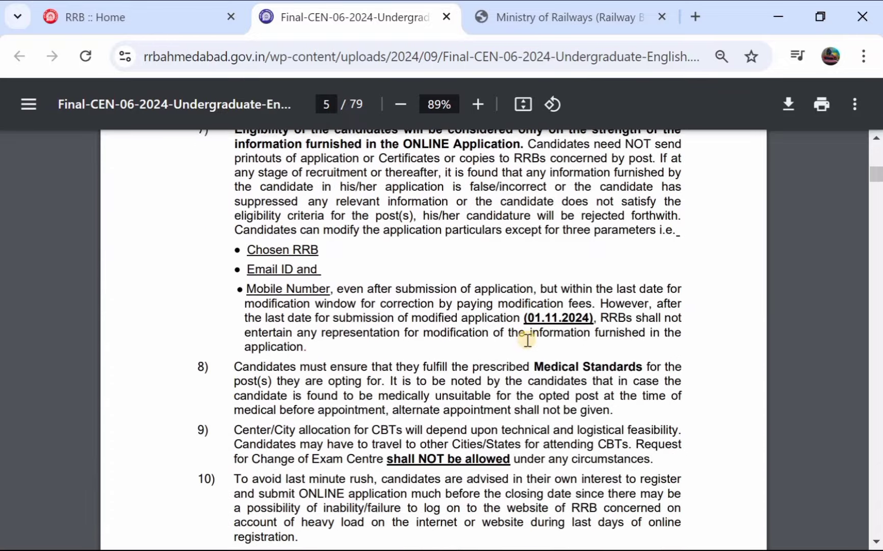
scroll(527, 339, "down", 4)
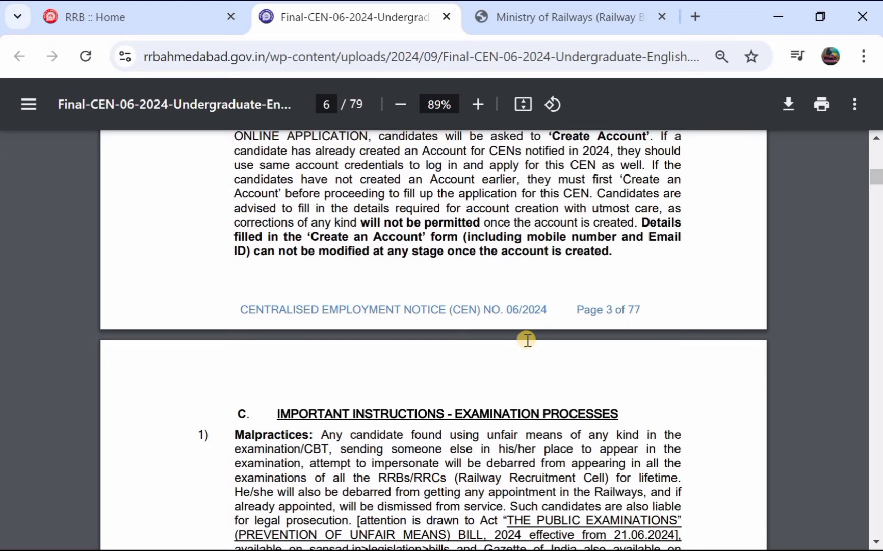
scroll(527, 339, "down", 4)
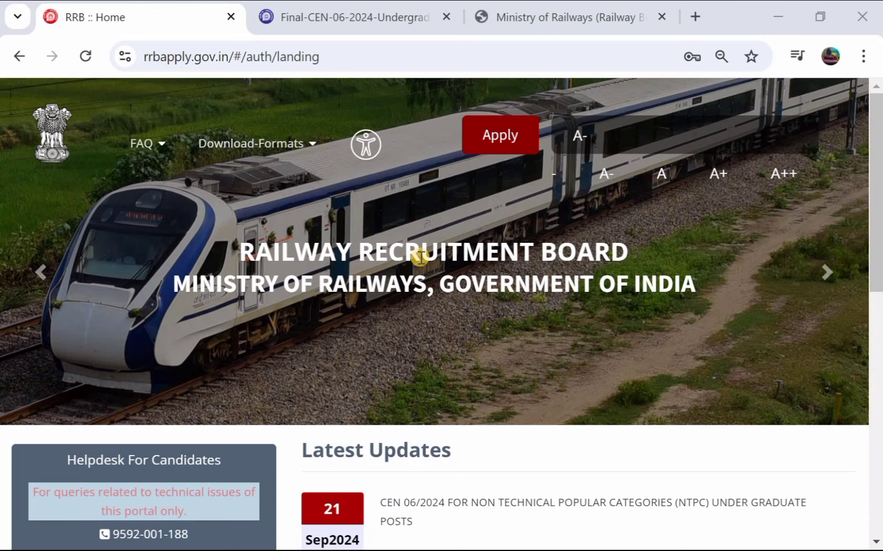
Step: From the RRB Apply home page, choose Apply > Create An Account
scroll(420, 256, "down", 1)
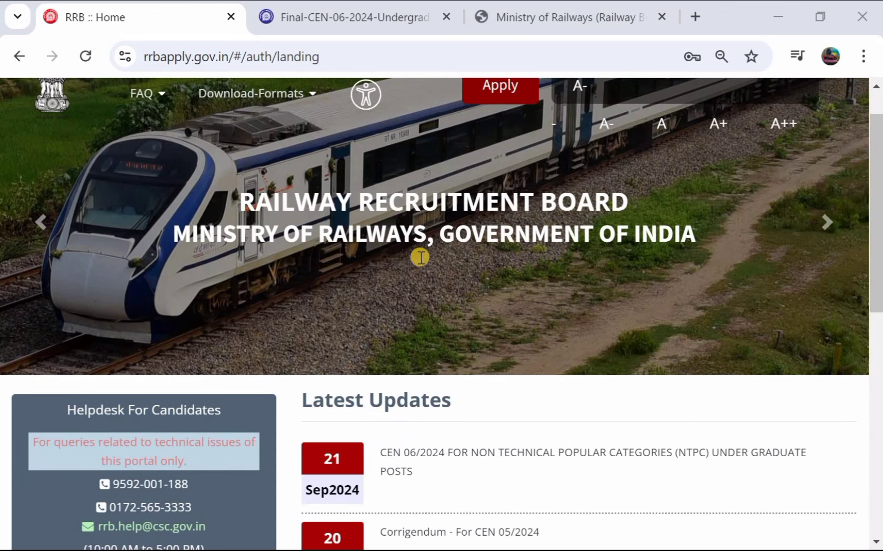
scroll(420, 257, "down", 1)
scroll(420, 256, "up", 1)
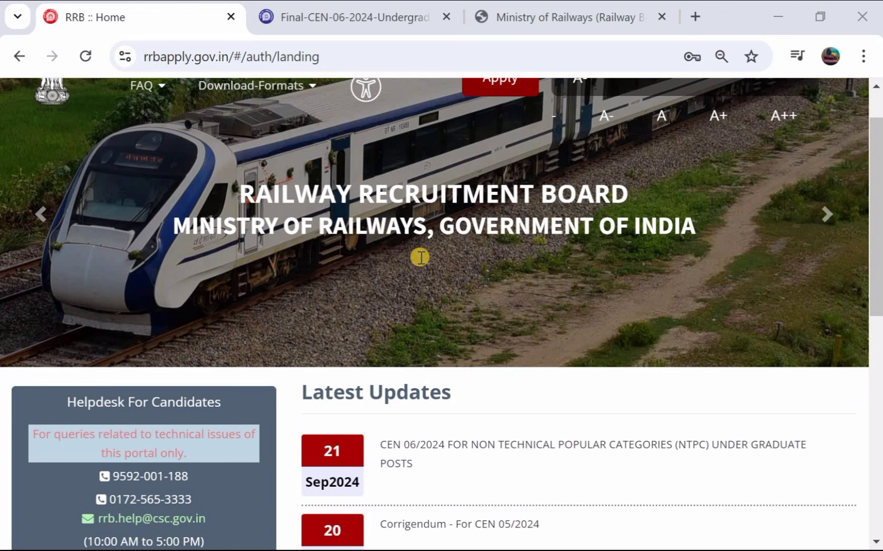
scroll(420, 256, "up", 1)
left_click(503, 134)
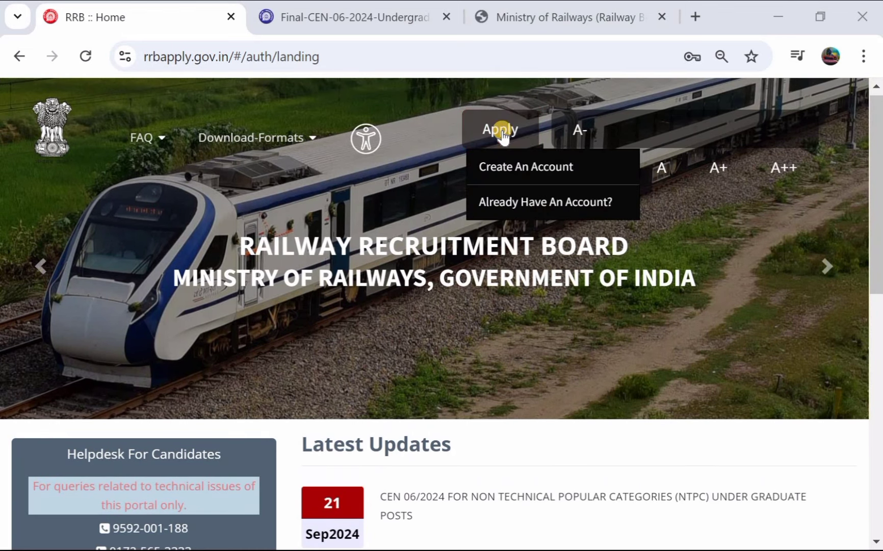
left_click(523, 161)
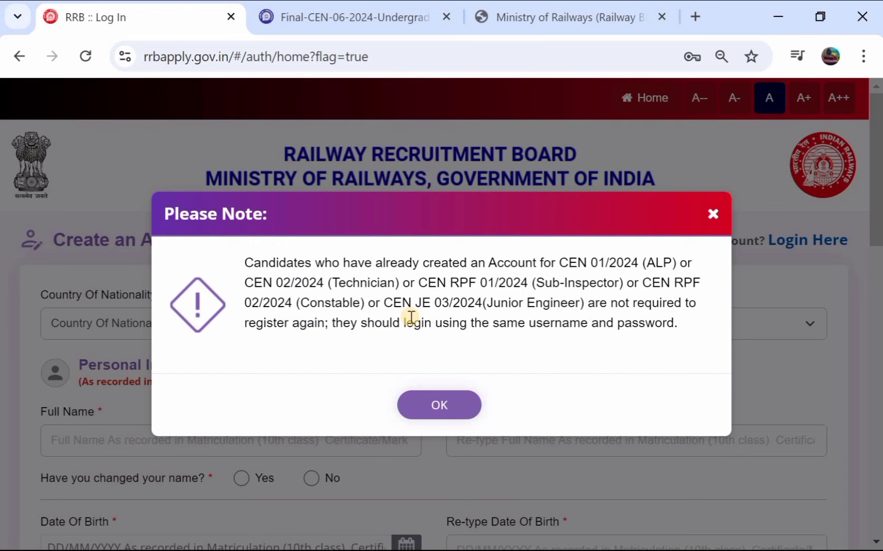
Step: Dismiss the existing-accounts note and set Country Of Nationality to India
left_click(437, 408)
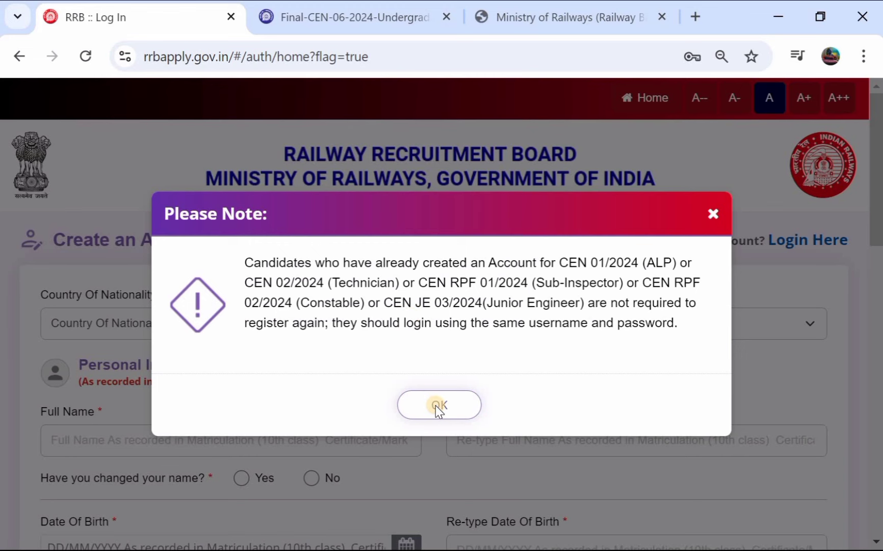
scroll(339, 318, "down", 1)
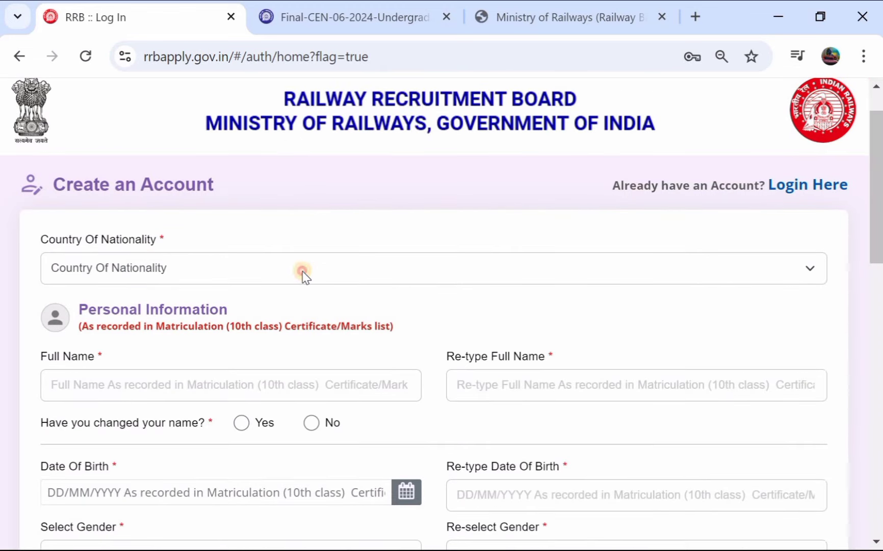
left_click(303, 271)
left_click(282, 320)
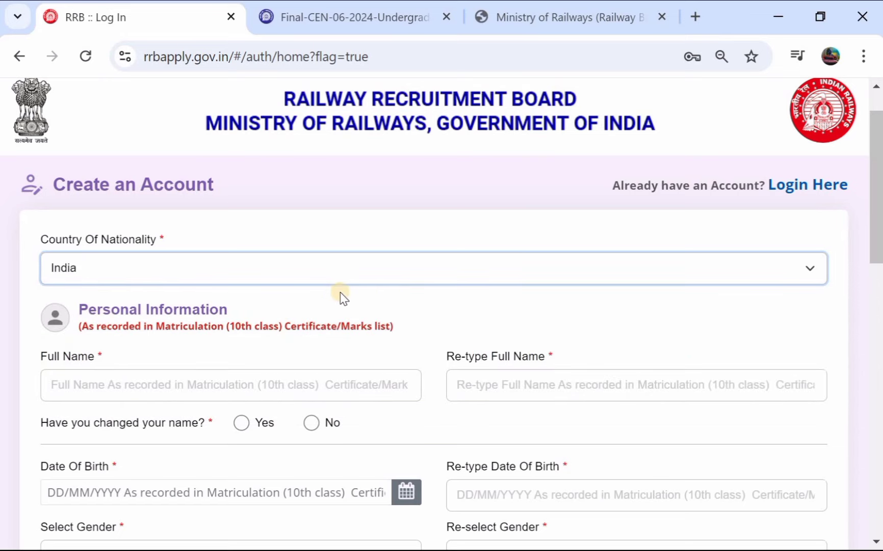
scroll(341, 296, "down", 2)
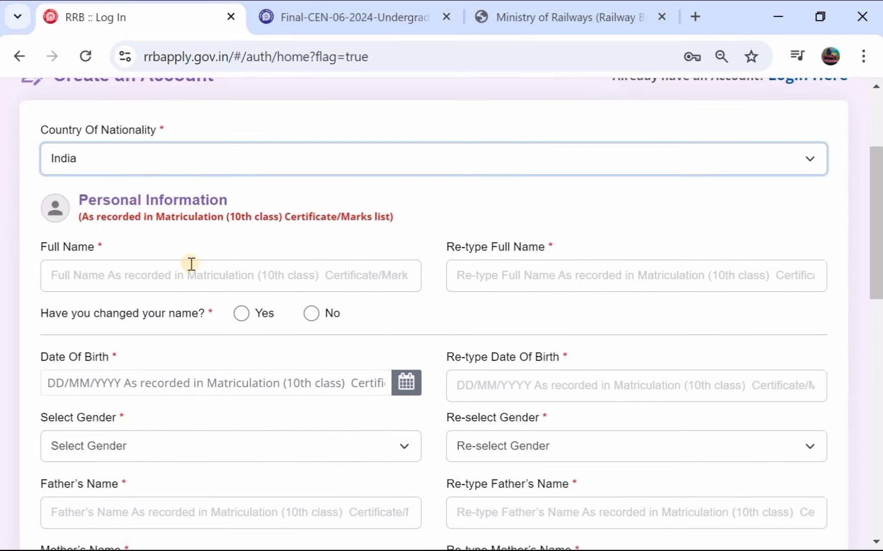
Step: Enter the applicant's full name in both Full Name and Re-type Full Name
left_click(154, 277)
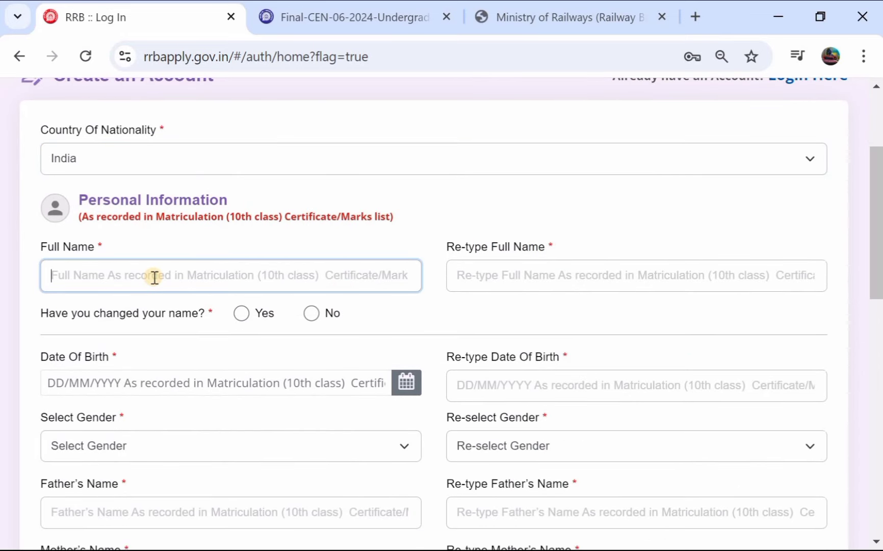
type("RAJND")
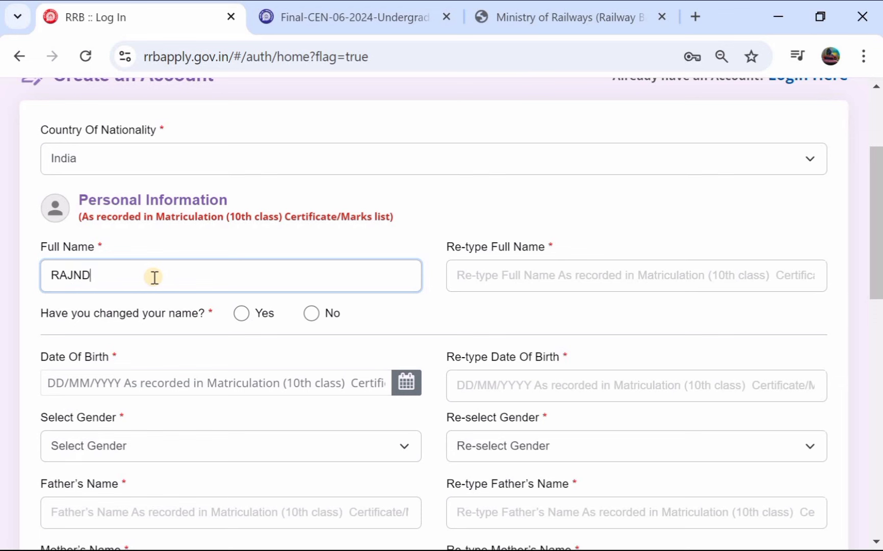
type("ER")
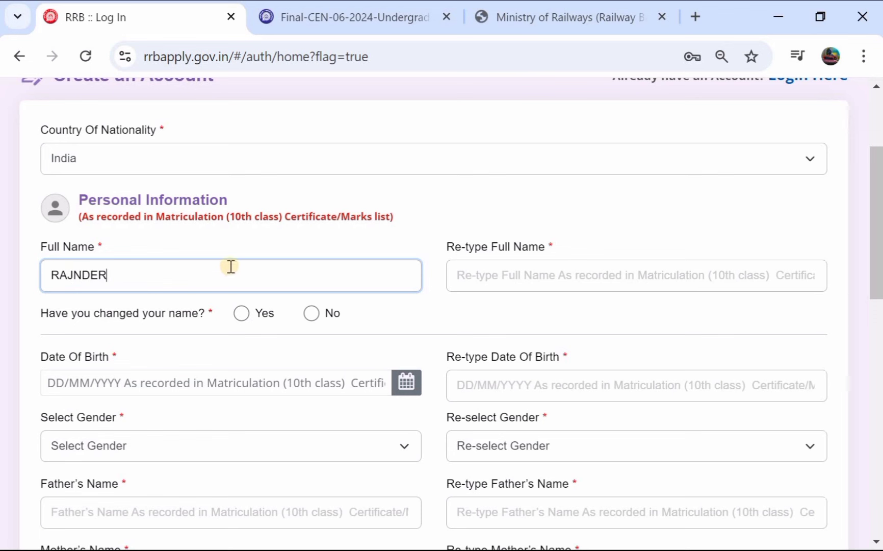
left_click(496, 279)
type("RAJ")
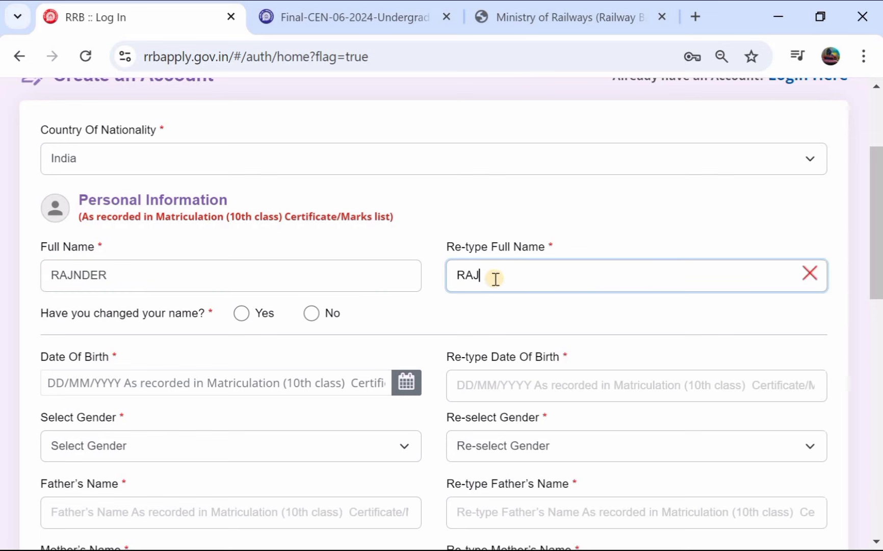
type("NDER")
scroll(495, 280, "down", 2)
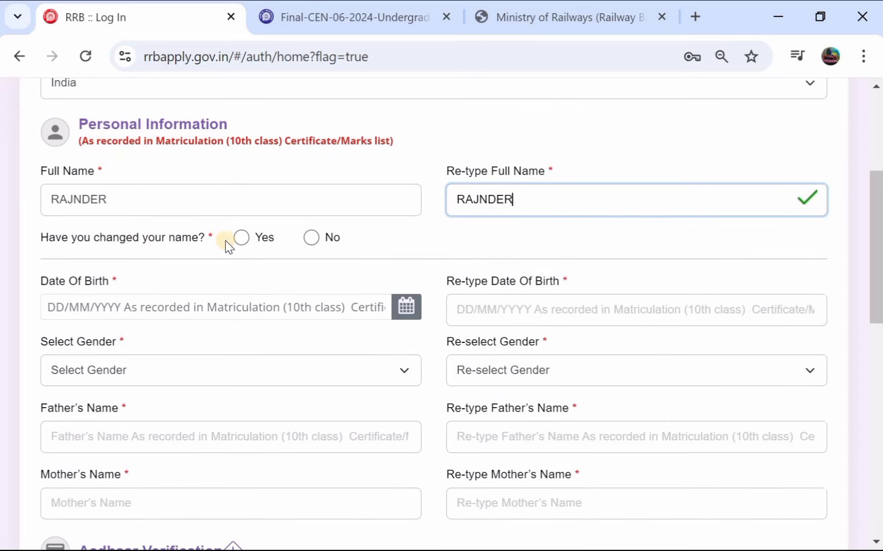
Step: Set the changed-name question to No after dismissing the Yes information notice
left_click(240, 237)
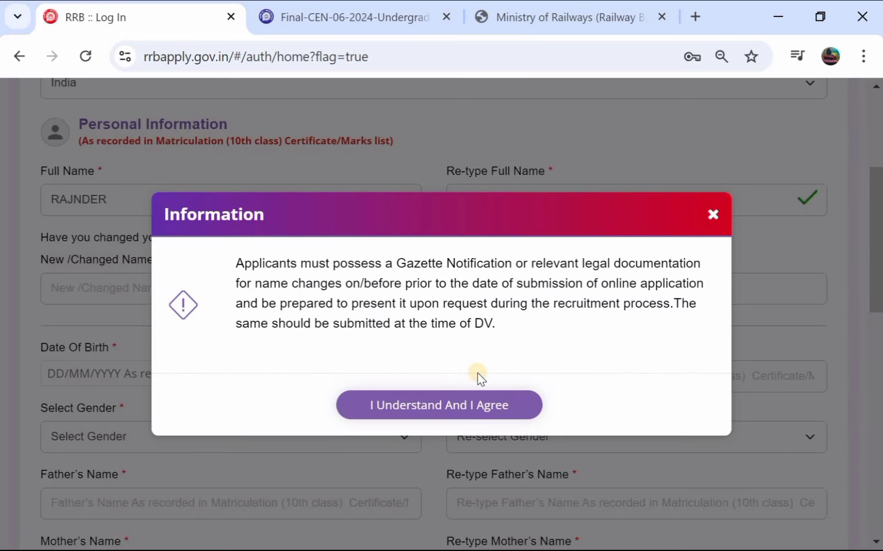
left_click(425, 405)
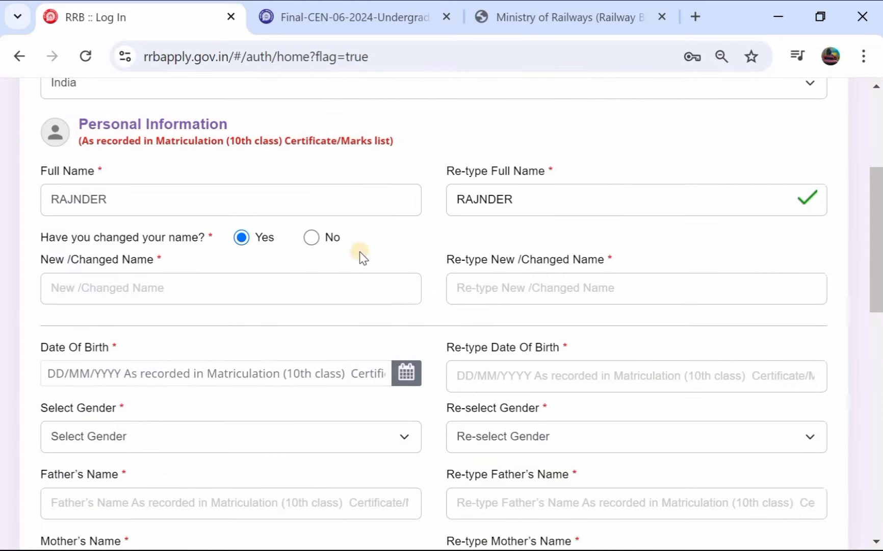
left_click(311, 237)
scroll(239, 262, "down", 1)
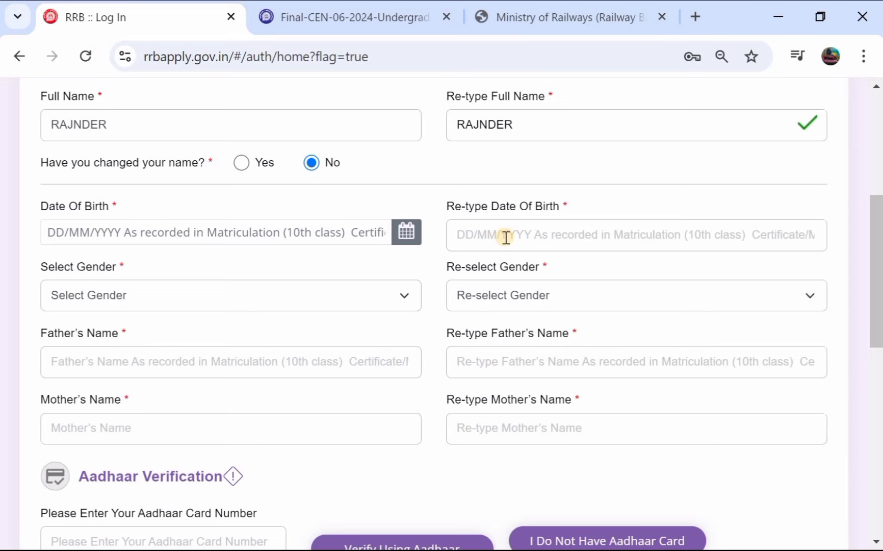
scroll(365, 236, "down", 1)
Step: Select Male as the gender and enter the father's name
left_click(358, 239)
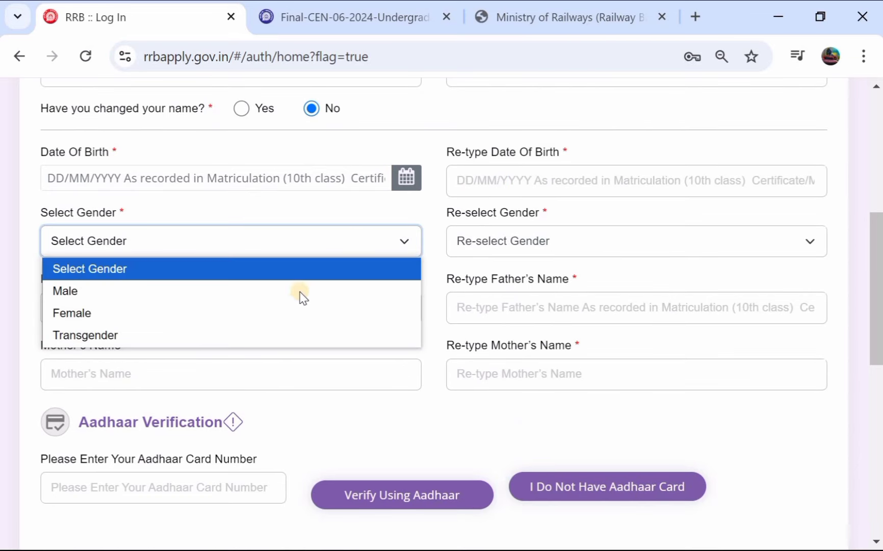
left_click(289, 299)
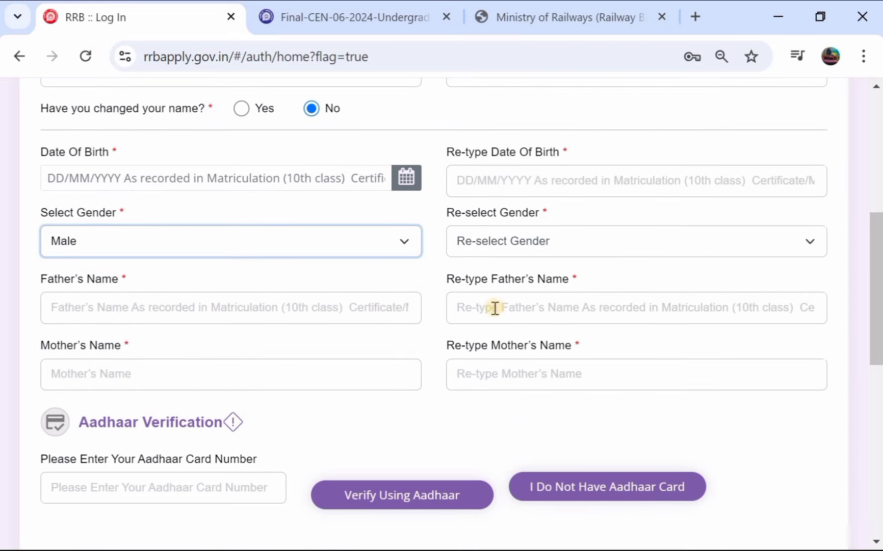
left_click(322, 308)
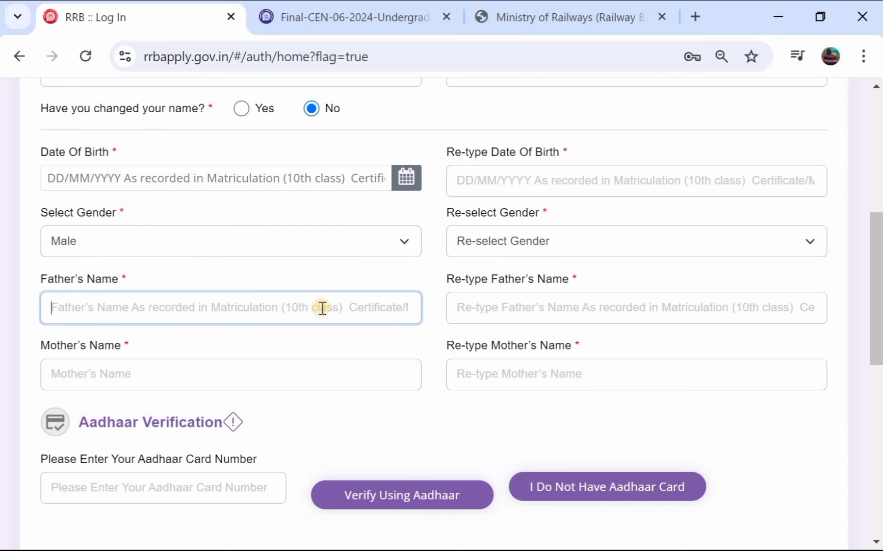
type("SIRI")
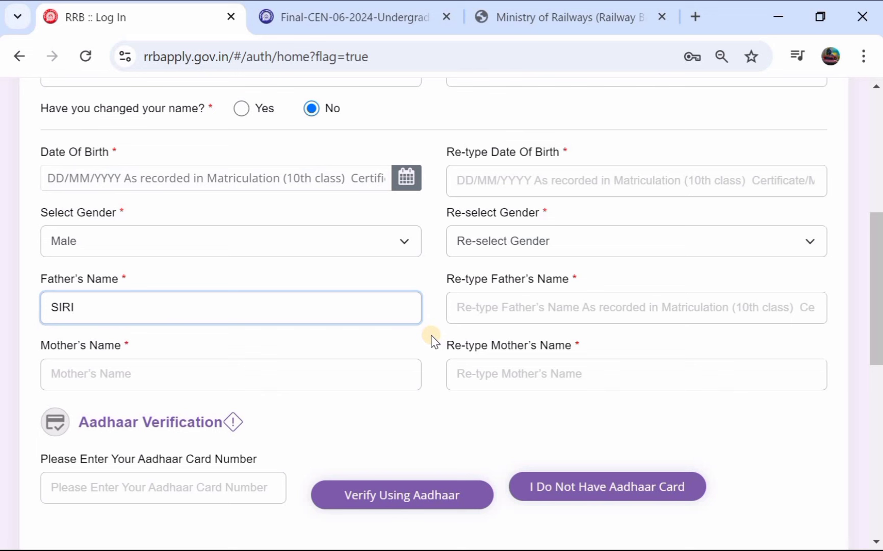
Step: Enter the Aadhaar card number and try Verify Using Aadhaar, which demands a date of birth
scroll(380, 275, "down", 3)
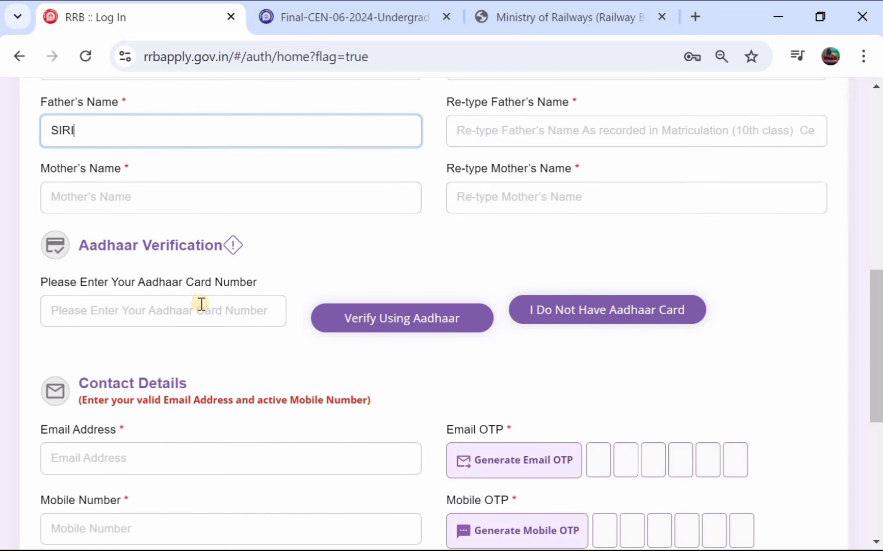
scroll(191, 302, "down", 1)
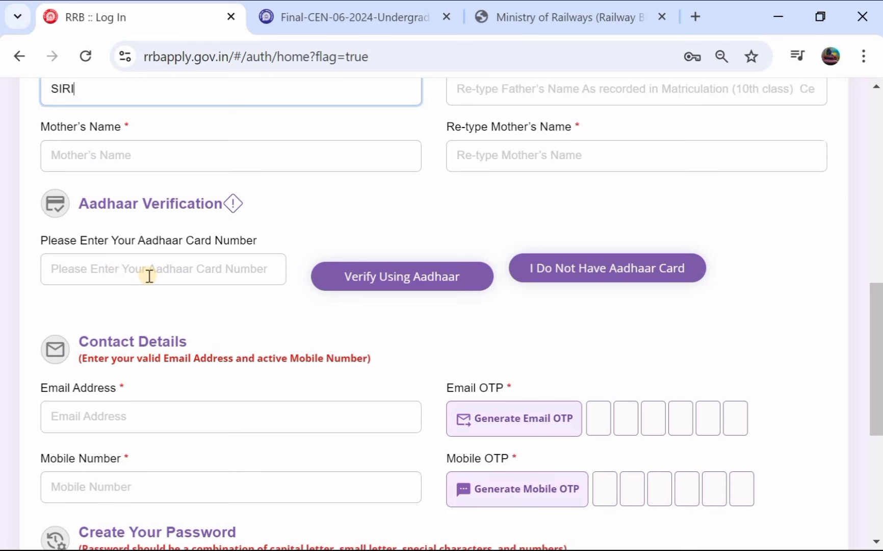
left_click(157, 274)
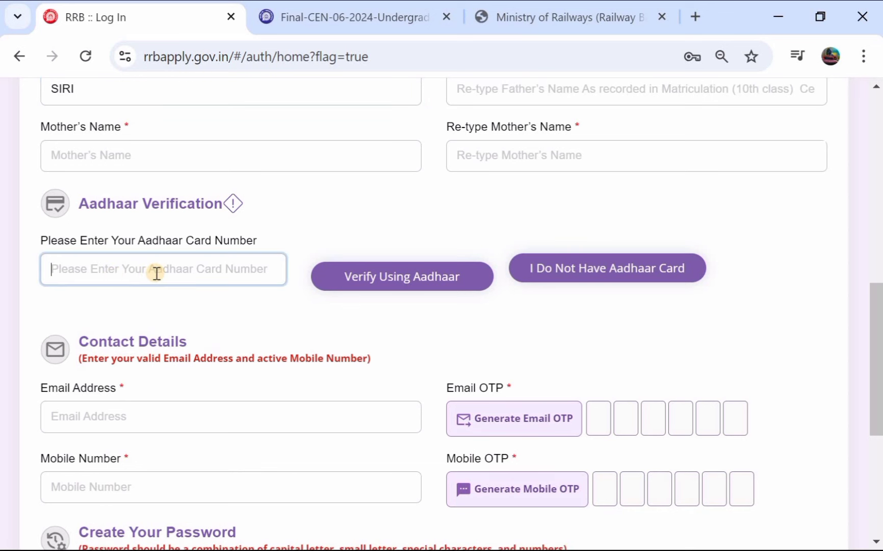
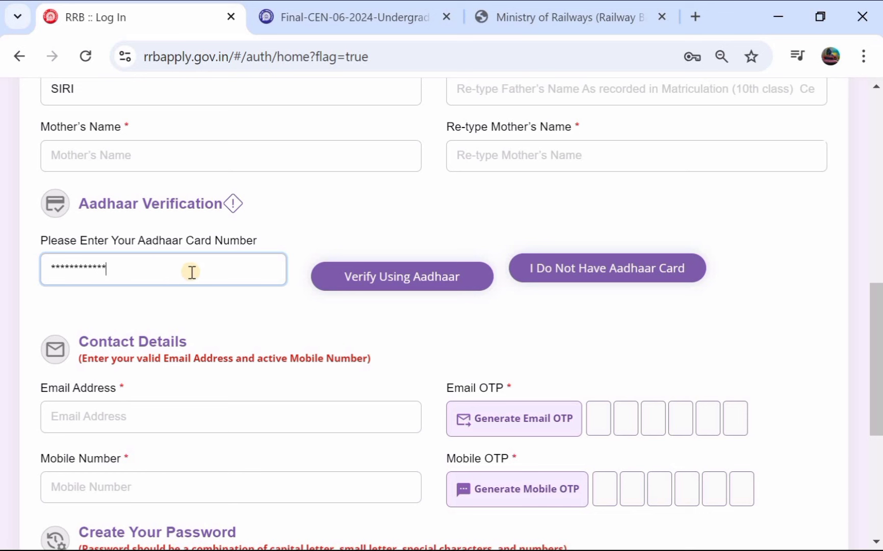
left_click(366, 280)
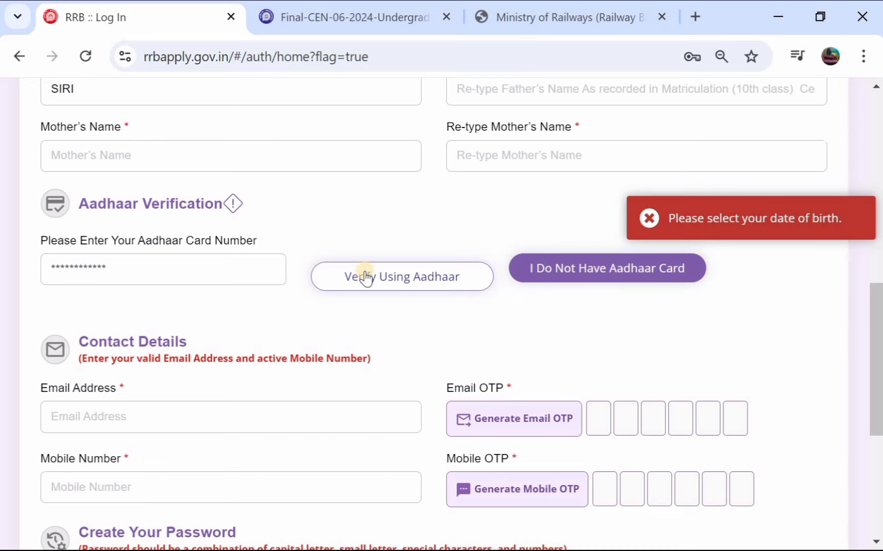
scroll(282, 231, "up", 7)
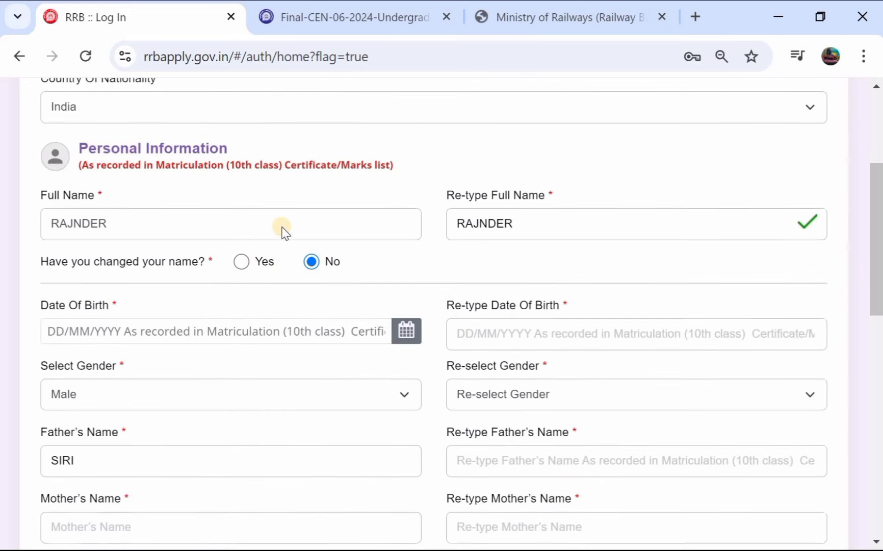
scroll(351, 310, "down", 1)
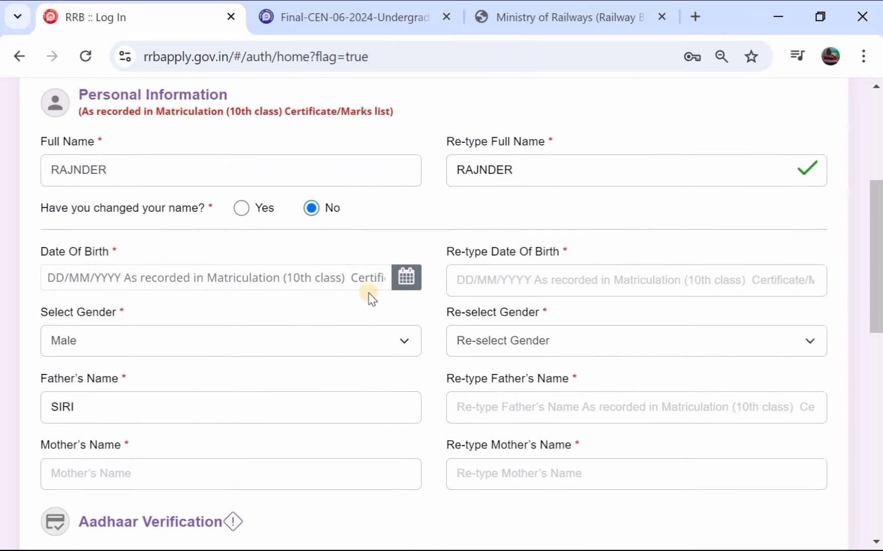
left_click(398, 275)
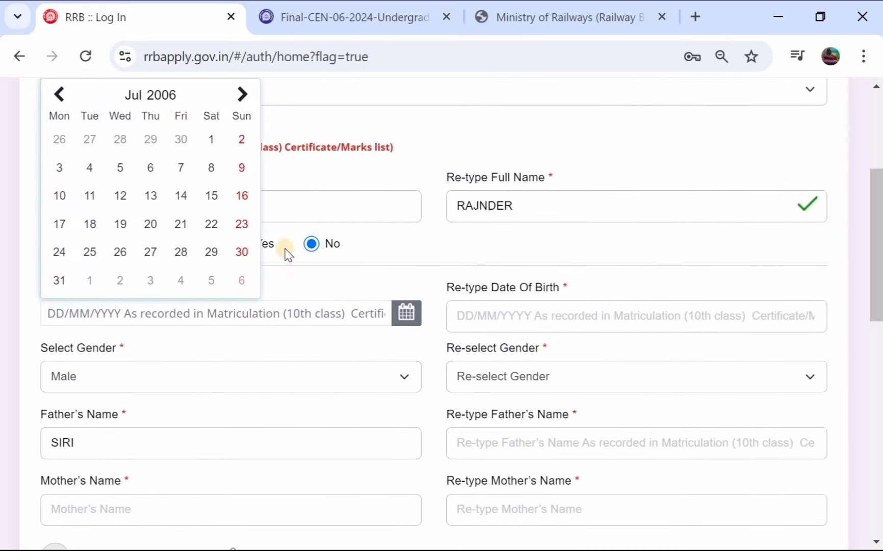
left_click(155, 104)
left_click(202, 163)
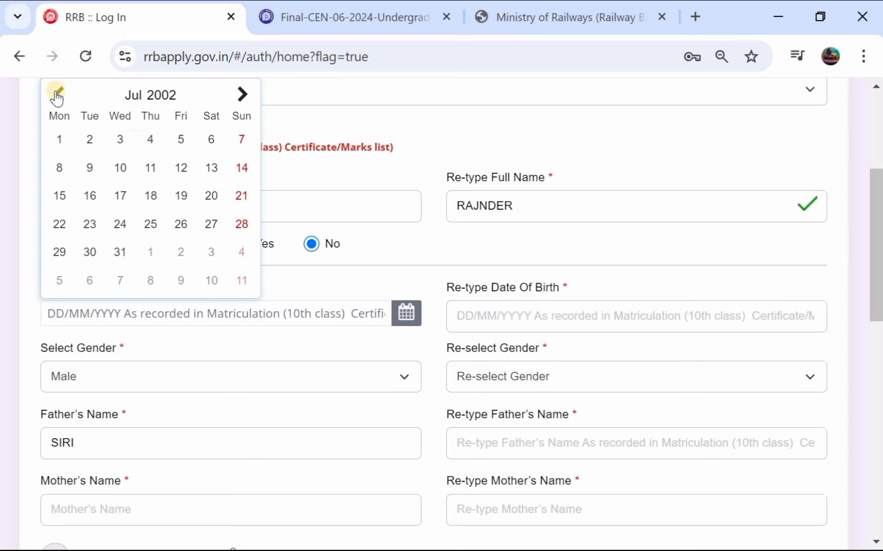
left_click(57, 94)
left_click(57, 94)
left_click(149, 168)
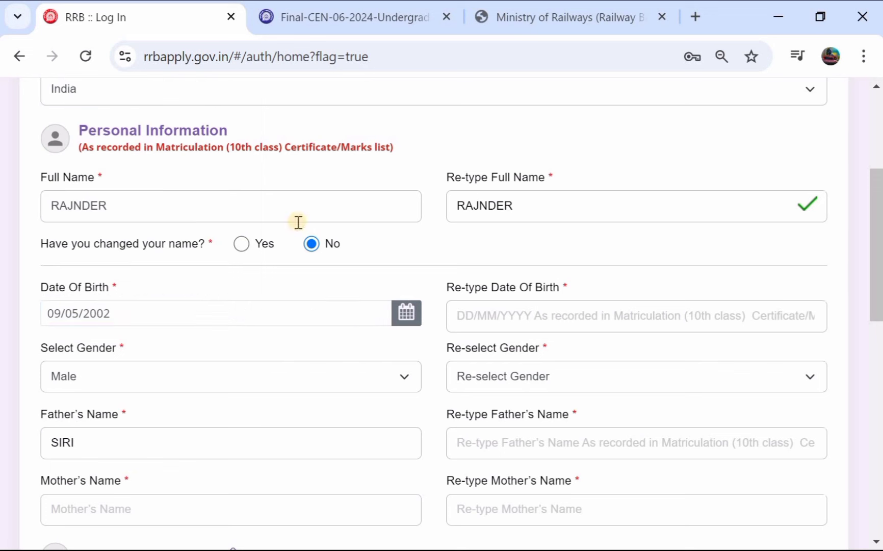
left_click(518, 321)
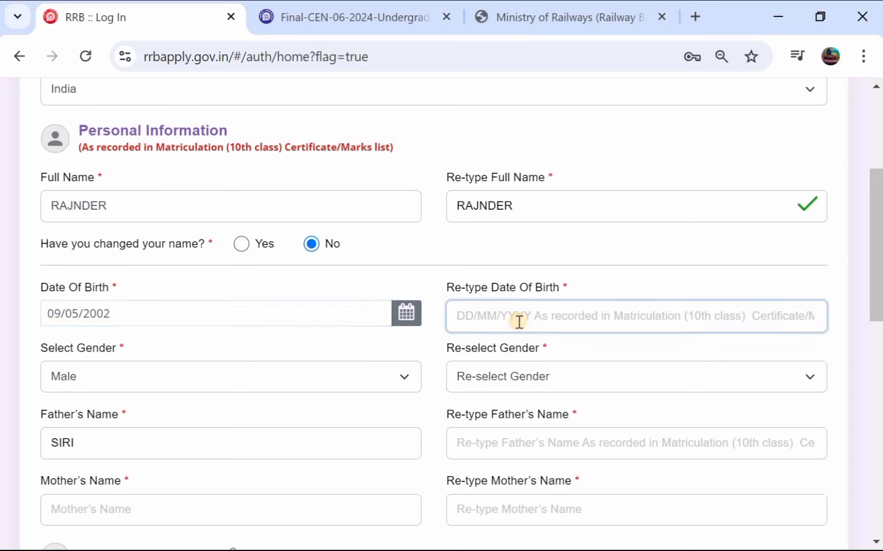
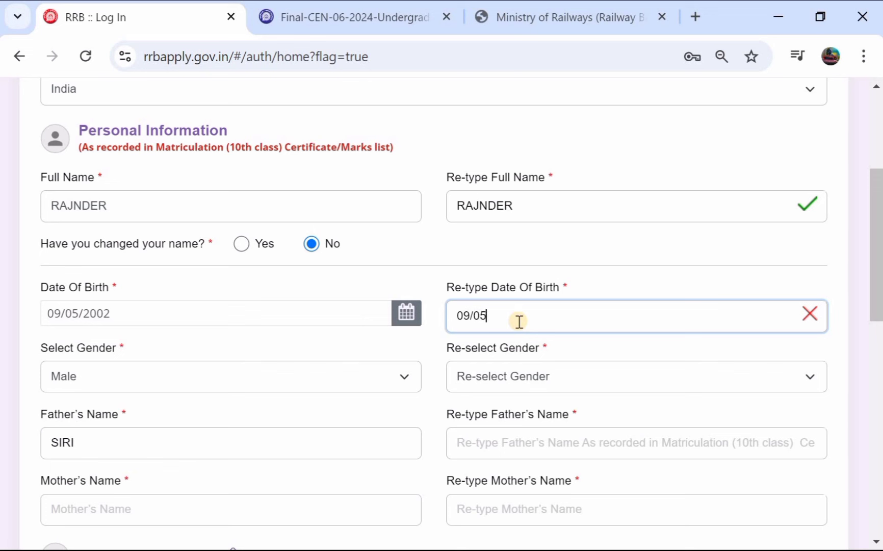
Step: Re-select Male as the gender and begin re-typing the father's name
scroll(518, 320, "down", 1)
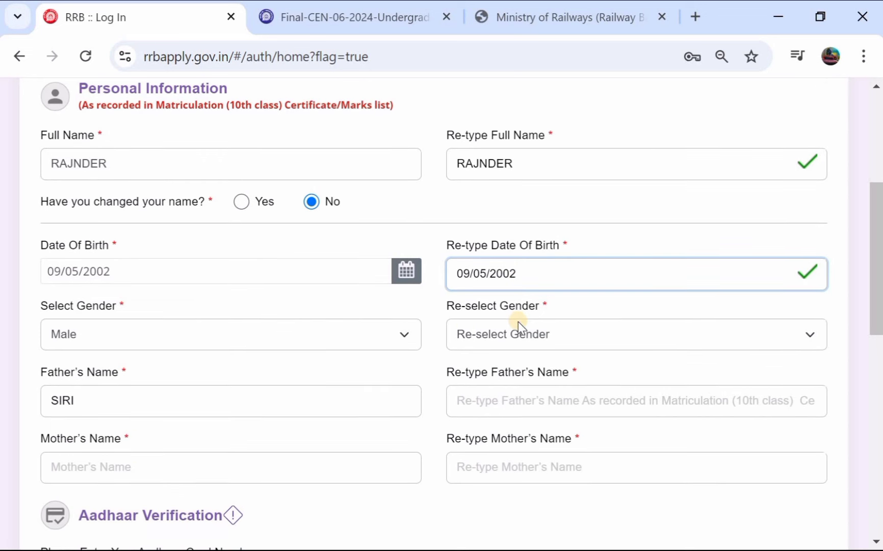
left_click(488, 337)
left_click(478, 387)
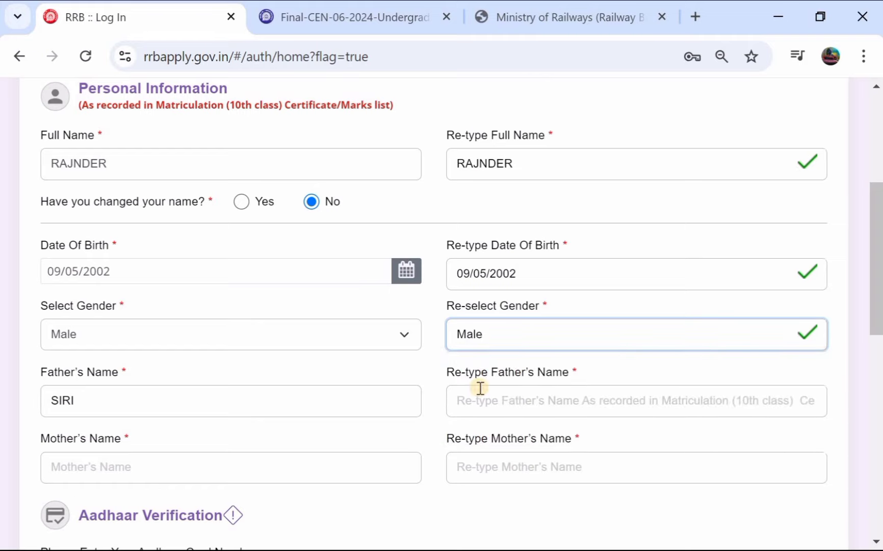
scroll(480, 391, "down", 2)
left_click(533, 299)
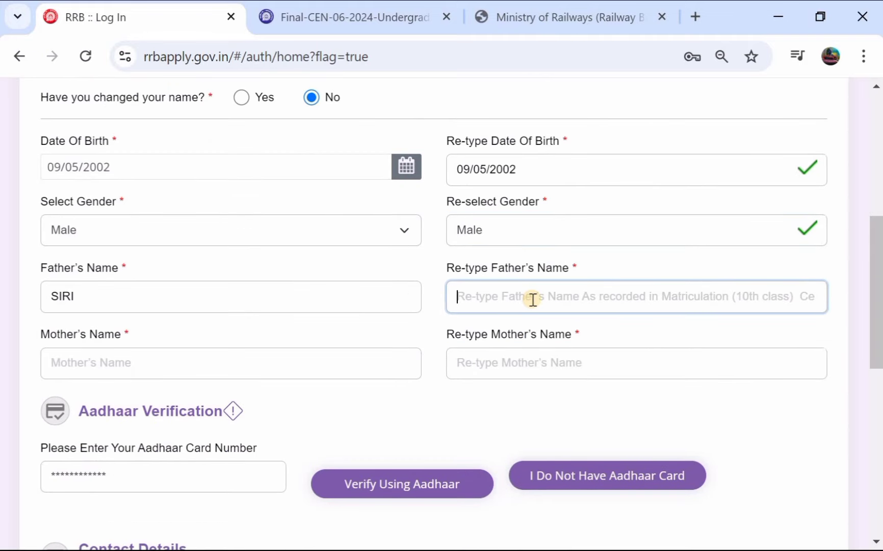
type("SIR")
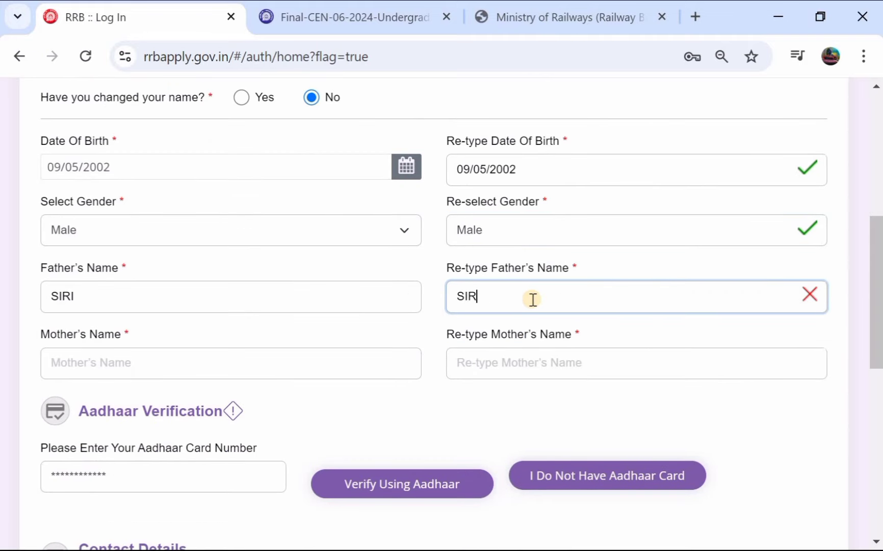
scroll(533, 300, "down", 1)
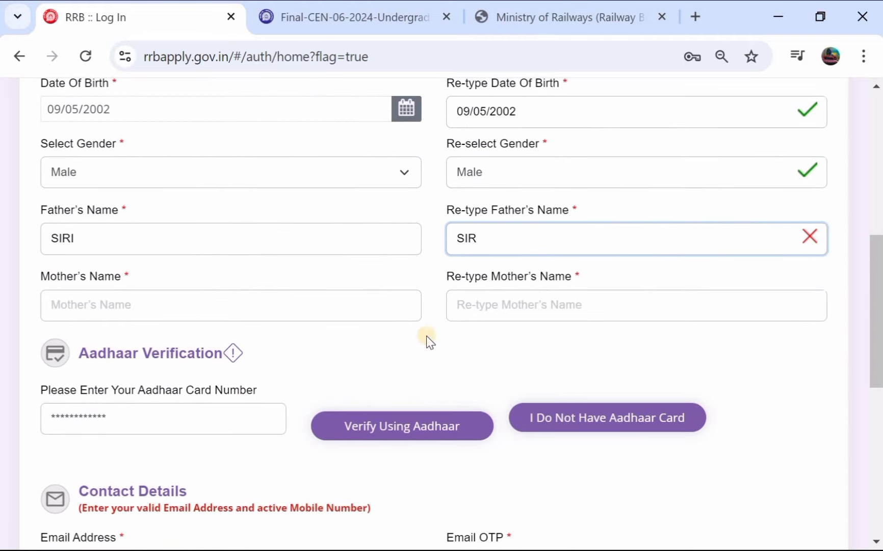
Step: Attempt Aadhaar verification, dismiss the father's-name mismatch error, and close the dialog unverified
left_click(352, 428)
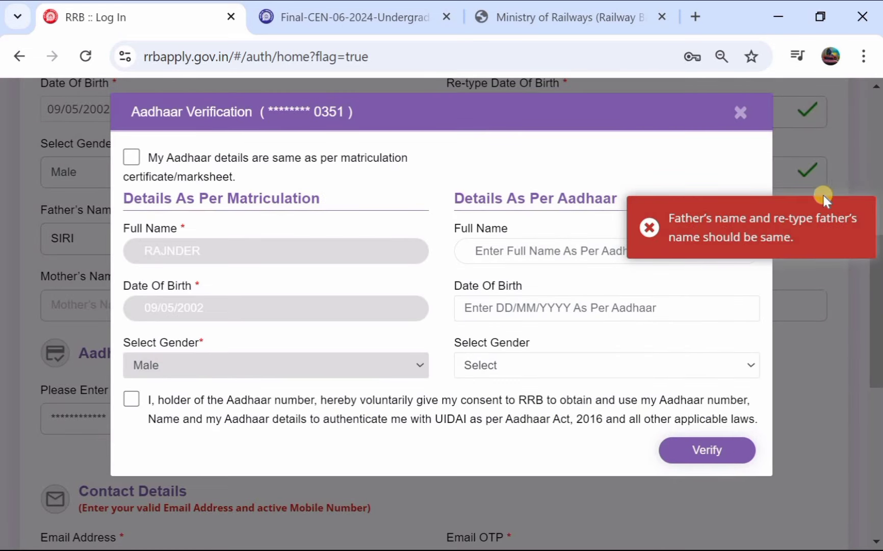
left_click(654, 230)
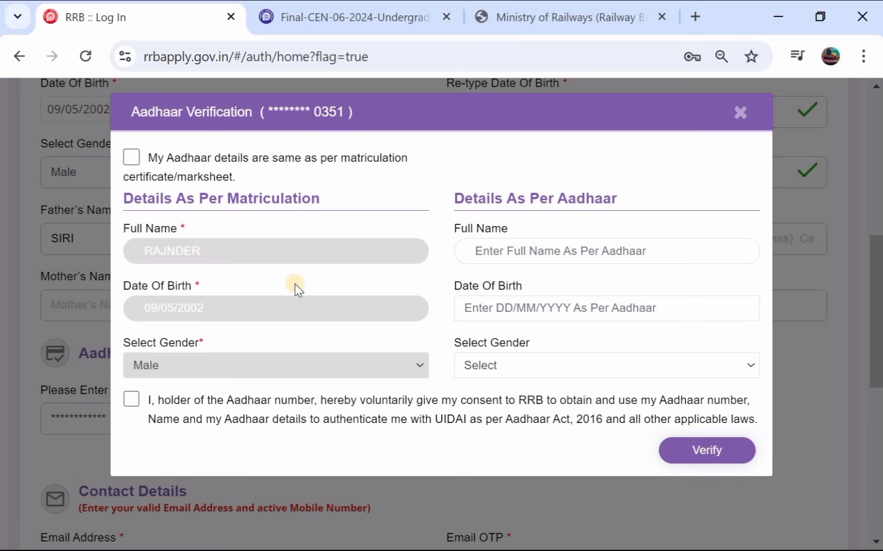
left_click(132, 158)
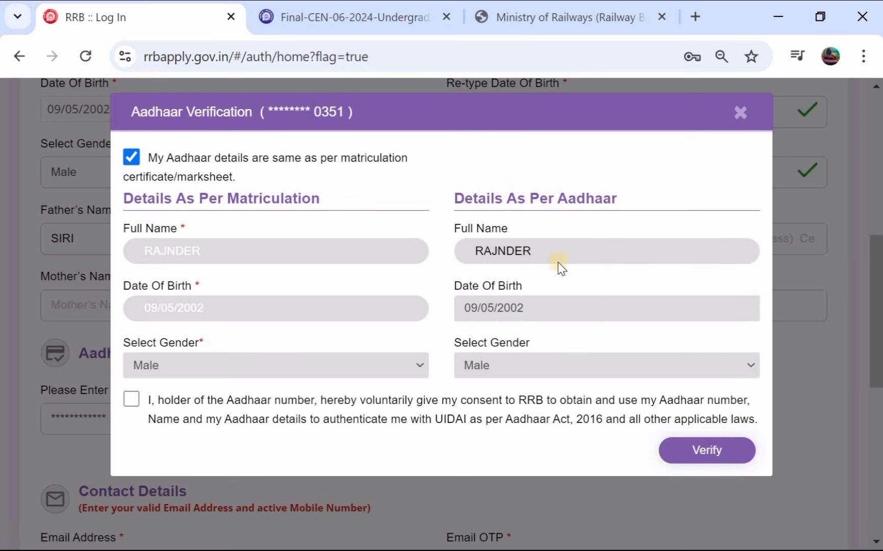
left_click(131, 157)
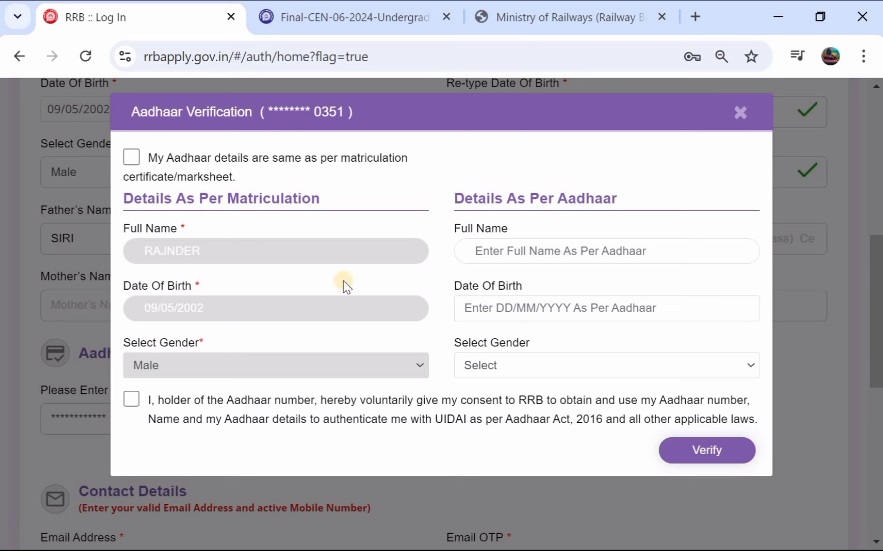
left_click(748, 116)
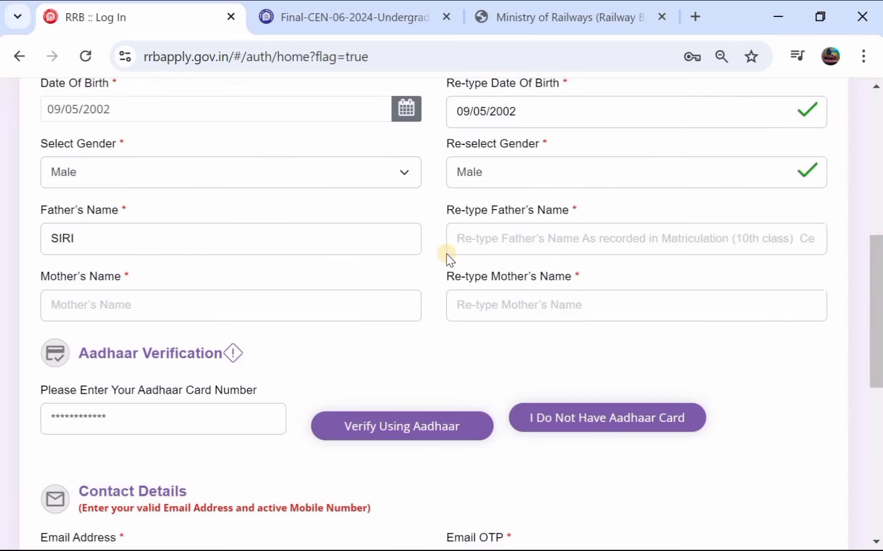
Step: Choose I Do Not Have Aadhaar Card and confirm it in the Information notice
scroll(447, 257, "down", 3)
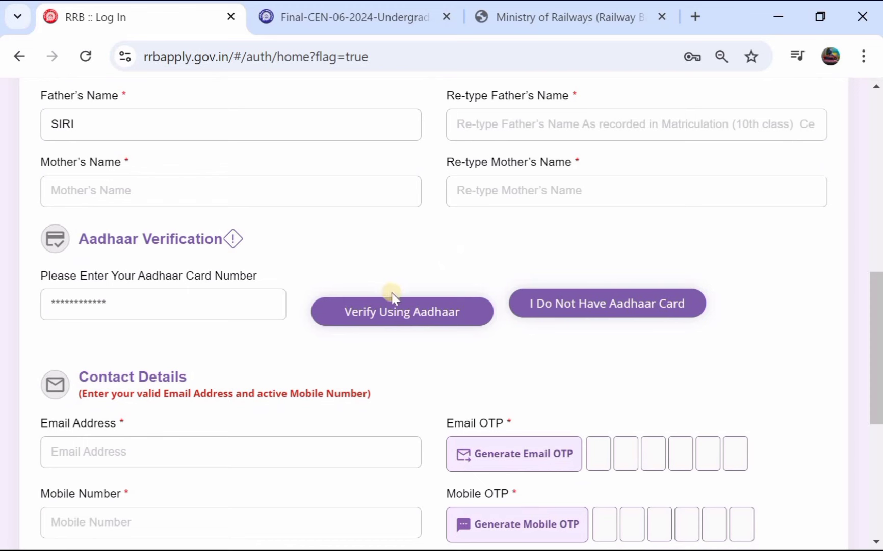
left_click(564, 305)
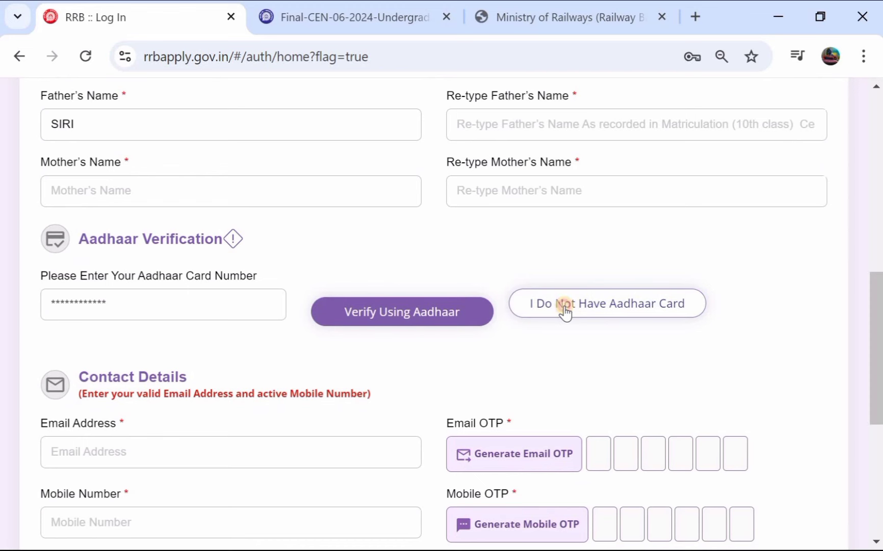
left_click(565, 306)
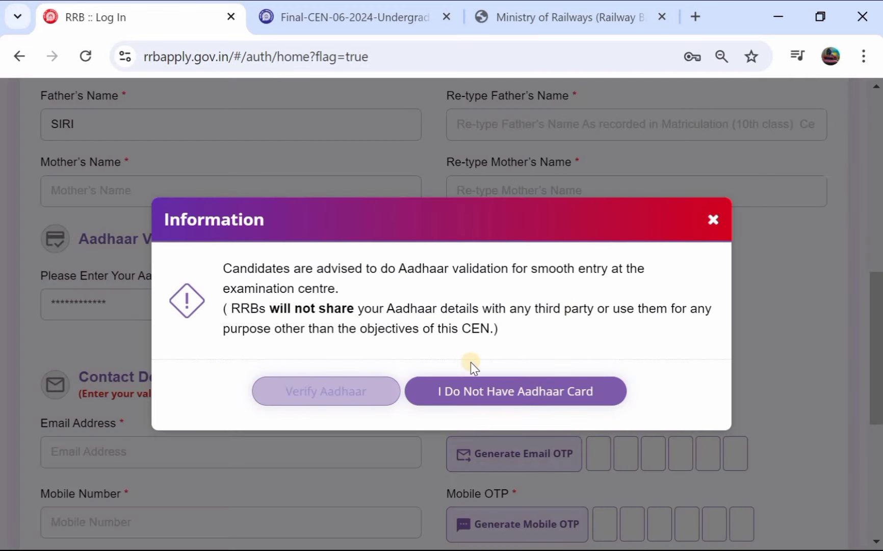
left_click(478, 393)
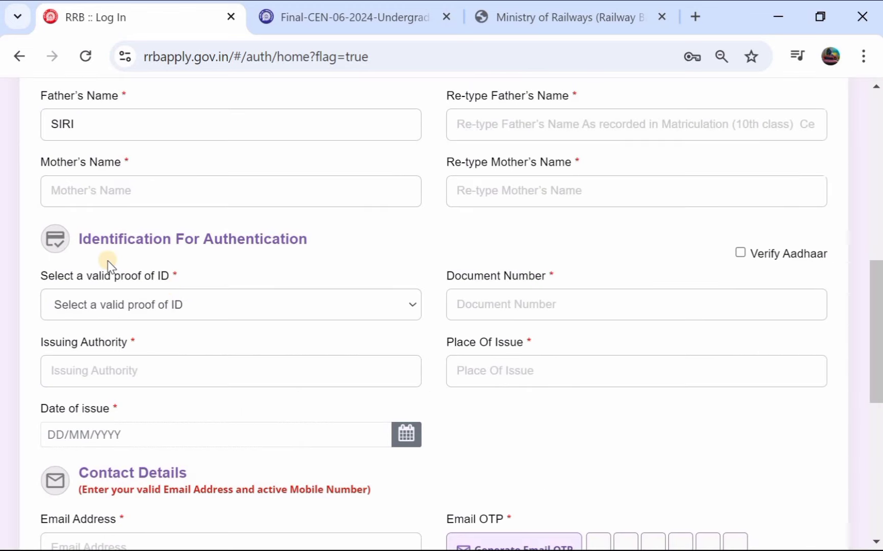
Step: Select PAN as the proof of ID, ready for its issuing authority details
scroll(108, 261, "down", 1)
left_click(117, 274)
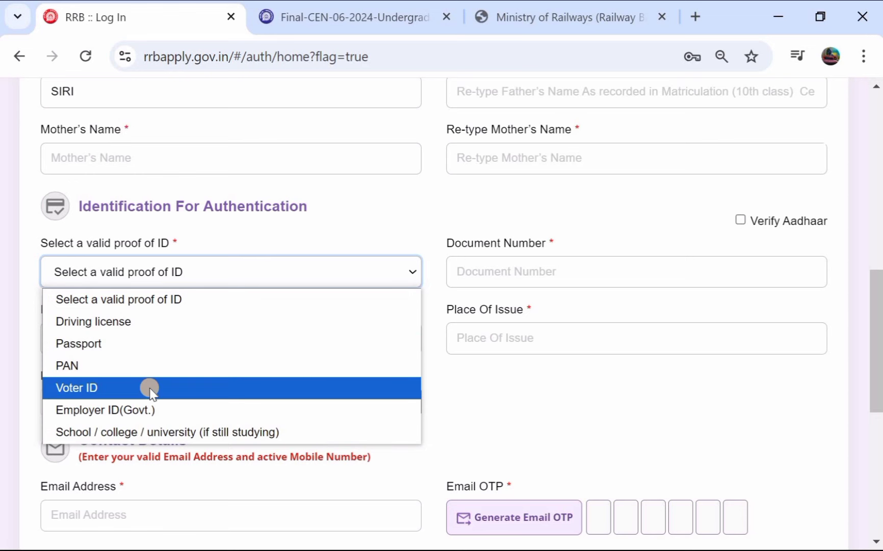
left_click(170, 365)
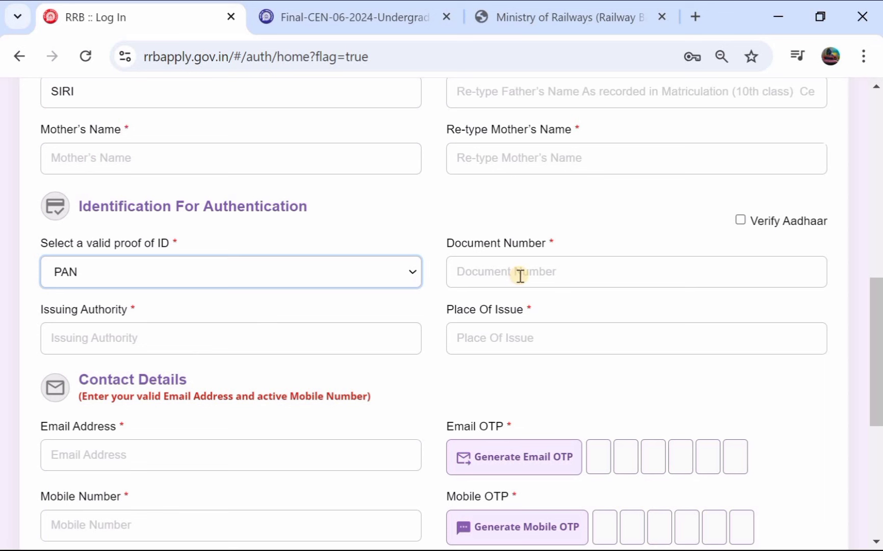
left_click(190, 342)
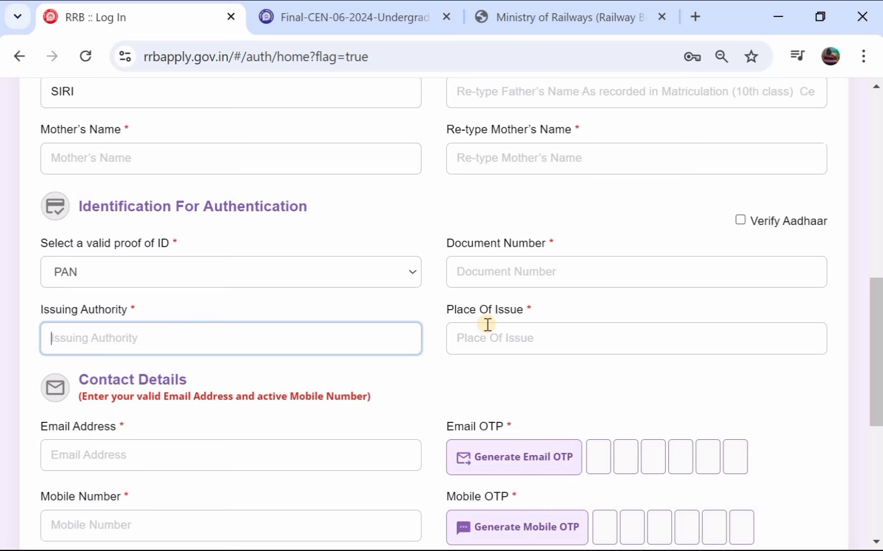
Step: Enter the account password under Create Your Password and move to Confirm Password
scroll(487, 324, "down", 3)
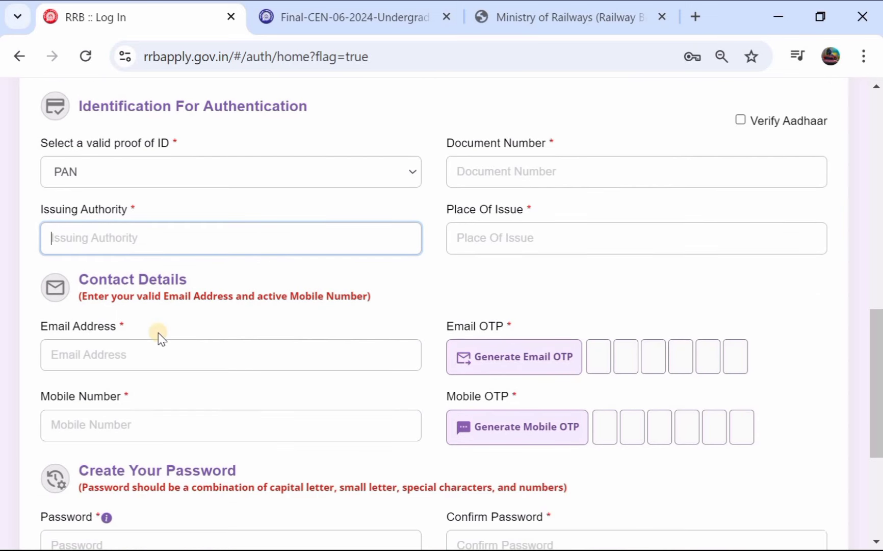
scroll(204, 356, "down", 1)
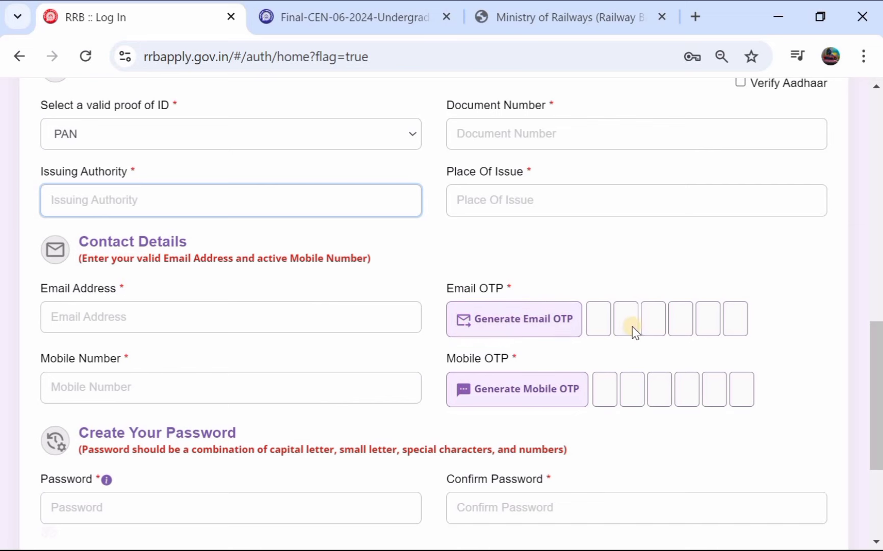
scroll(306, 347, "down", 1)
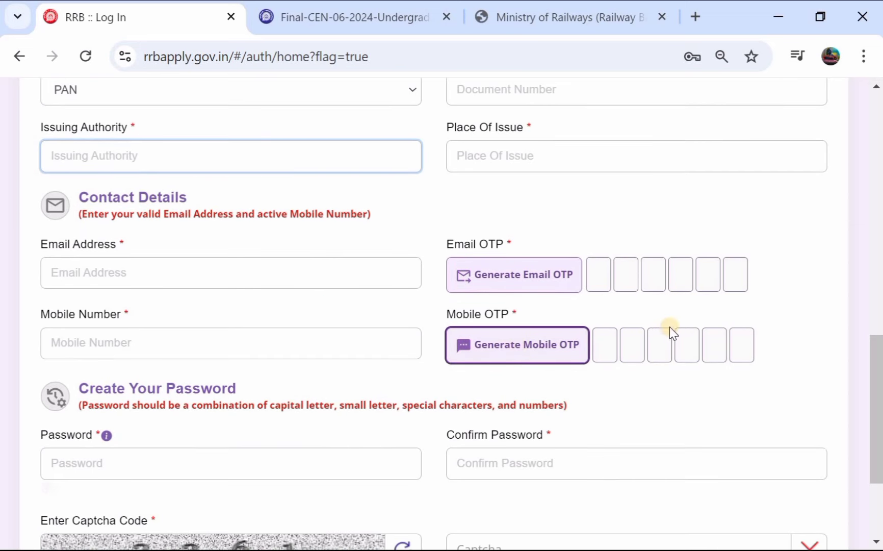
scroll(489, 331, "down", 2)
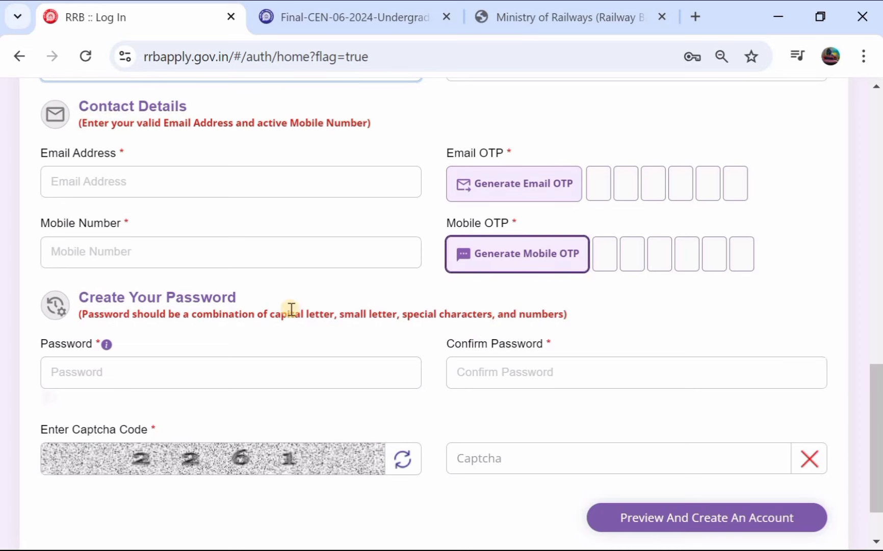
scroll(282, 313, "down", 2)
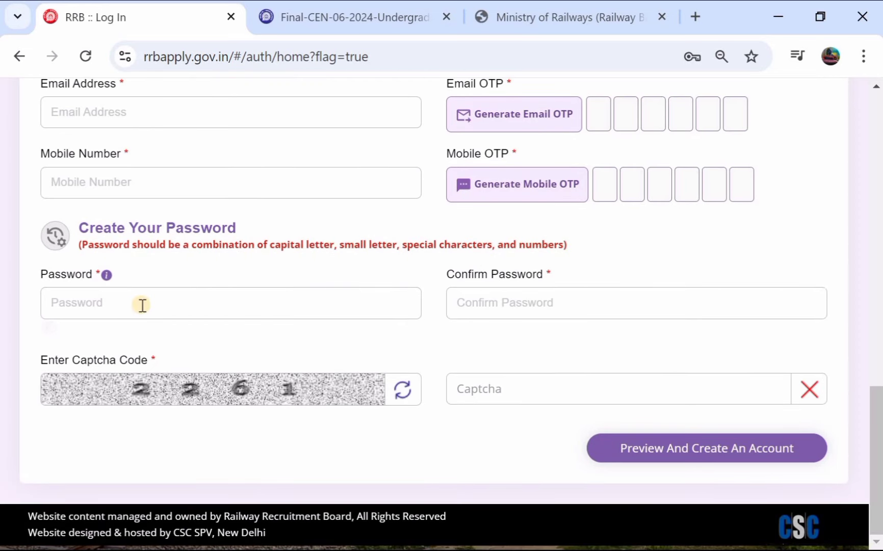
left_click(143, 306)
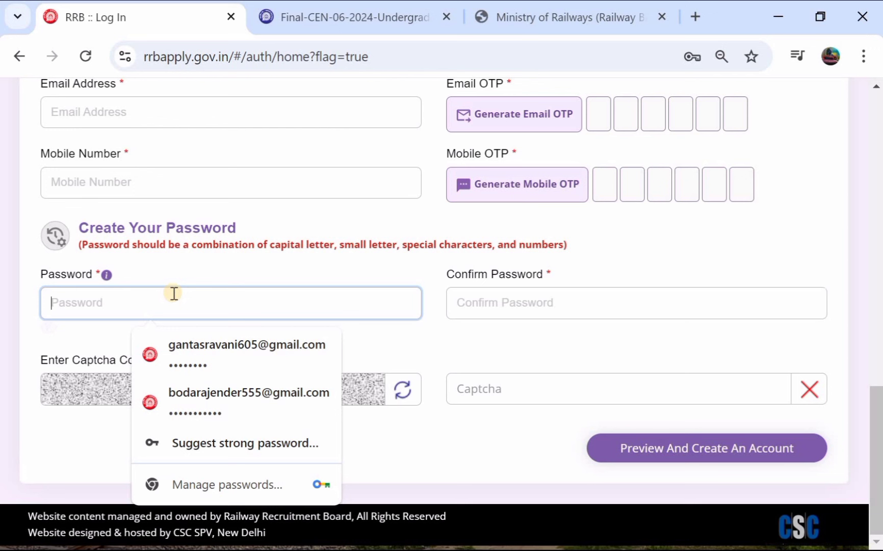
type("•")
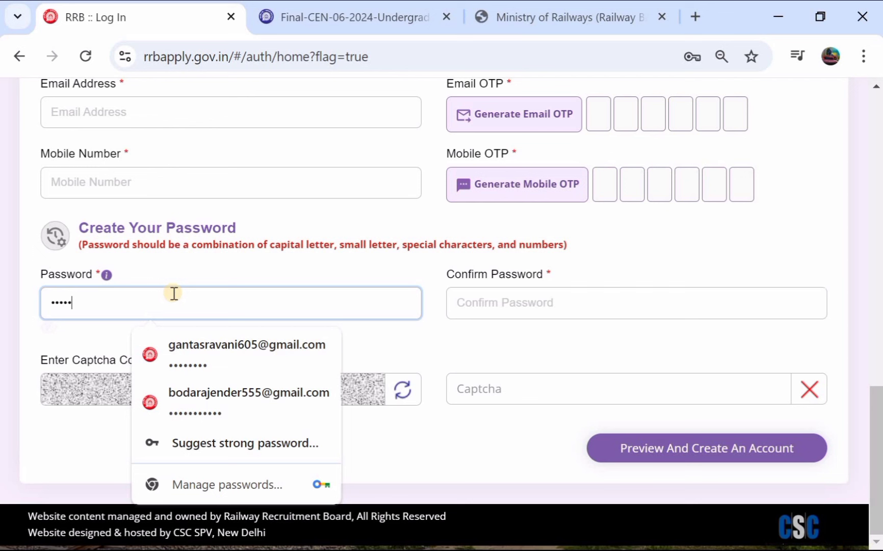
left_click(539, 306)
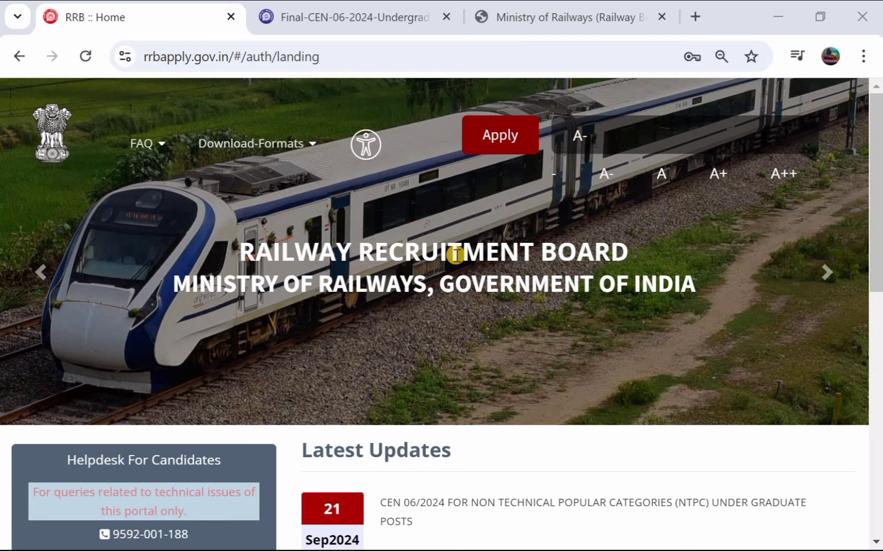
Step: Go to the existing-account login page and clear the prefilled login e-mail
left_click(501, 145)
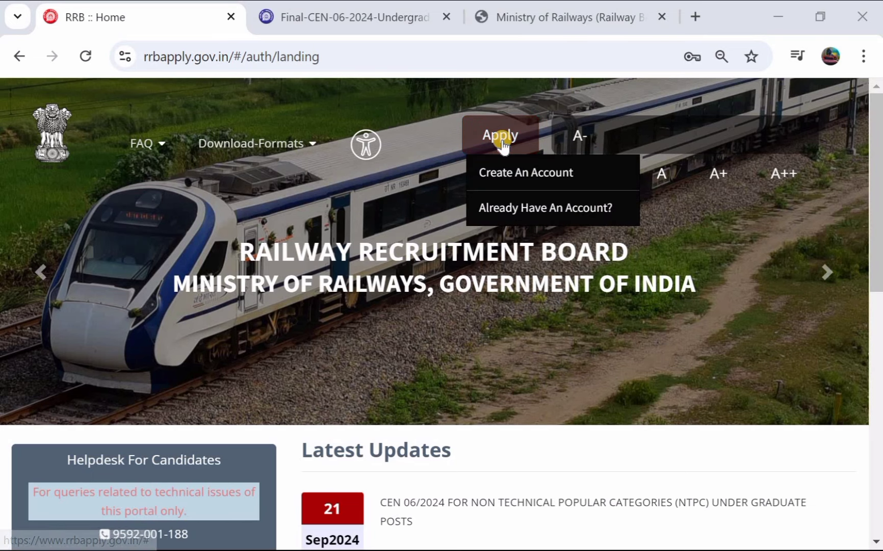
left_click(510, 208)
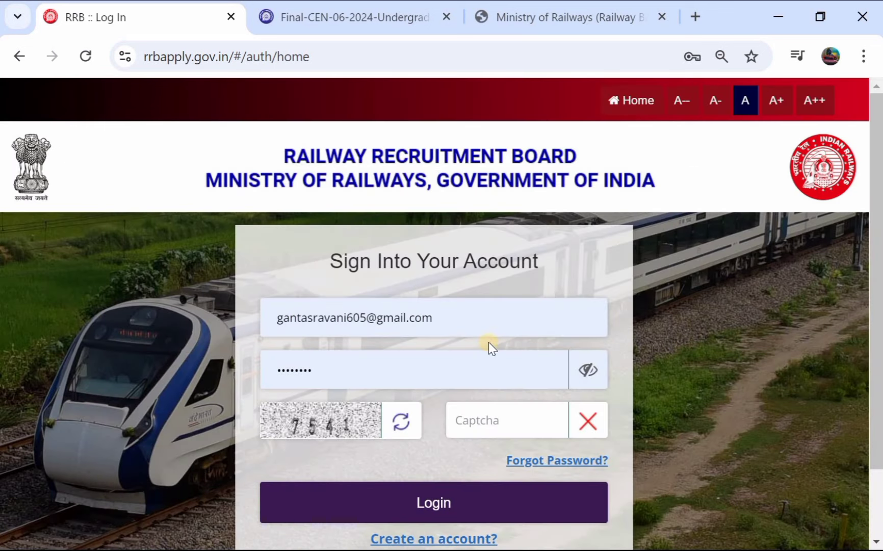
left_click(483, 321)
key("BackSpace")
key("BackSpace")
key("BackSpace")
key("BackSpace")
key("BackSpace")
key("BackSpace")
key("BackSpace")
key("BackSpace")
key("BackSpace")
key("BackSpace")
key("BackSpace")
key("BackSpace")
key("BackSpace")
key("BackSpace")
key("BackSpace")
key("BackSpace")
key("BackSpace")
key("BackSpace")
key("BackSpace")
key("BackSpace")
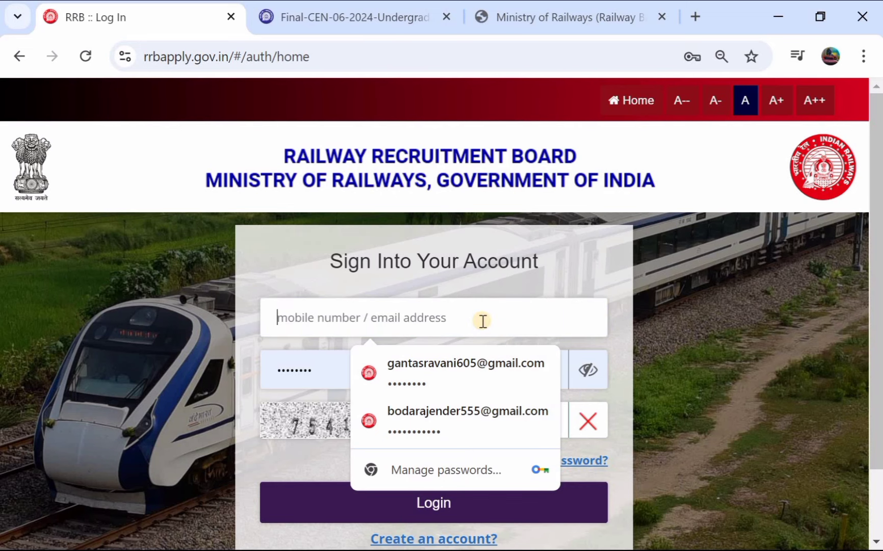
Step: Clear the autofilled password, dismiss saved-password suggestions, and sign in to the candidate account
left_click(315, 373)
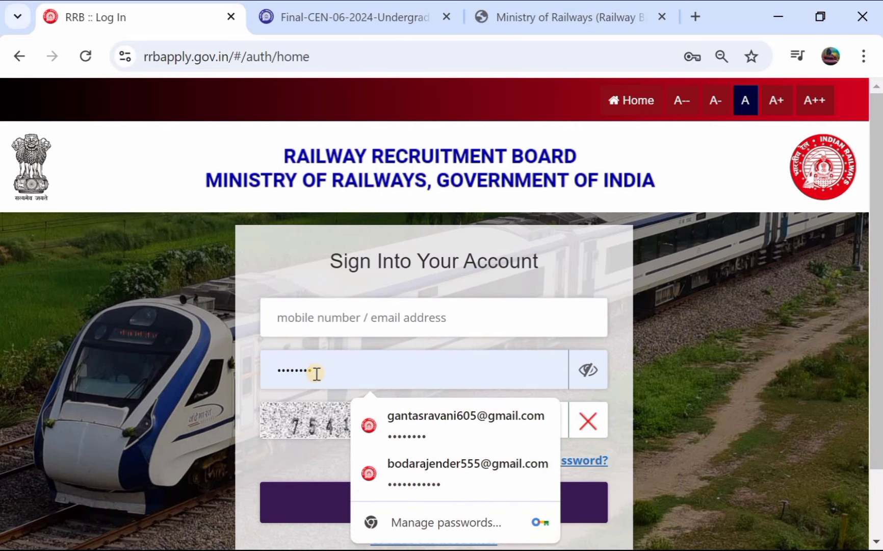
key("BackSpace")
key("BackSpace")
key("BackSpace")
key("BackSpace")
key("BackSpace")
key("BackSpace")
key("BackSpace")
key("BackSpace")
scroll(326, 369, "down", 1)
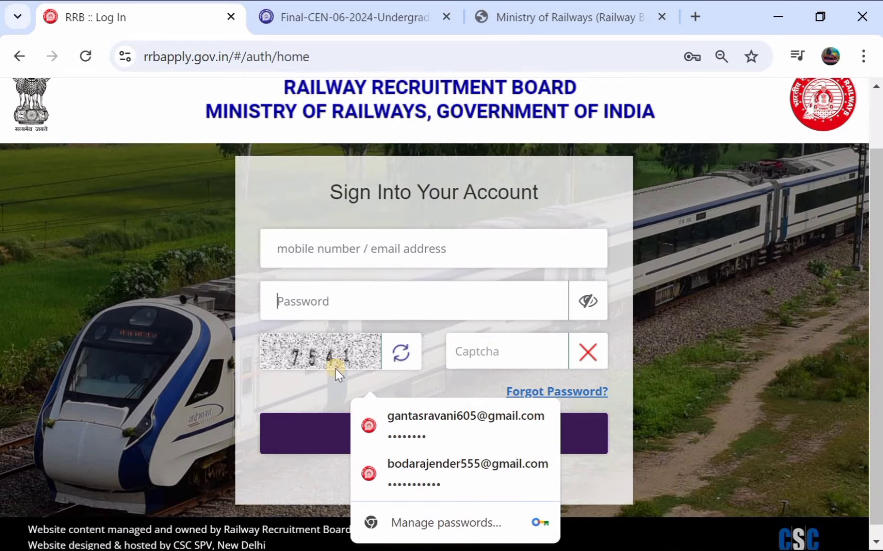
scroll(486, 337, "down", 1)
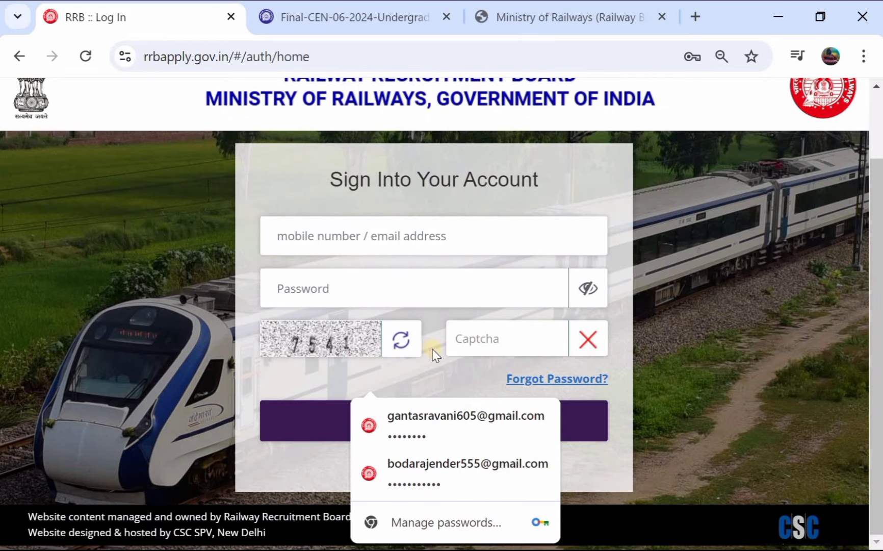
left_click(263, 463)
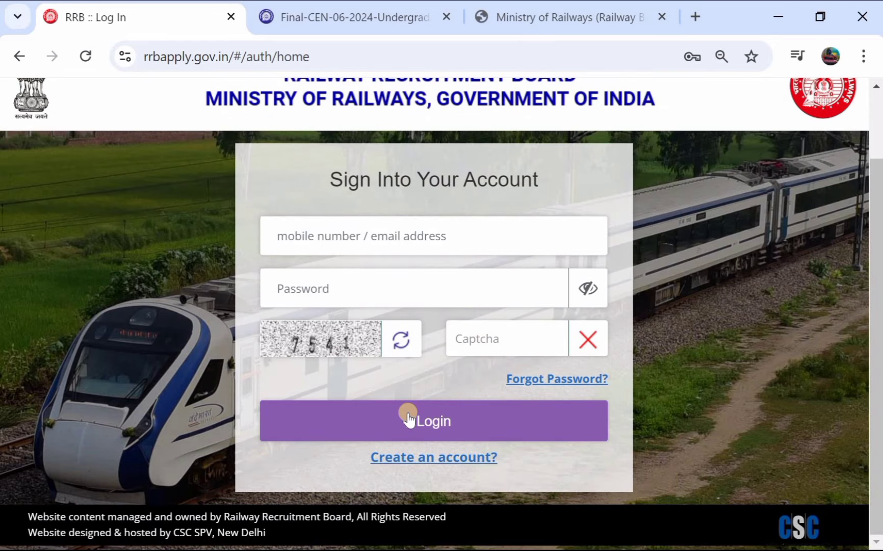
left_click(409, 418)
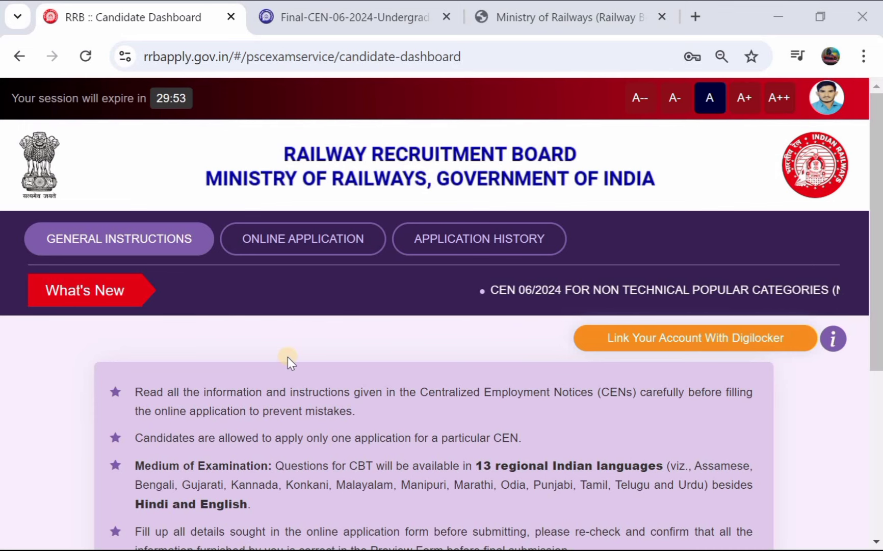
Step: Apply online to CEN 06/2024 choosing RRB Secunderabad, declare not debarred, and proceed to Personal Details
left_click(301, 240)
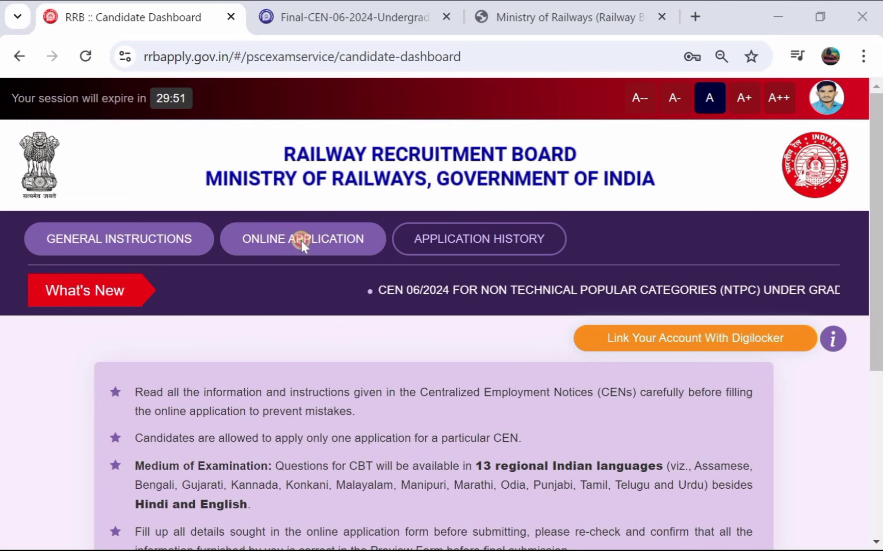
scroll(274, 344, "down", 2)
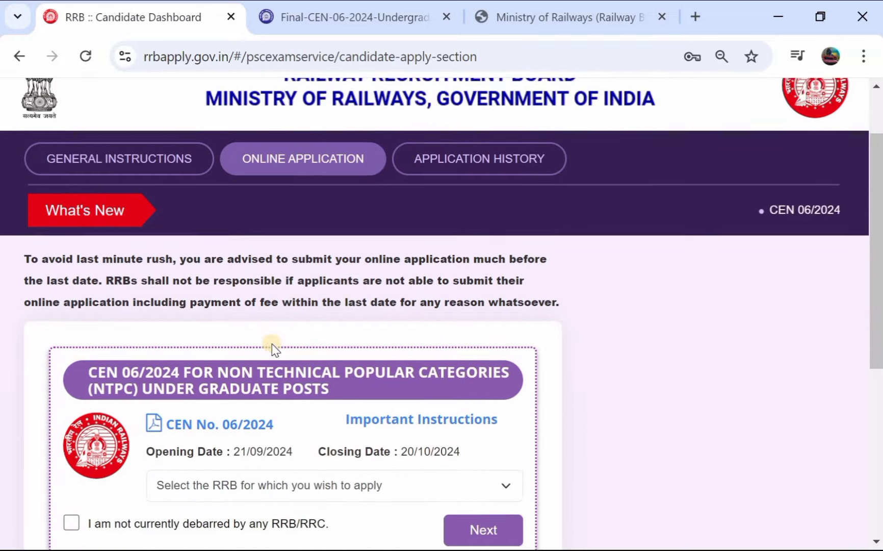
scroll(273, 350, "down", 1)
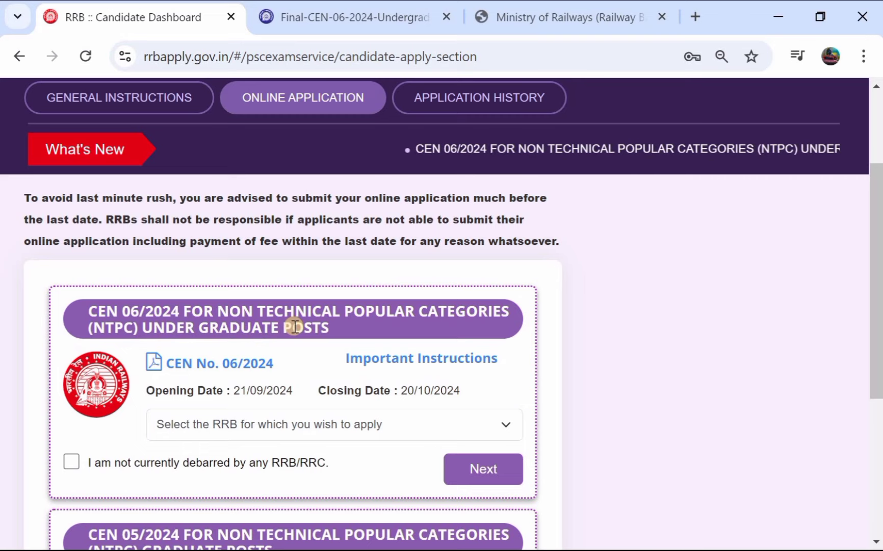
scroll(293, 327, "down", 1)
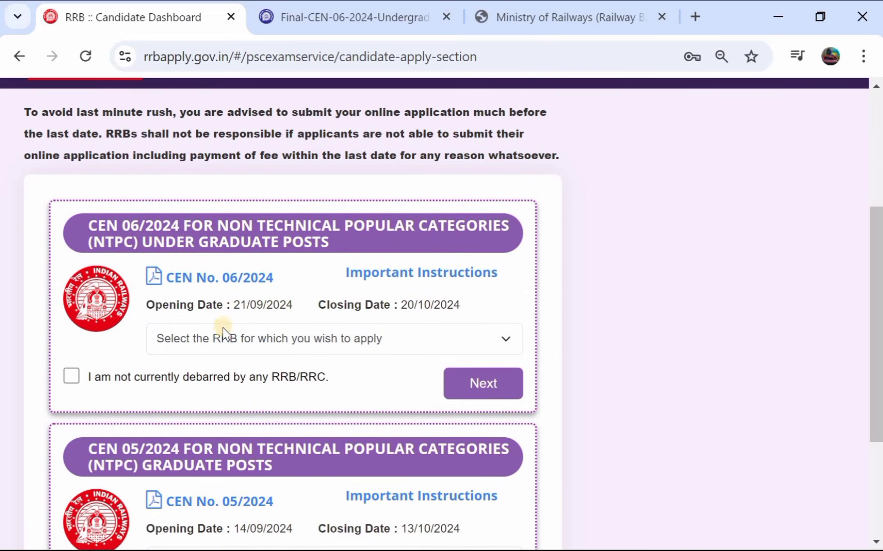
left_click(336, 334)
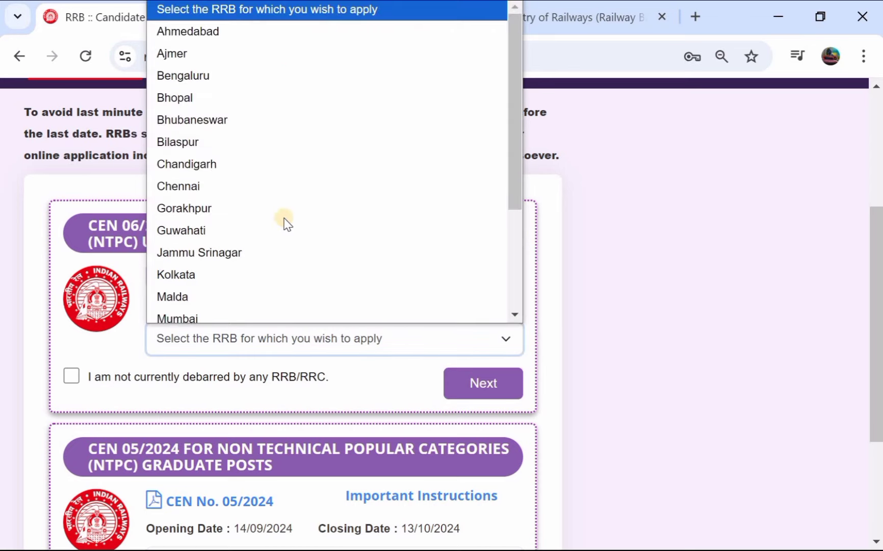
scroll(293, 217, "down", 3)
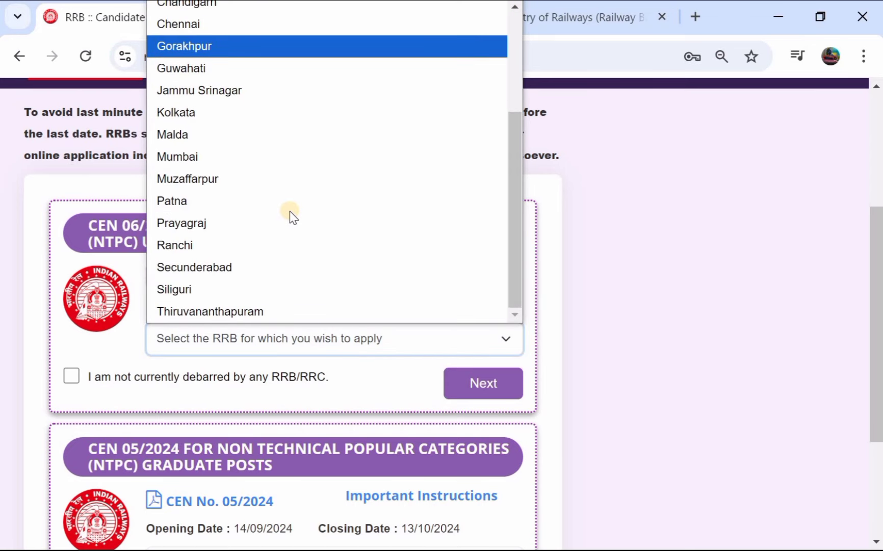
left_click(252, 267)
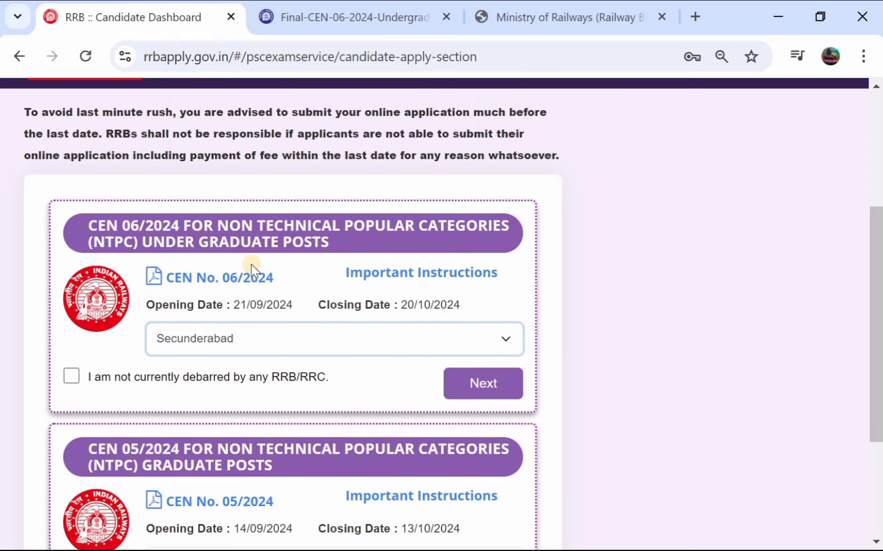
left_click(71, 379)
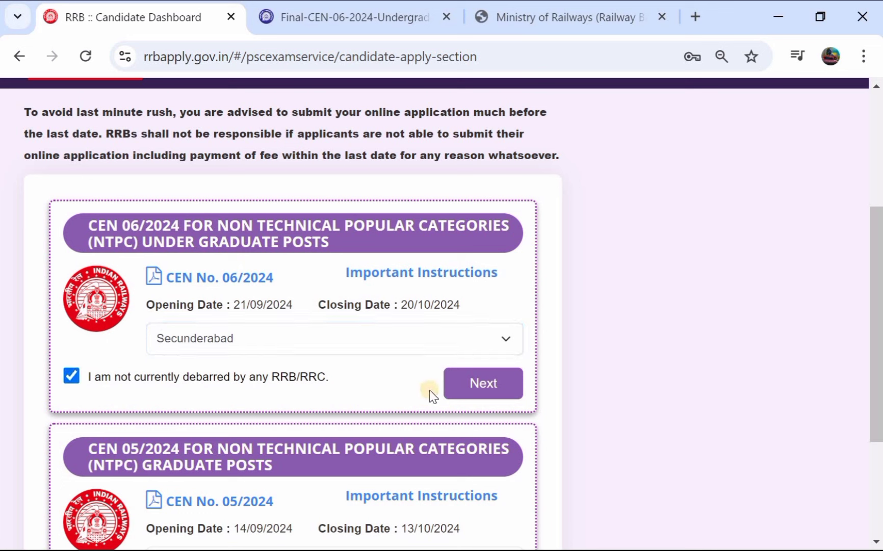
left_click(468, 384)
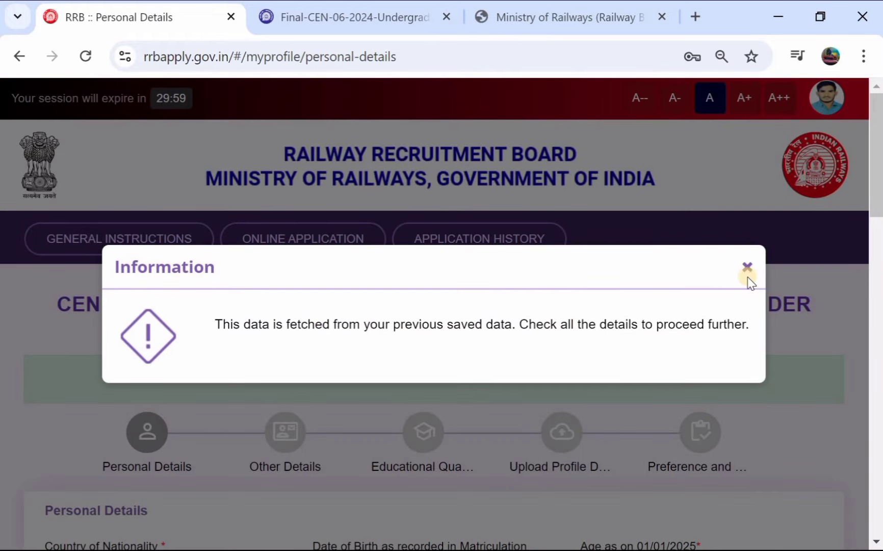
Step: Close the saved-data Information notice and scroll through the prefilled personal and community fields
left_click(748, 269)
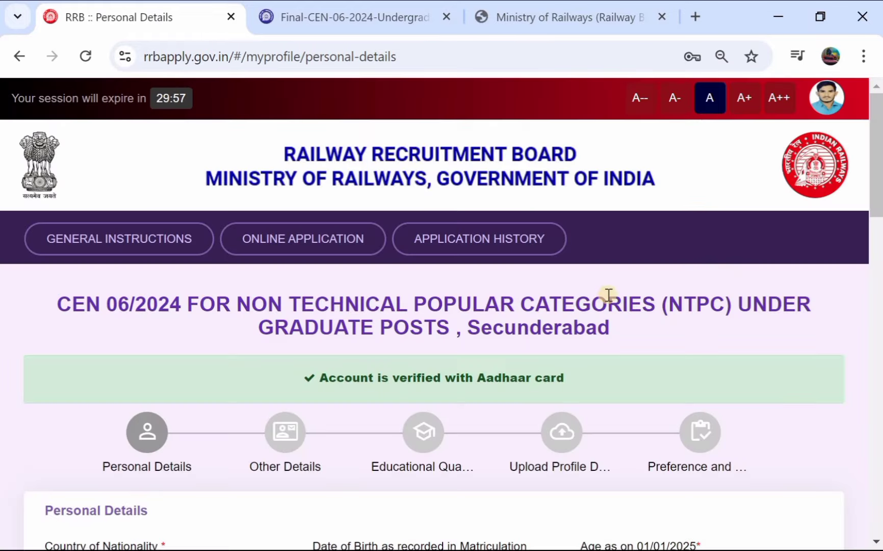
scroll(549, 313, "down", 1)
scroll(549, 313, "down", 1)
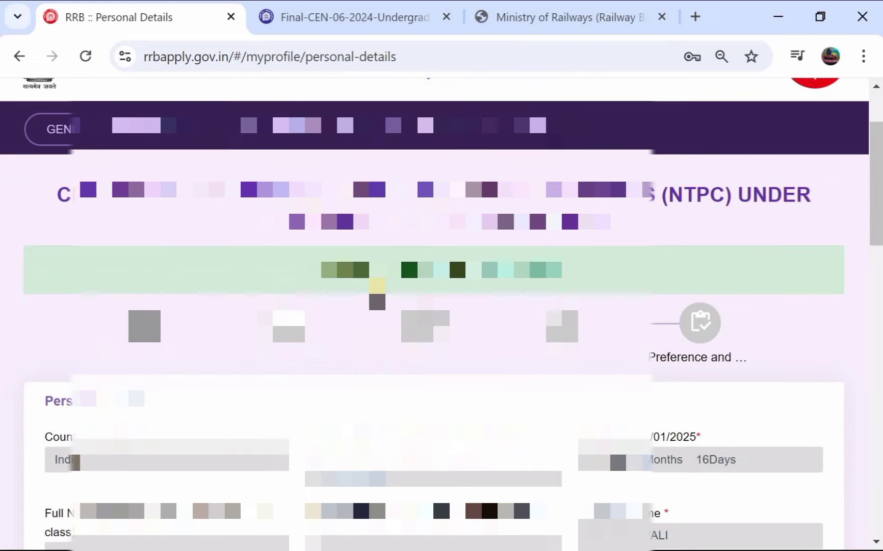
scroll(550, 313, "down", 3)
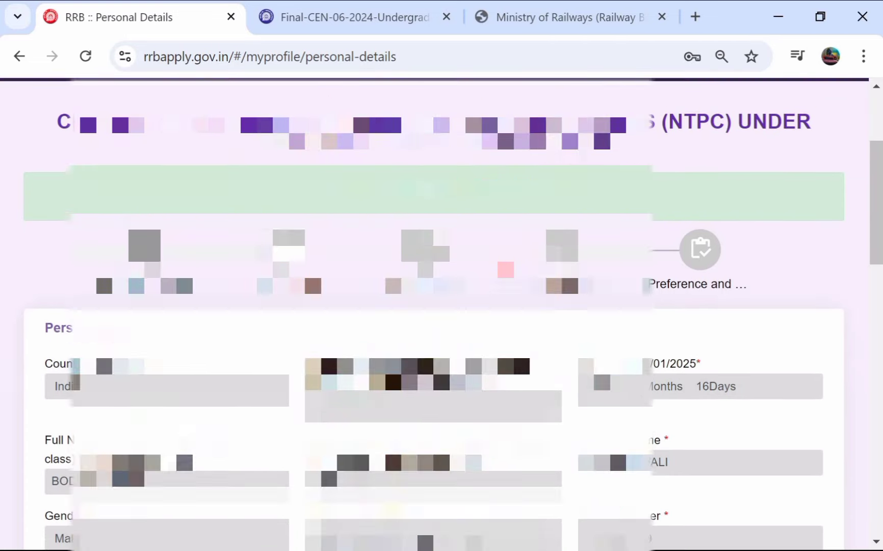
scroll(441, 304, "down", 1)
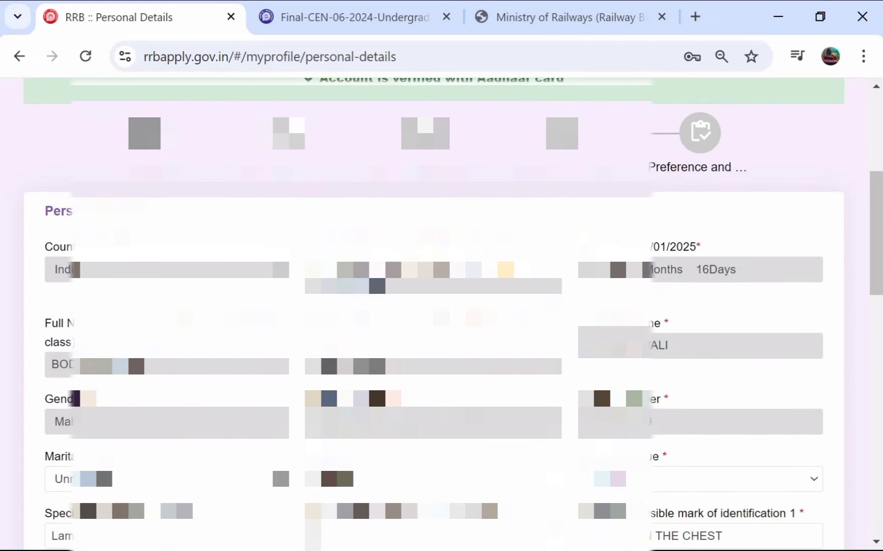
scroll(426, 413, "down", 1)
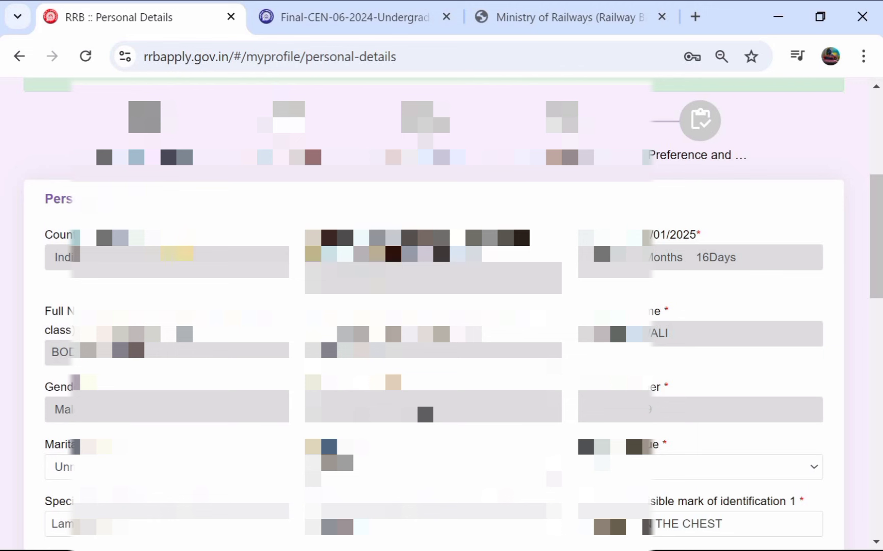
scroll(423, 400, "down", 1)
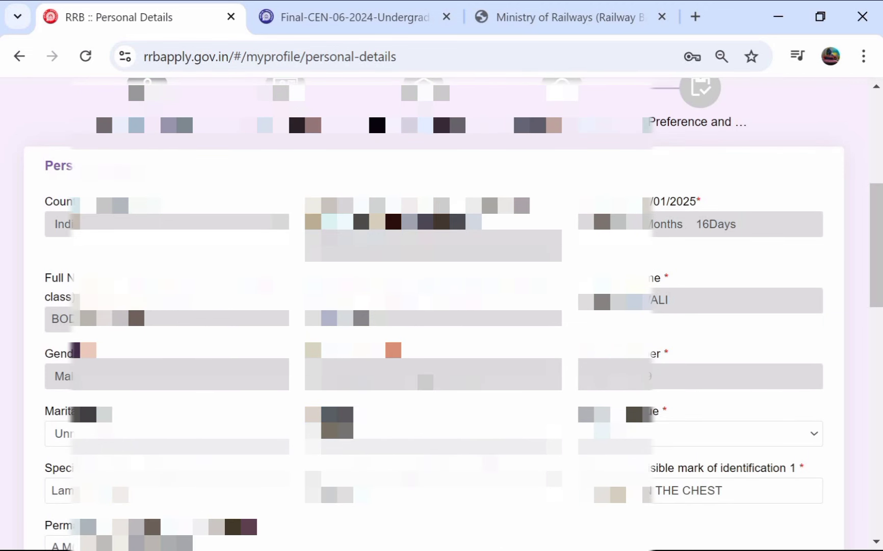
scroll(433, 306, "down", 1)
scroll(423, 240, "down", 1)
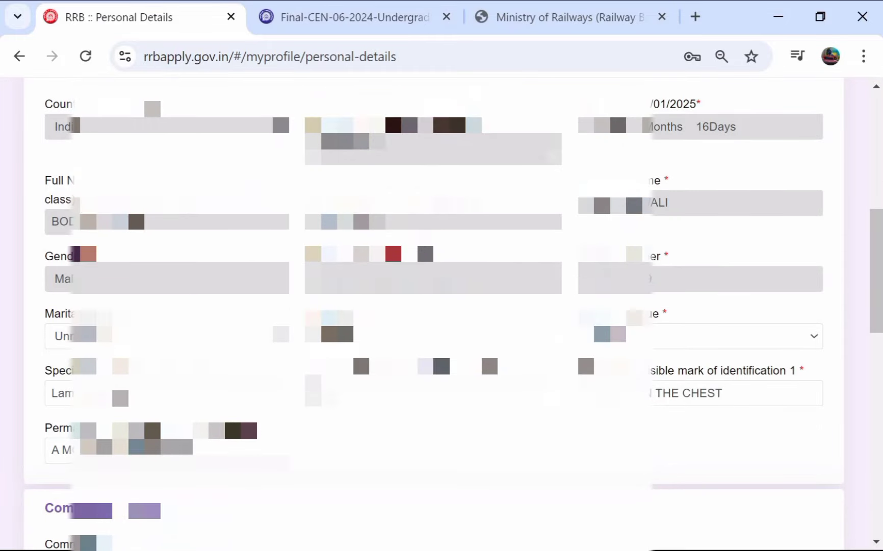
scroll(423, 239, "down", 2)
scroll(425, 253, "down", 3)
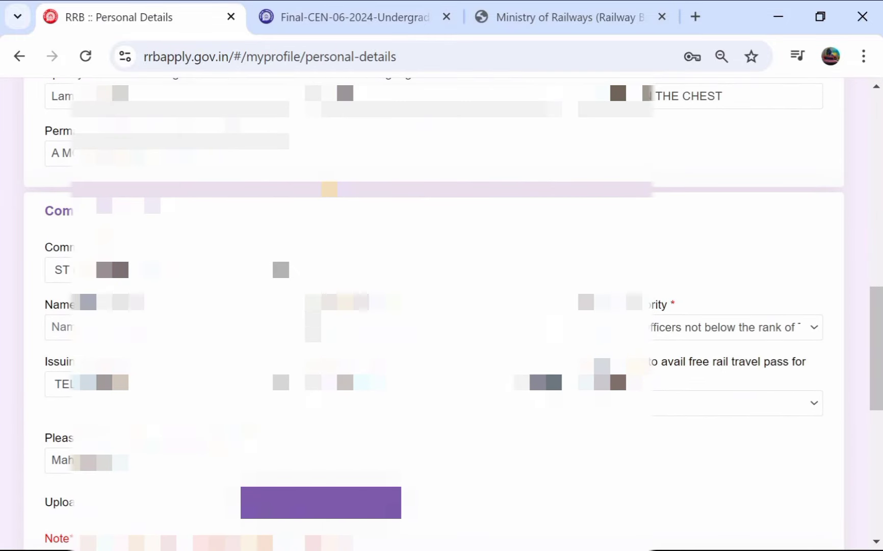
scroll(442, 314, "up", 6)
scroll(442, 314, "up", 1)
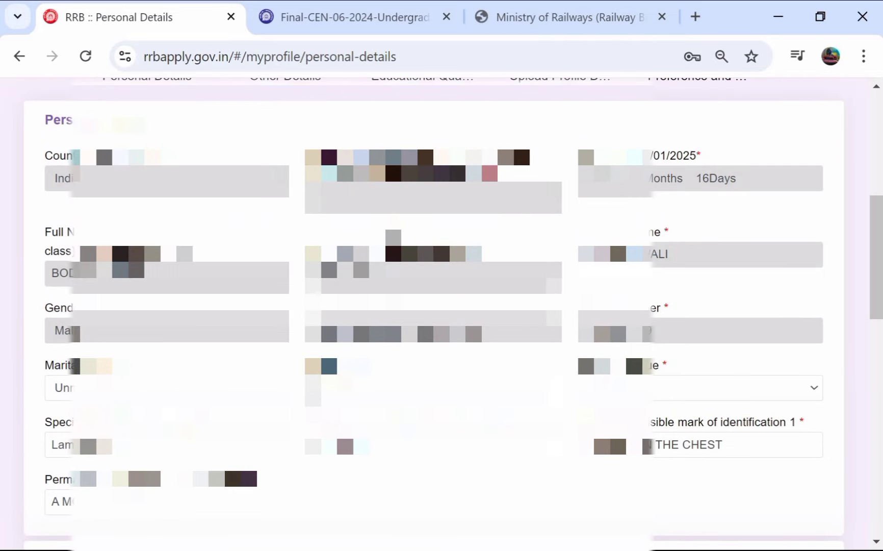
Step: Keep marital status Unmarried and religion Hindu, and set mother tongue to Telugu
scroll(506, 253, "down", 2)
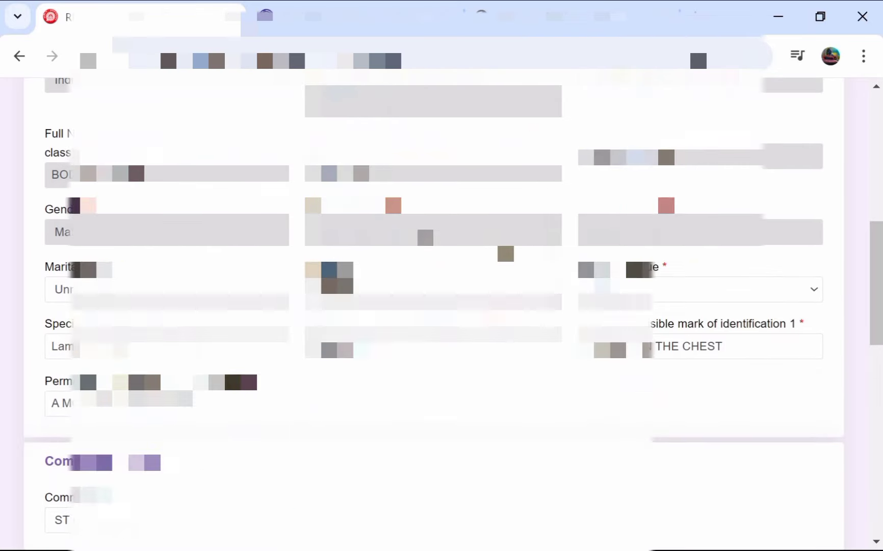
left_click(177, 293)
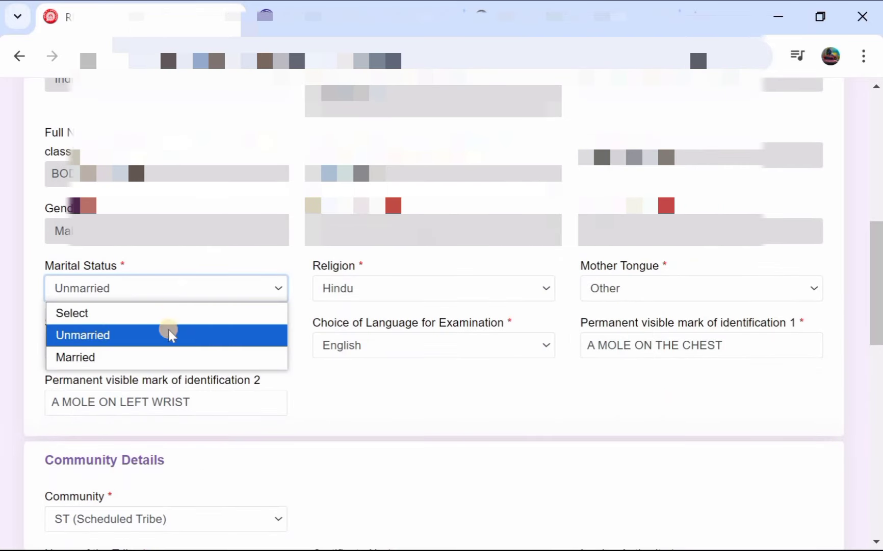
left_click(170, 334)
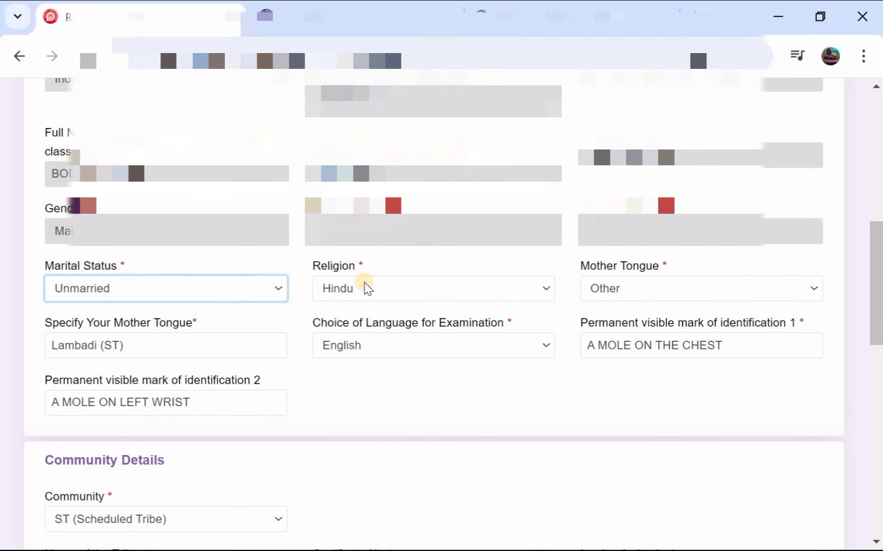
left_click(367, 288)
left_click(369, 335)
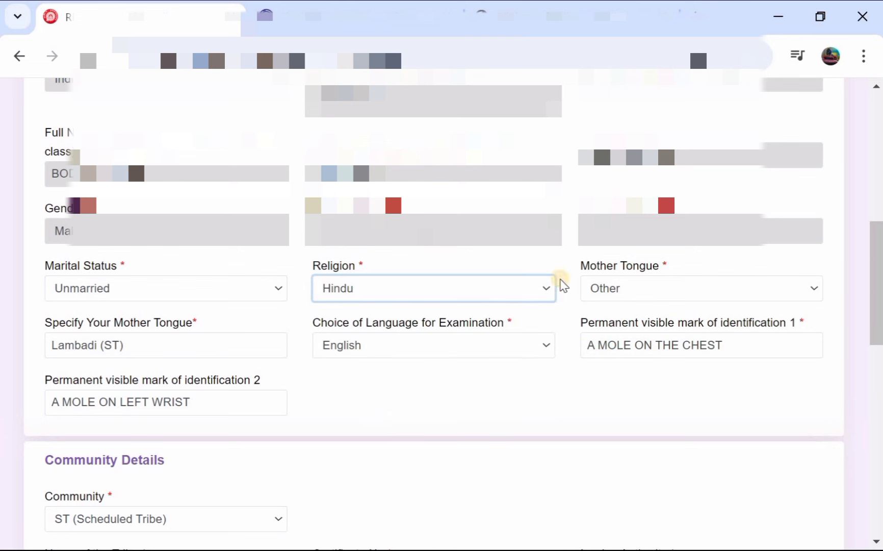
left_click(627, 287)
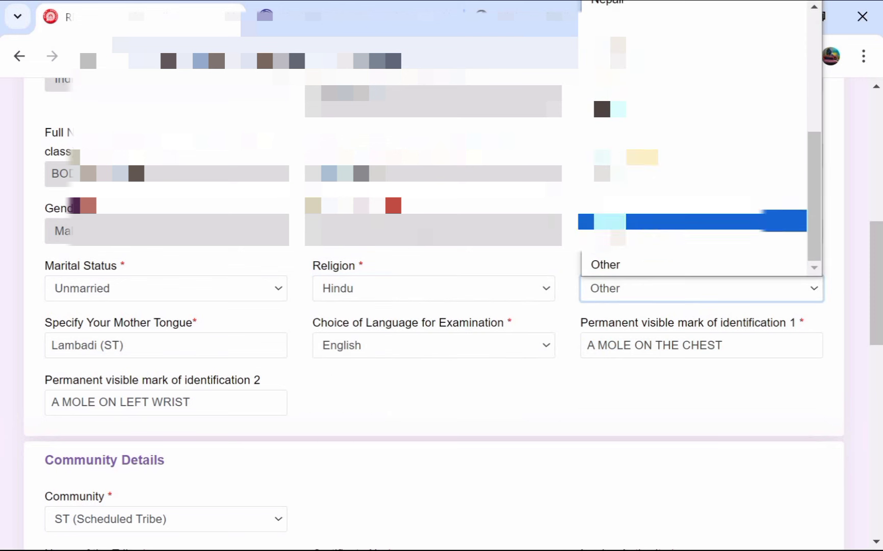
left_click(650, 134)
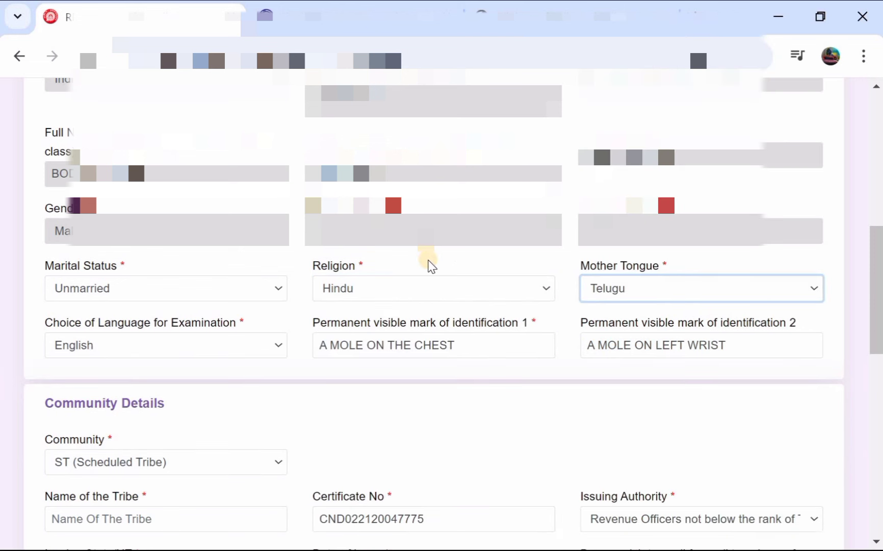
Step: Set English as the choice of language for the examination
scroll(431, 266, "down", 1)
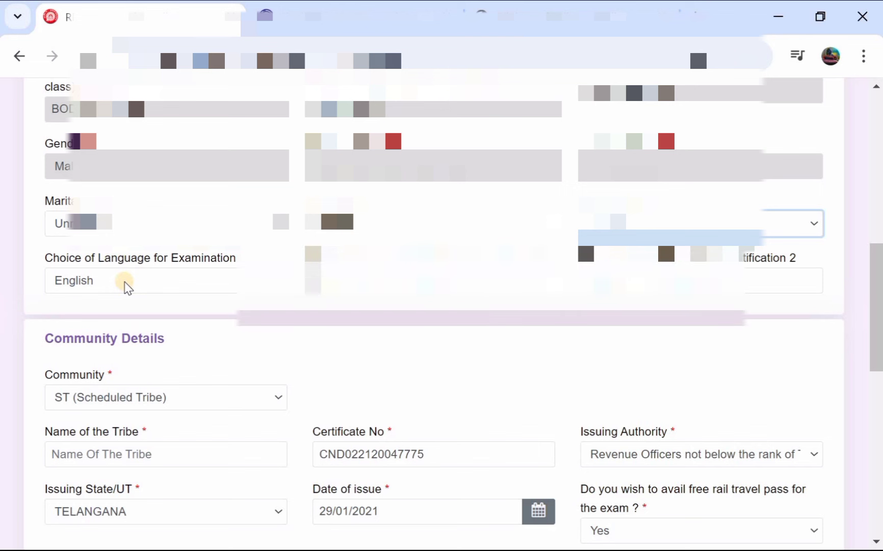
left_click(184, 279)
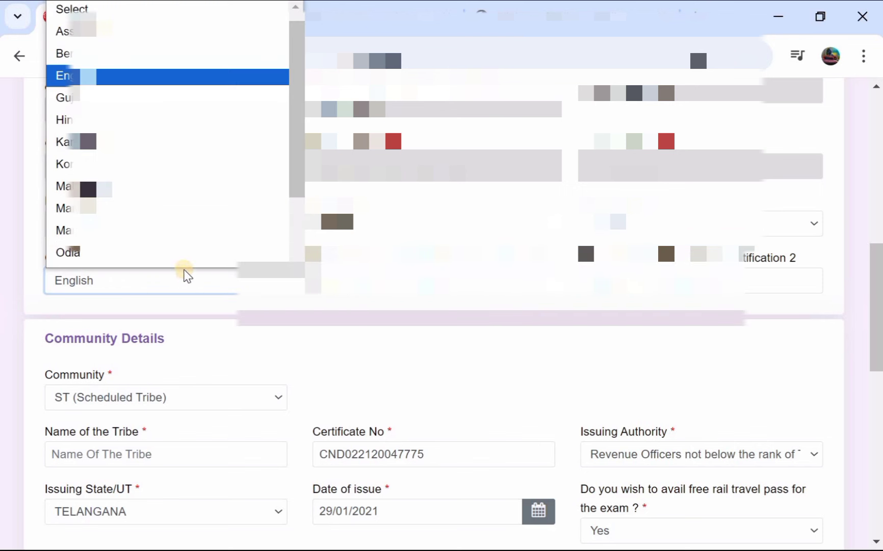
key("k")
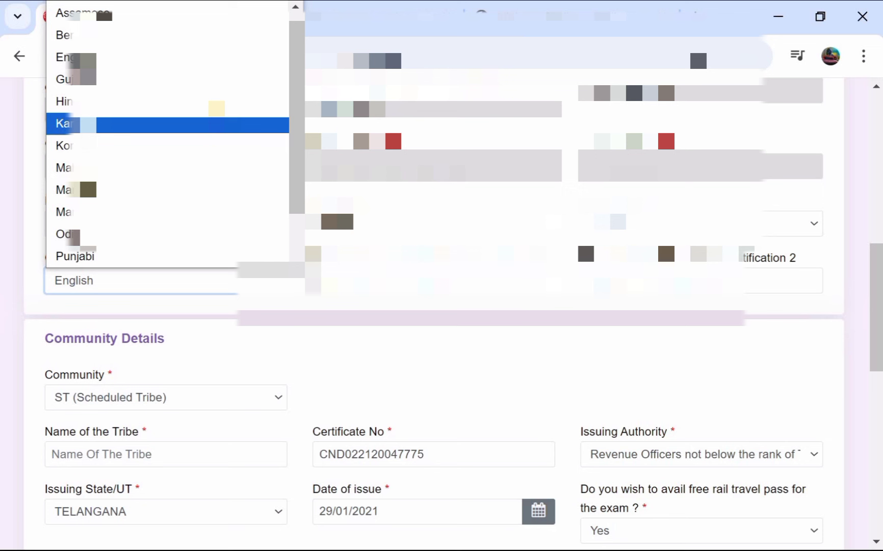
key("e")
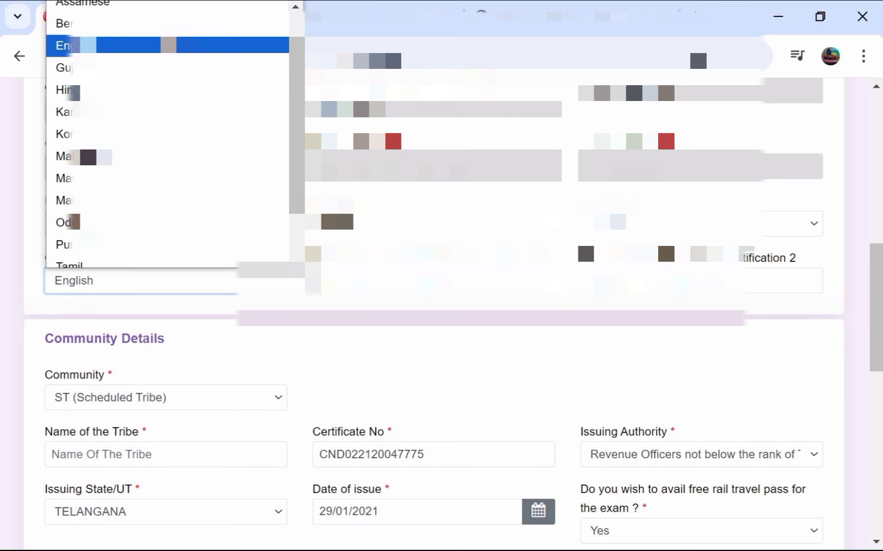
key("Return")
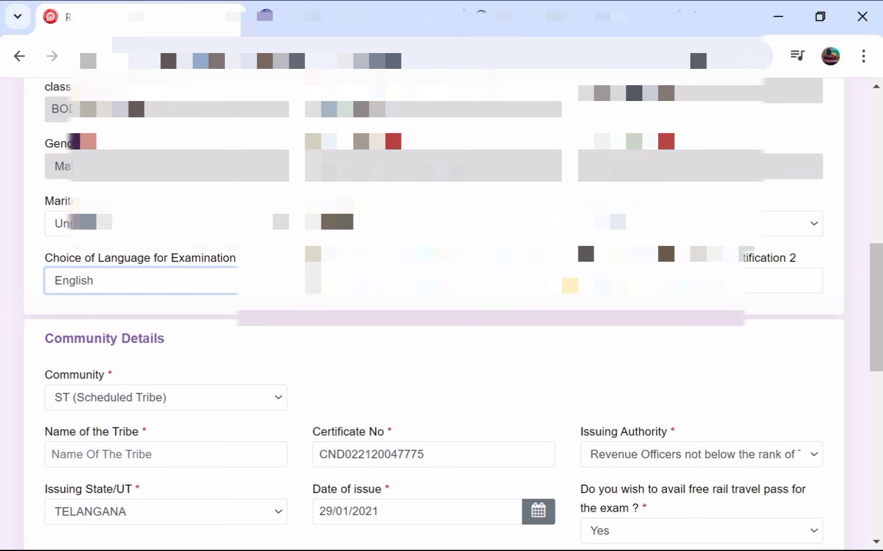
scroll(441, 314, "down", 2)
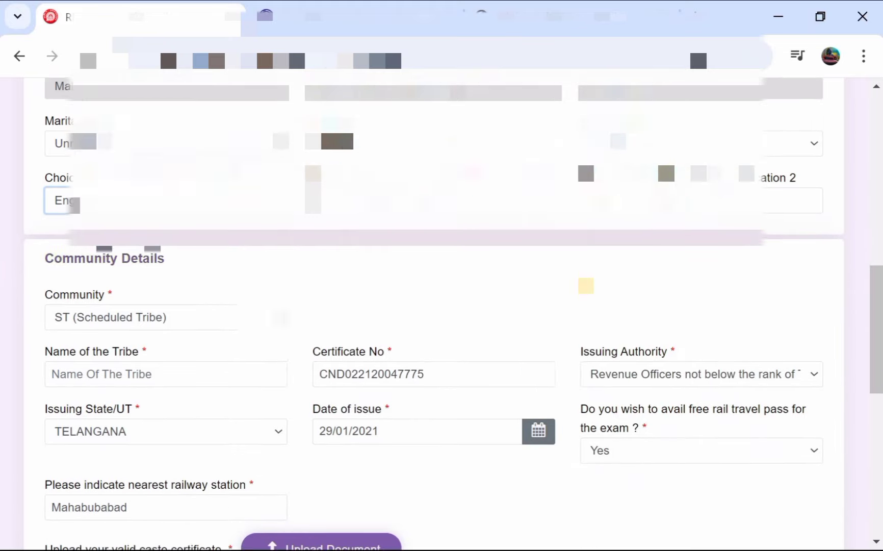
scroll(441, 315, "up", 1)
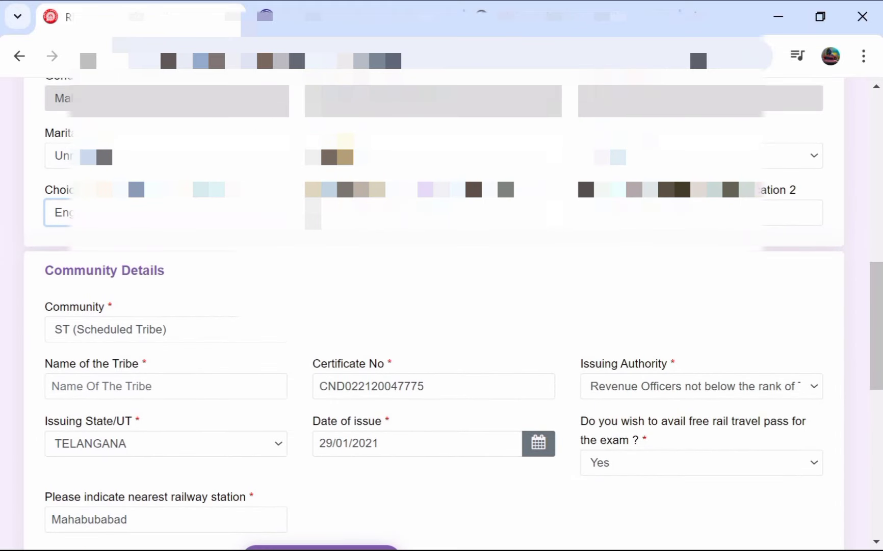
scroll(441, 314, "down", 2)
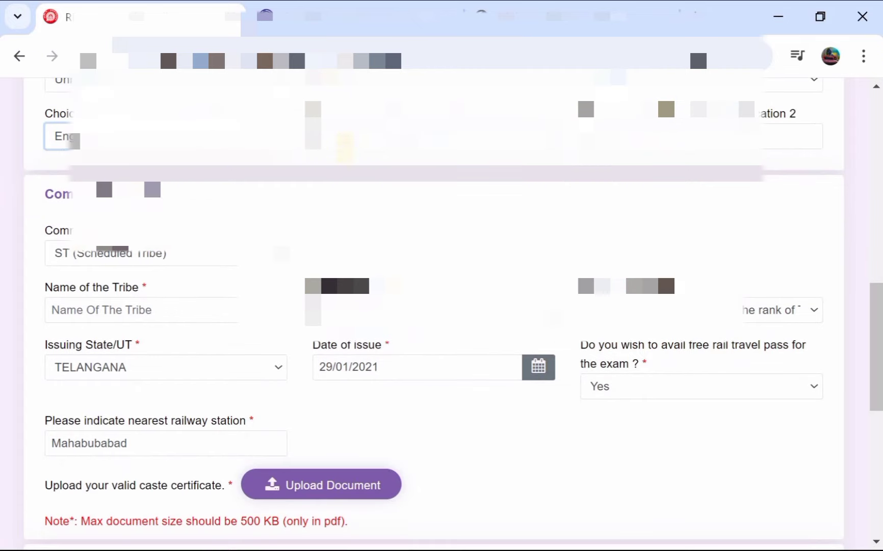
scroll(53, 197, "down", 2)
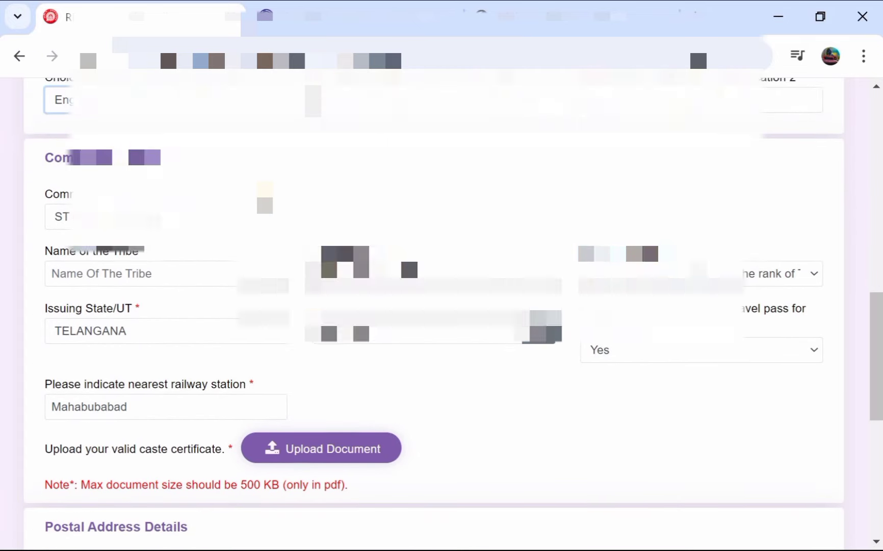
left_click(151, 192)
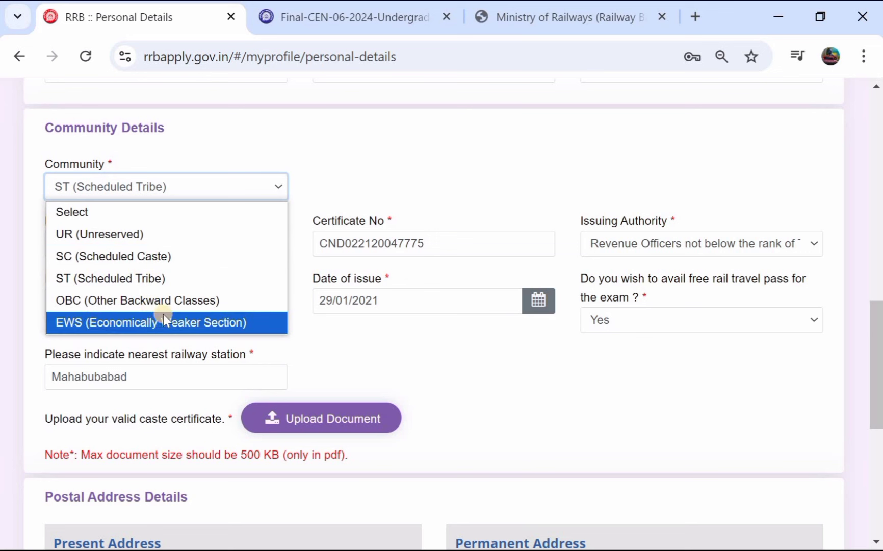
left_click(185, 278)
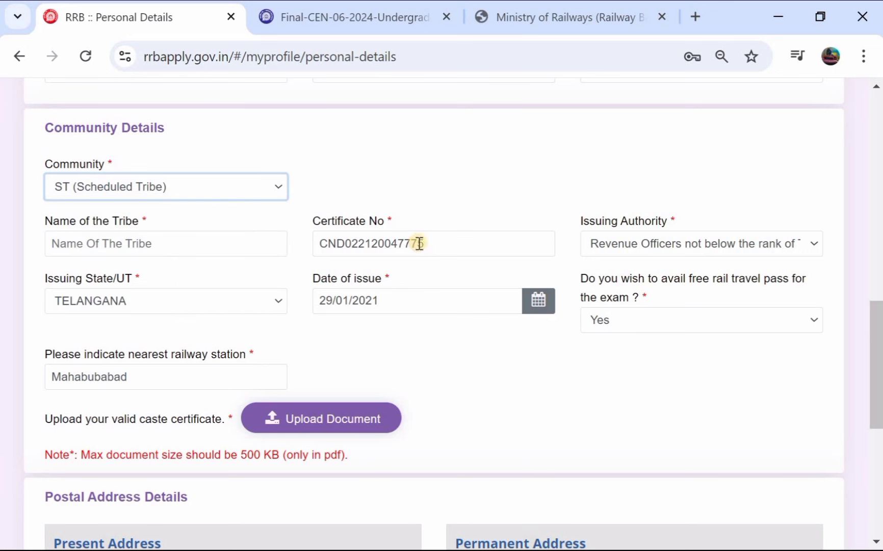
left_click(610, 245)
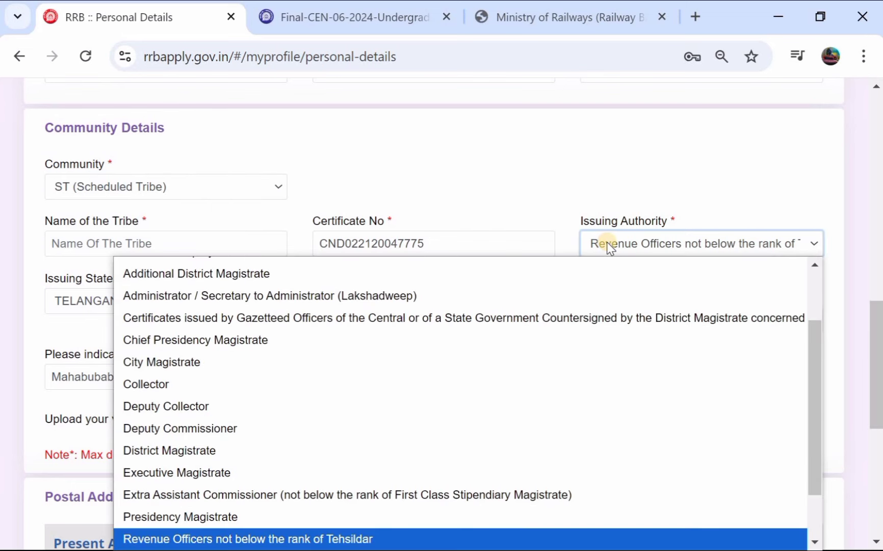
scroll(388, 491, "down", 1)
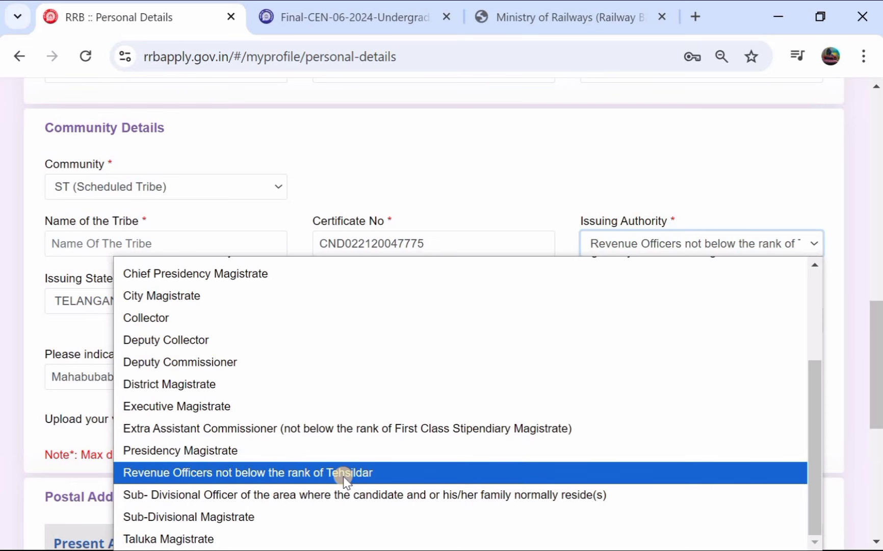
left_click(345, 479)
scroll(291, 319, "down", 1)
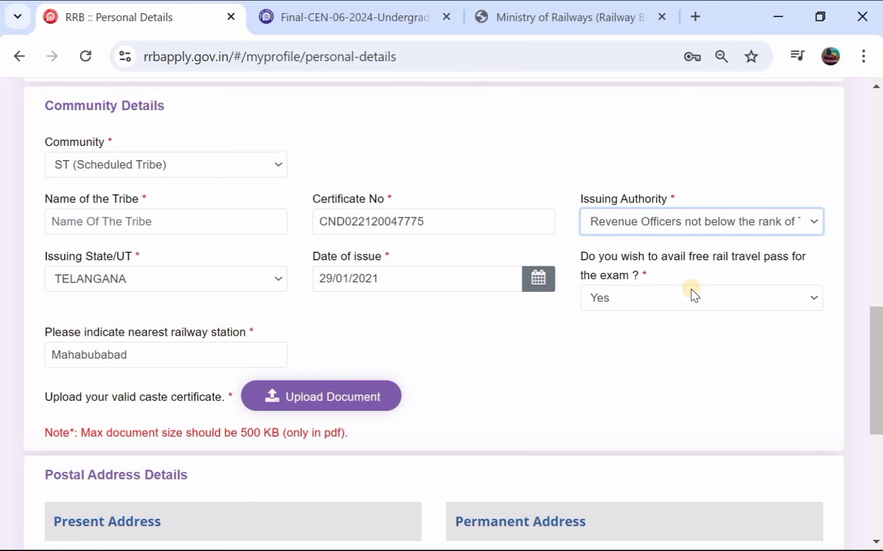
scroll(693, 293, "down", 1)
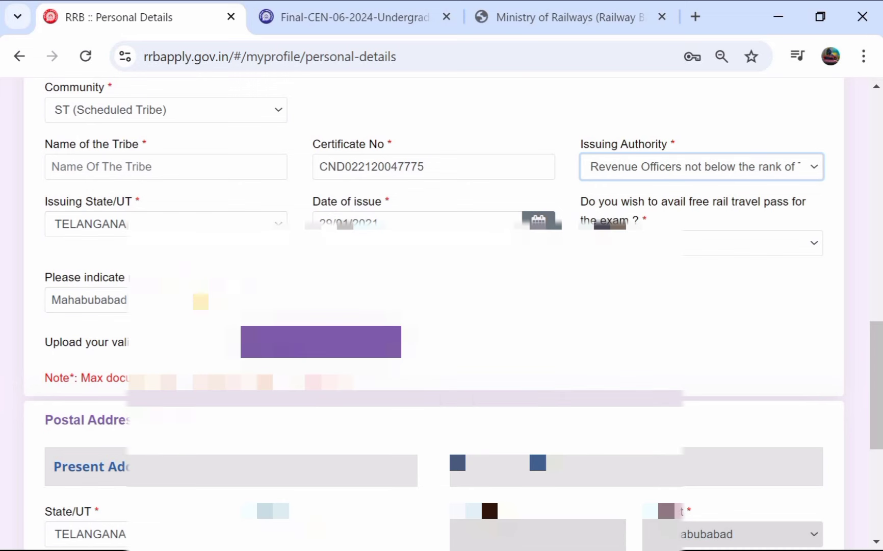
scroll(197, 299, "down", 1)
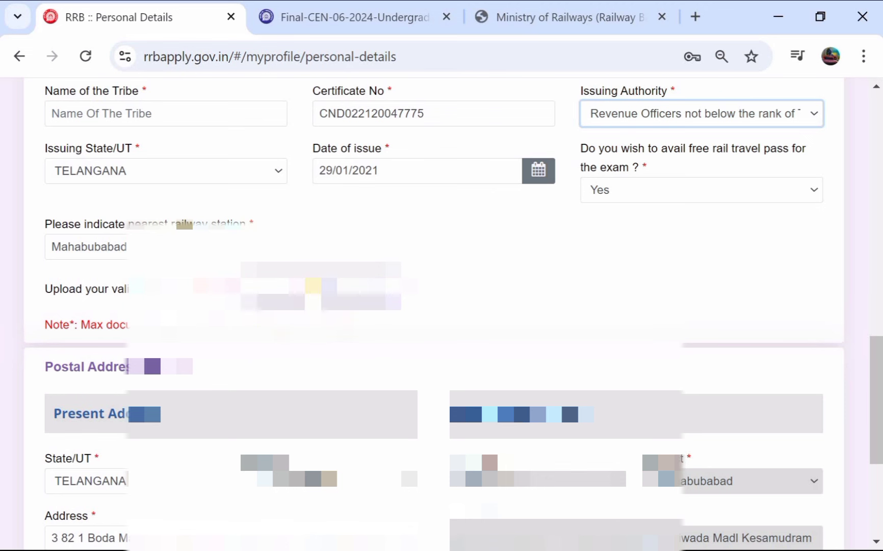
scroll(314, 285, "down", 3)
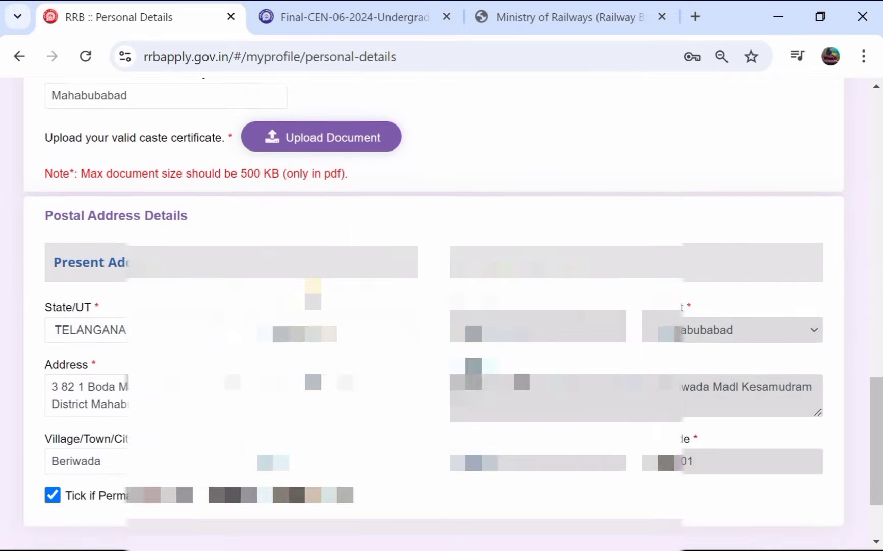
Step: Keep TELANGANA as the present address state and confirm the Village/Town/City entry Beriwada
scroll(313, 293, "down", 1)
left_click(88, 286)
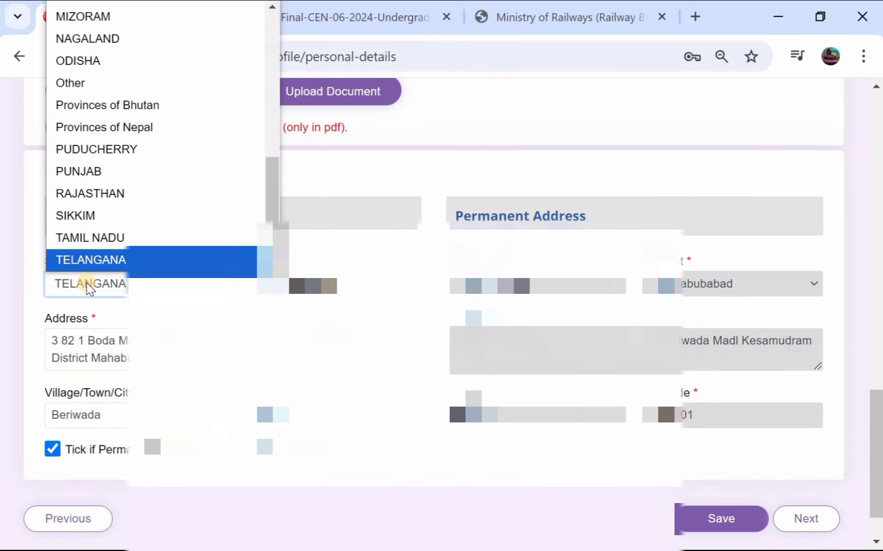
left_click(122, 261)
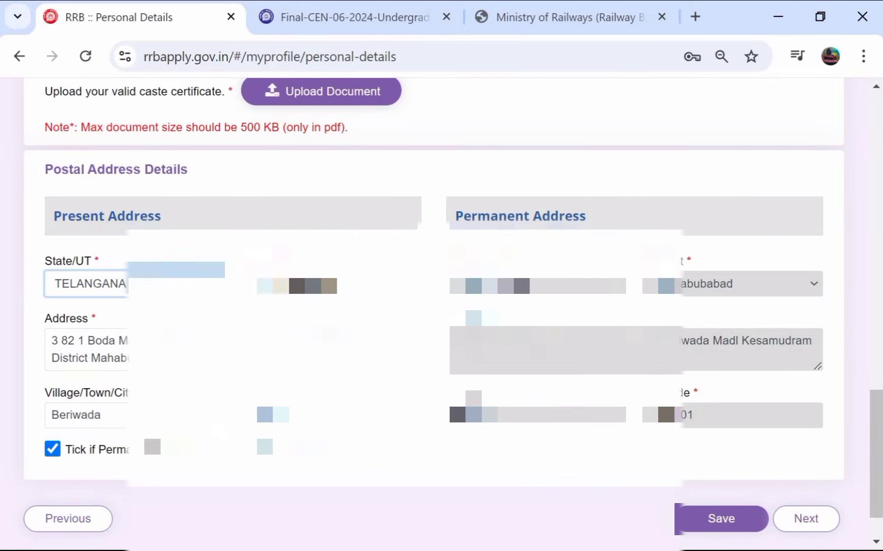
scroll(280, 285, "down", 1)
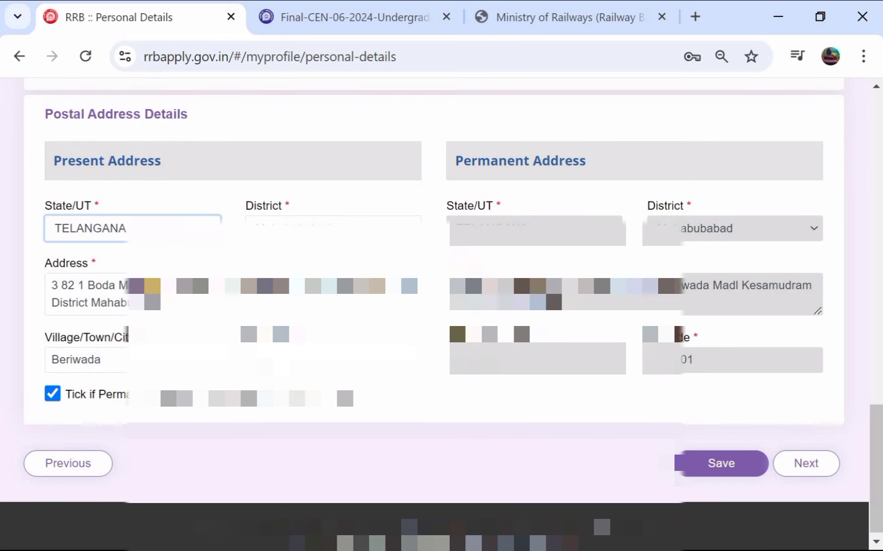
scroll(456, 320, "down", 1)
left_click(117, 362)
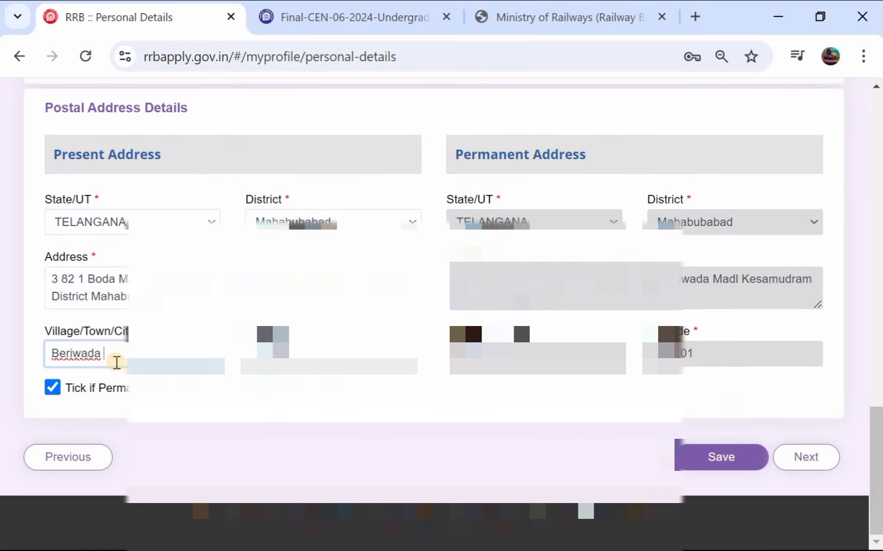
key("Tab")
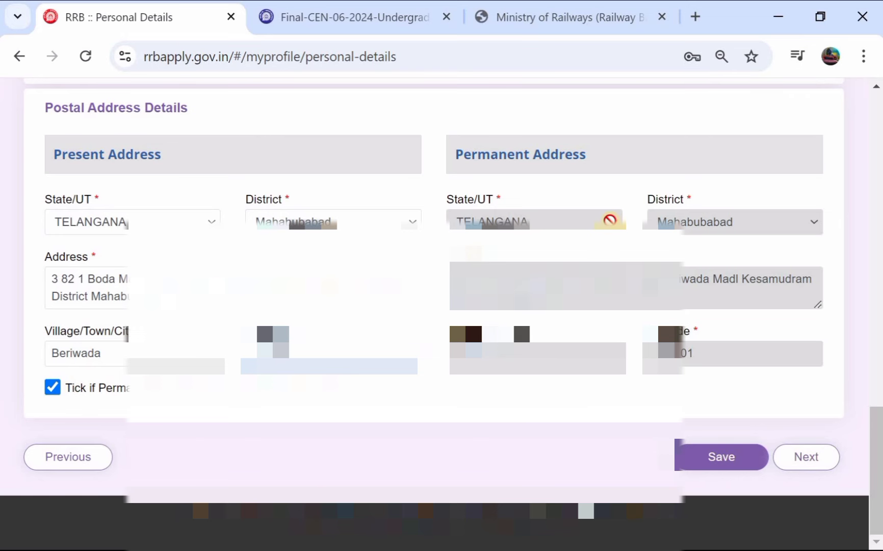
Step: Save the personal details and continue to the Other Details page
scroll(368, 220, "up", 5)
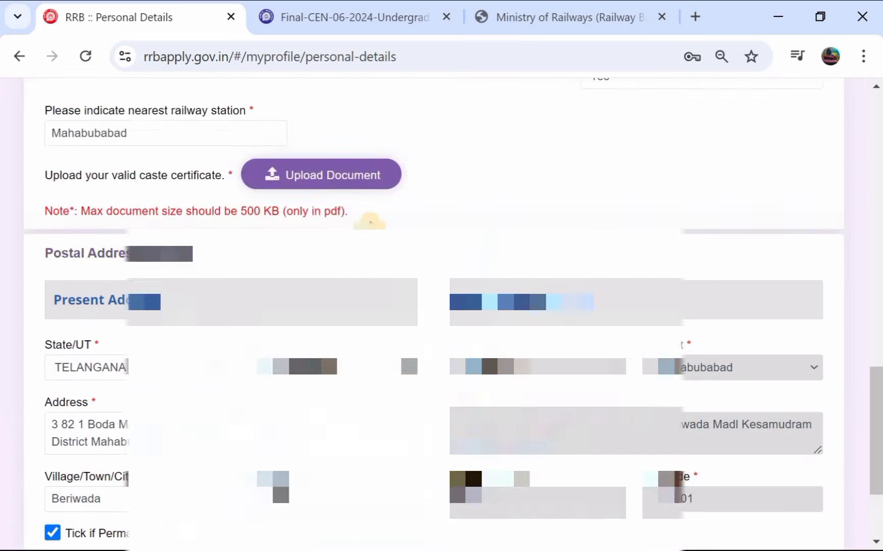
scroll(368, 221, "down", 5)
left_click(721, 461)
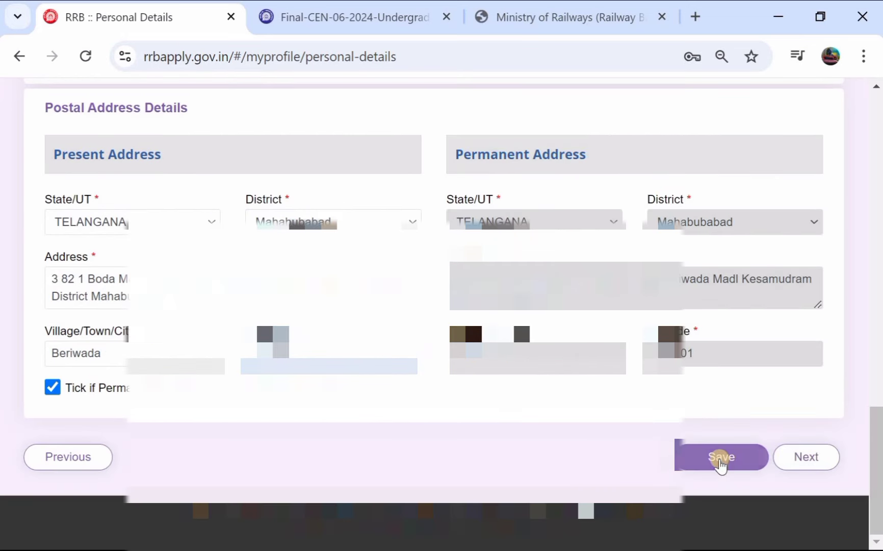
left_click(789, 457)
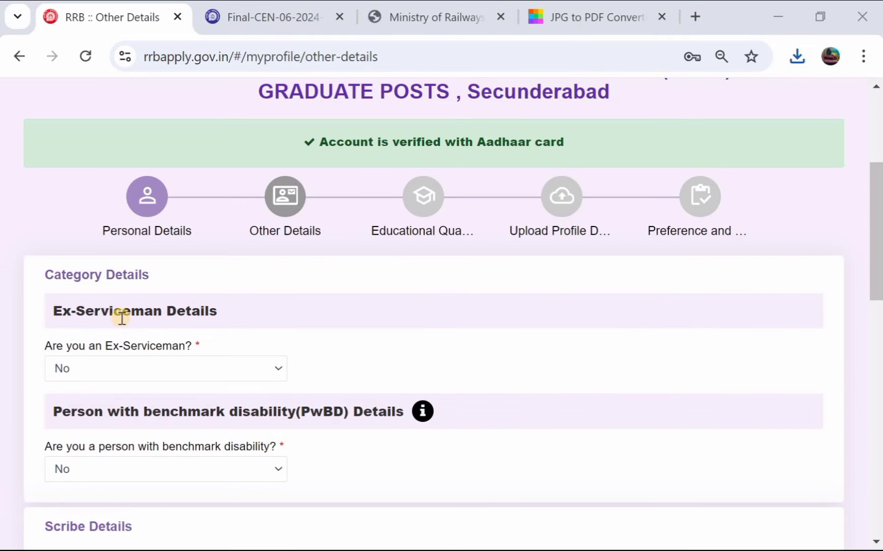
Step: Answer No to both the Ex-Serviceman and benchmark disability (PwBD) questions
scroll(123, 316, "down", 1)
left_click(118, 339)
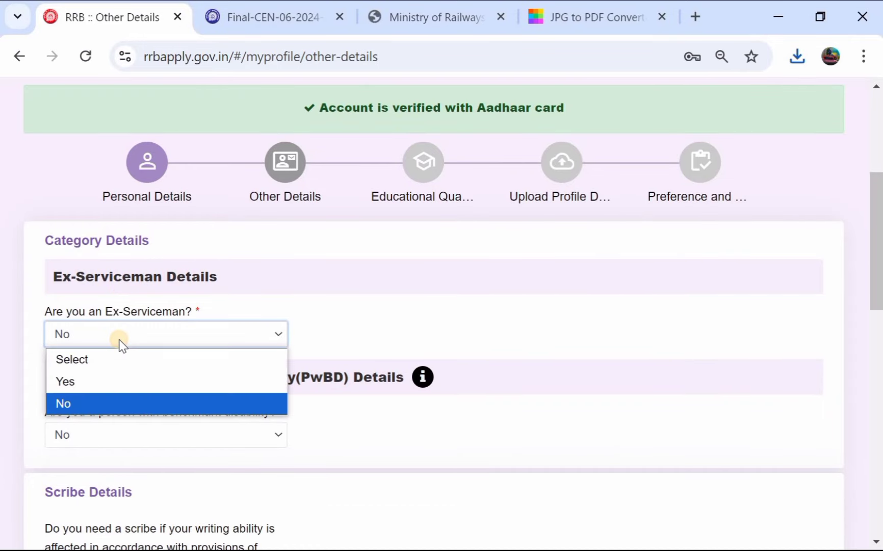
left_click(118, 401)
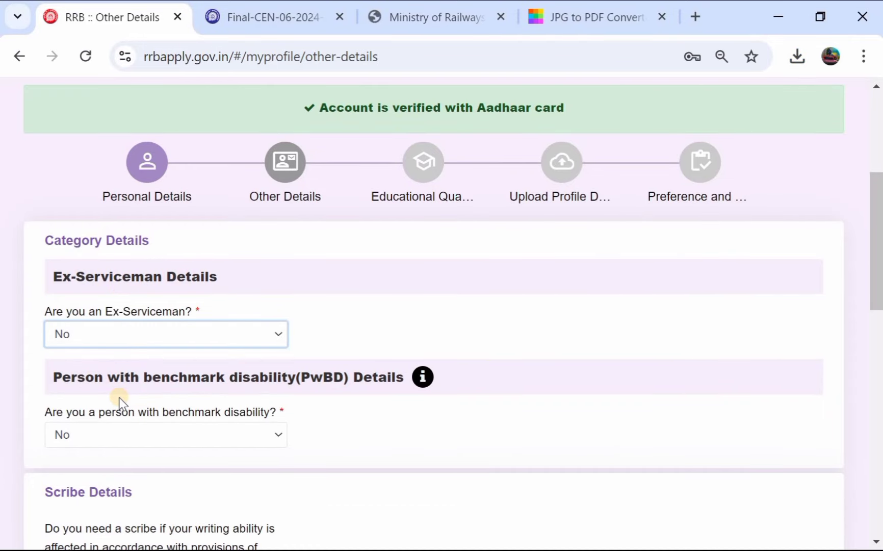
scroll(119, 397, "down", 2)
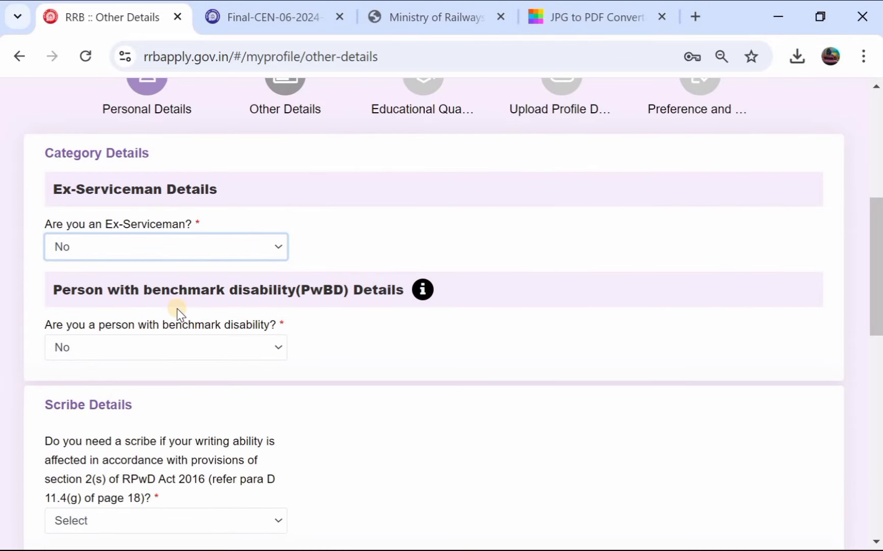
left_click(145, 343)
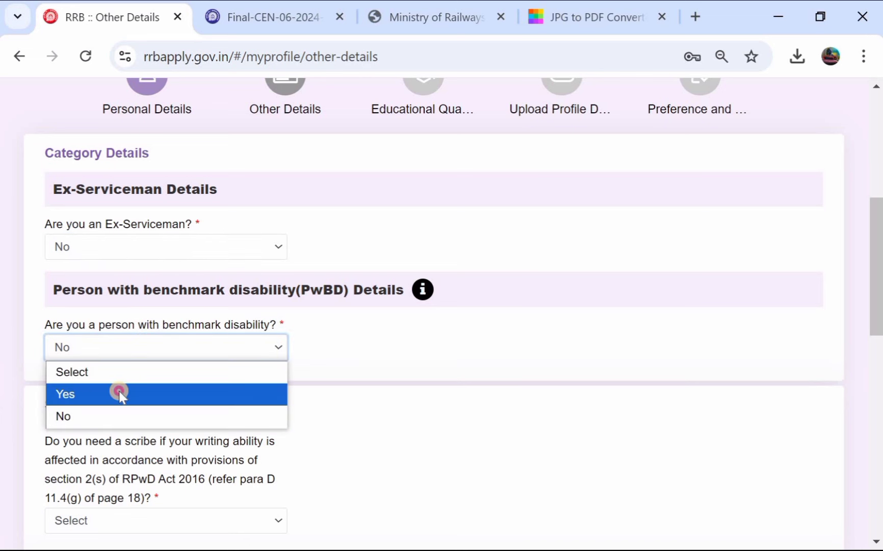
left_click(121, 395)
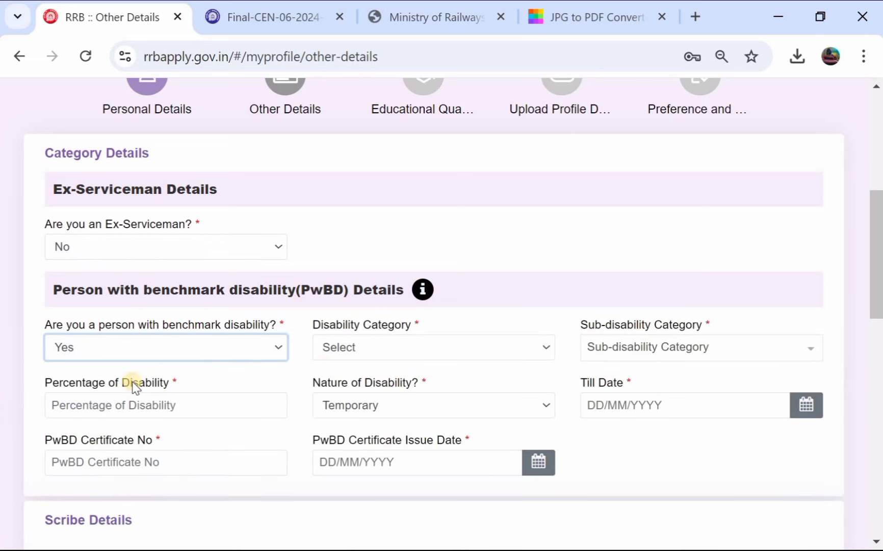
left_click(395, 345)
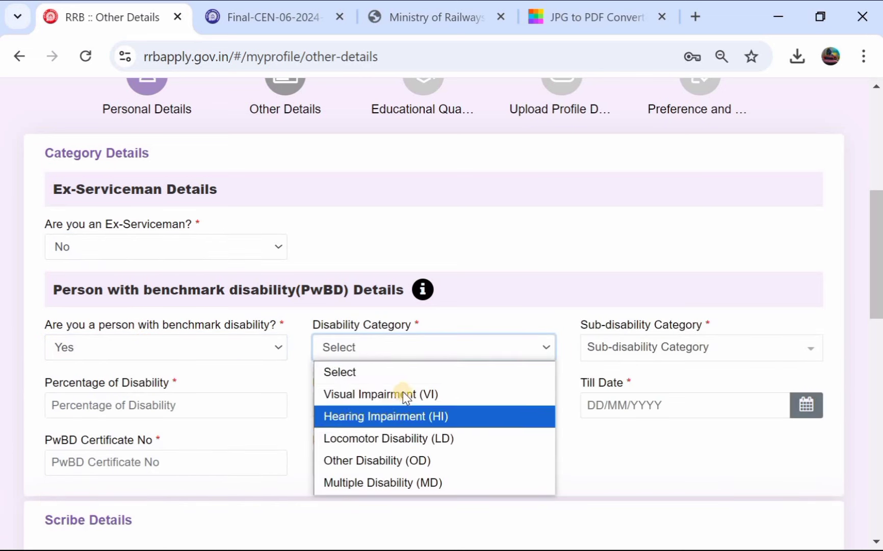
left_click(219, 343)
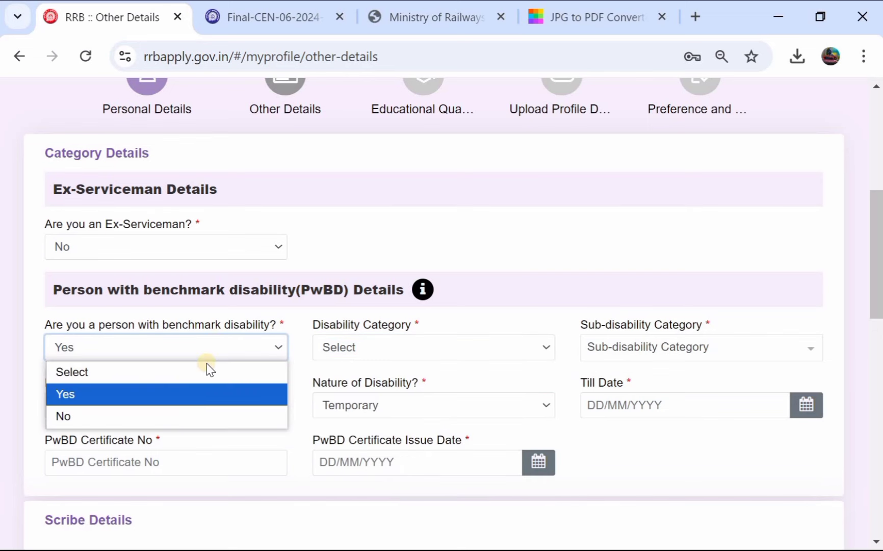
left_click(180, 410)
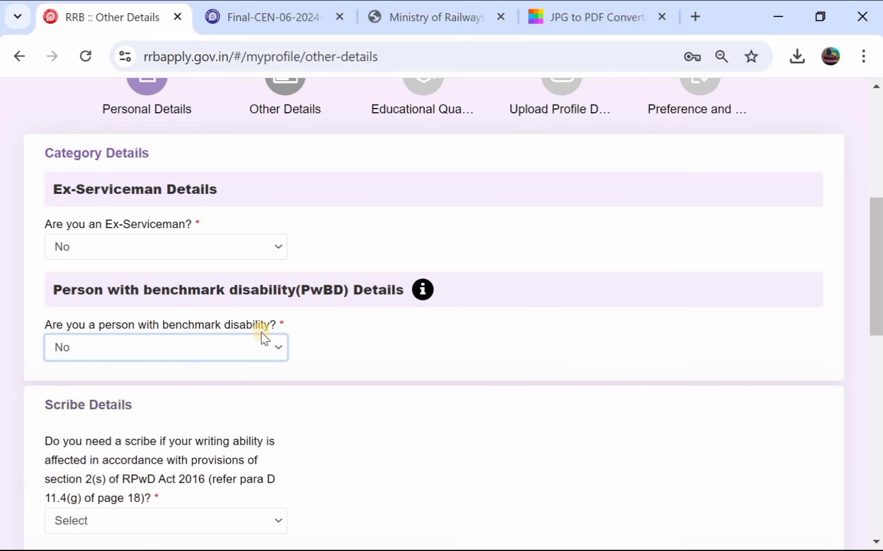
Step: Answer No to the scribe question
scroll(265, 331, "down", 1)
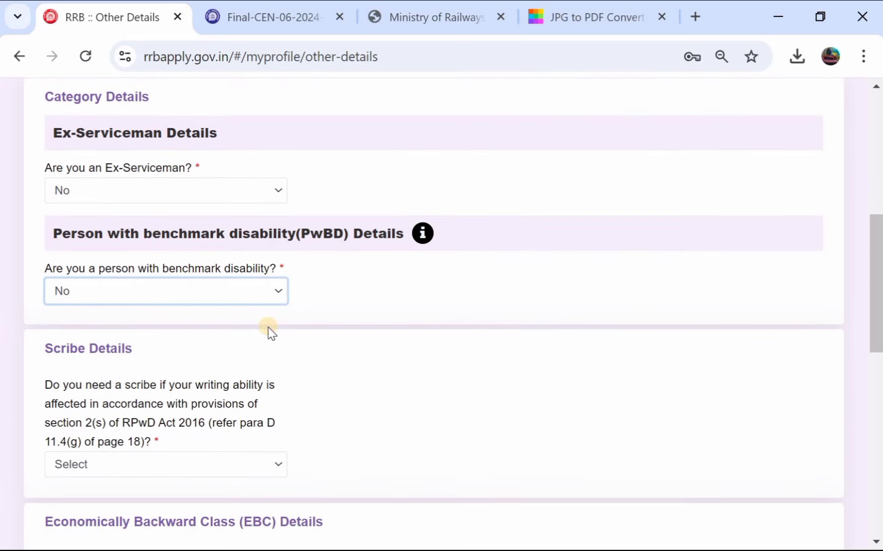
scroll(271, 330, "down", 1)
scroll(118, 329, "down", 1)
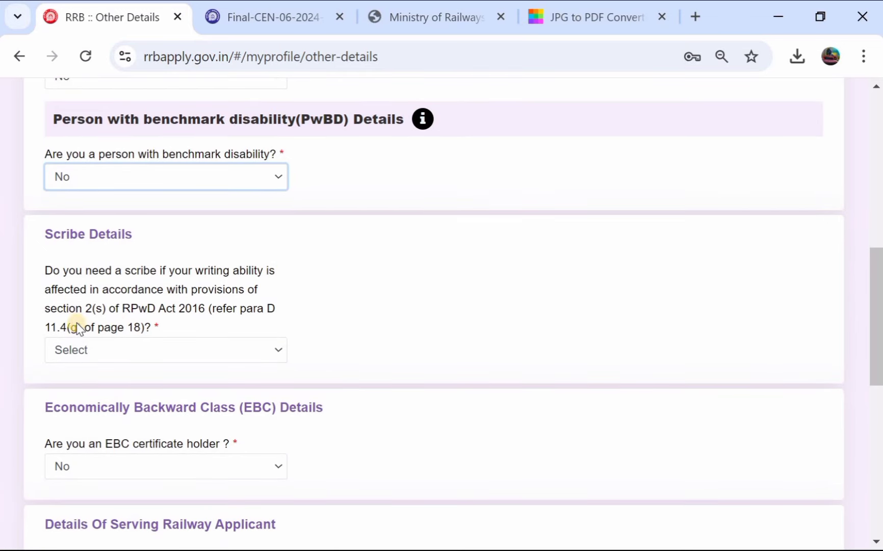
left_click(133, 349)
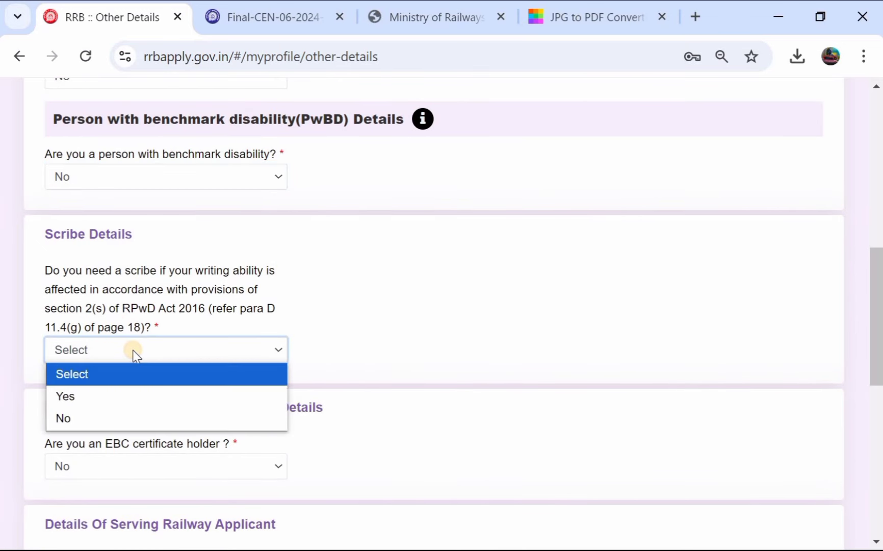
left_click(109, 422)
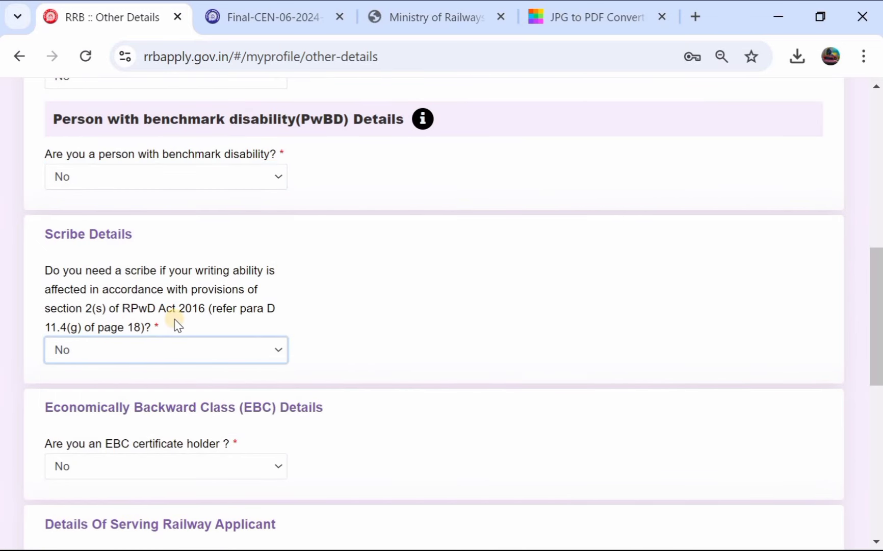
scroll(174, 319, "down", 2)
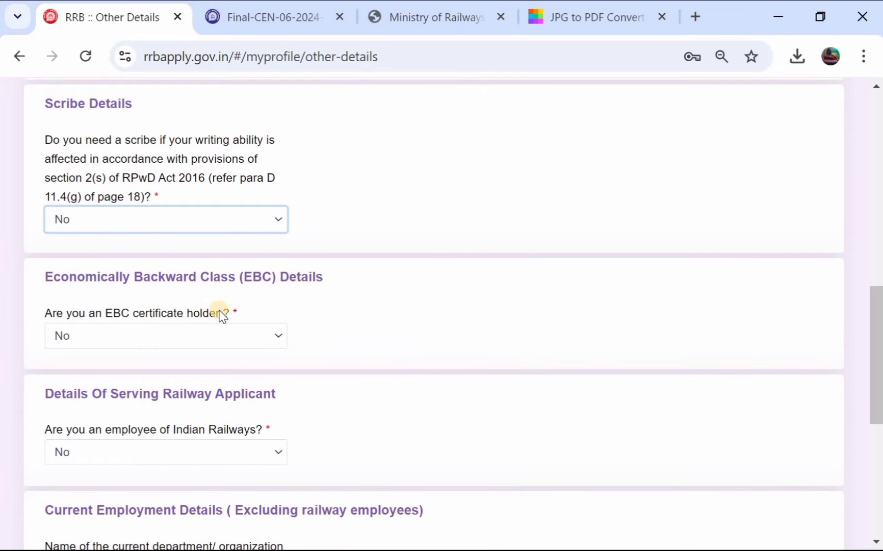
left_click(135, 335)
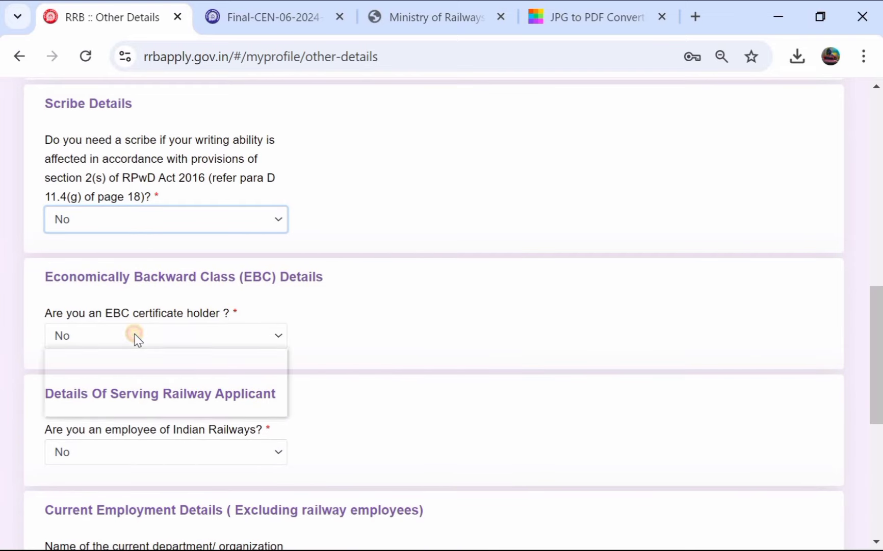
left_click(122, 382)
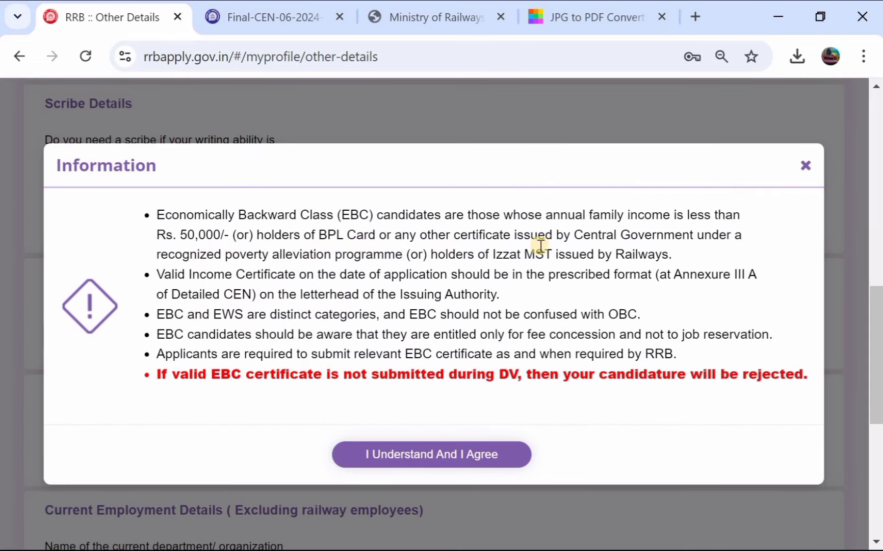
left_click(408, 451)
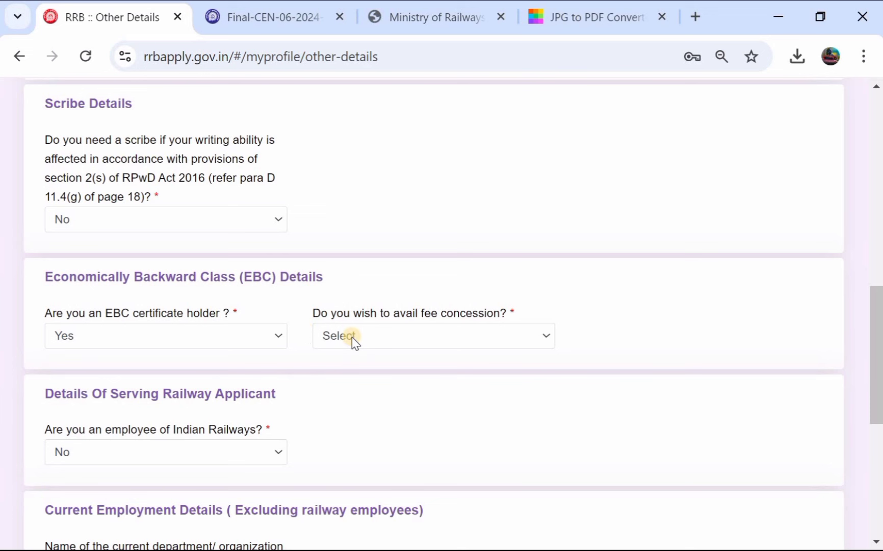
left_click(355, 337)
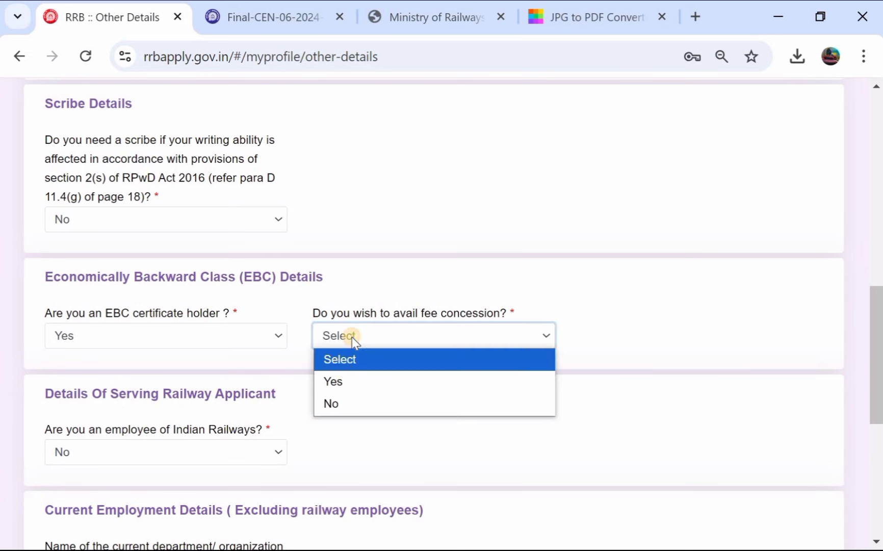
left_click(341, 380)
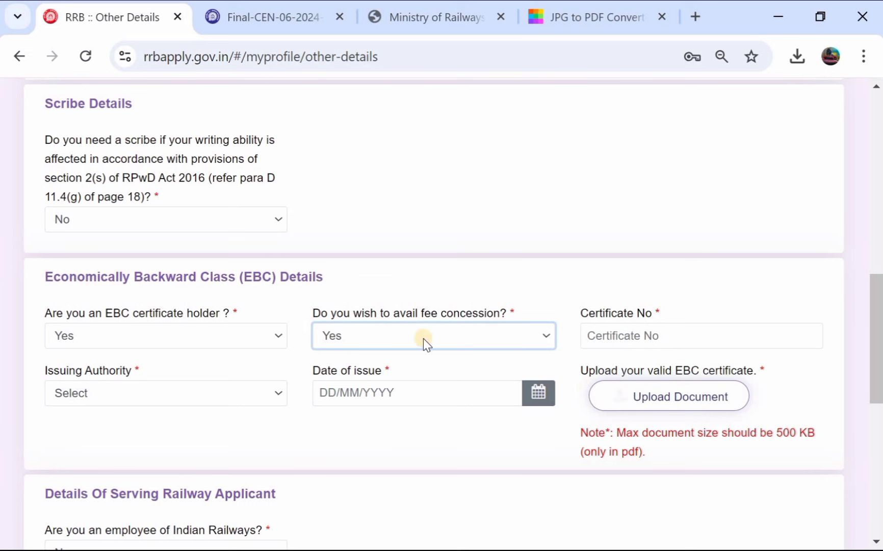
left_click(383, 336)
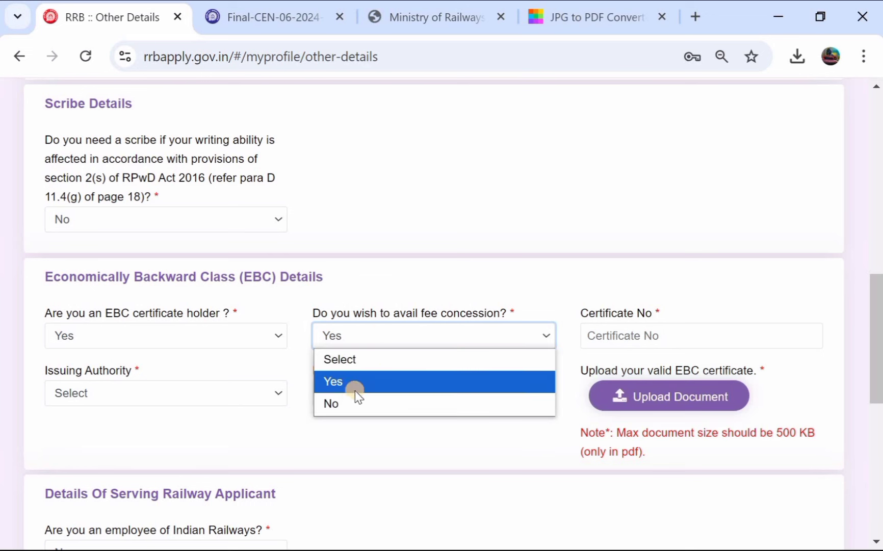
left_click(351, 403)
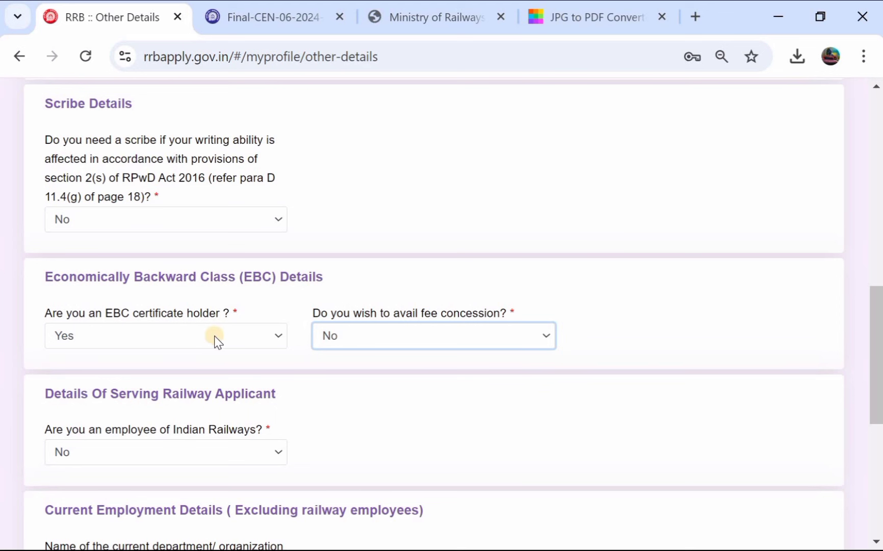
left_click(246, 336)
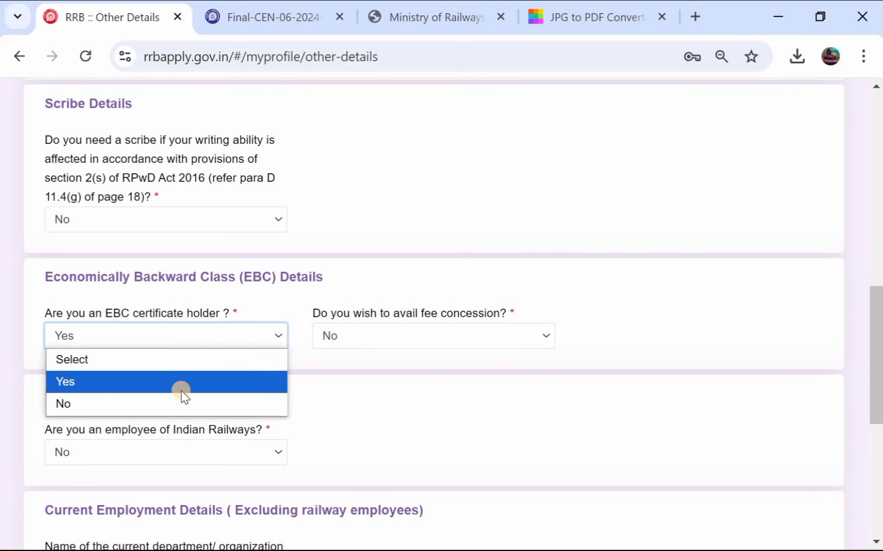
left_click(176, 400)
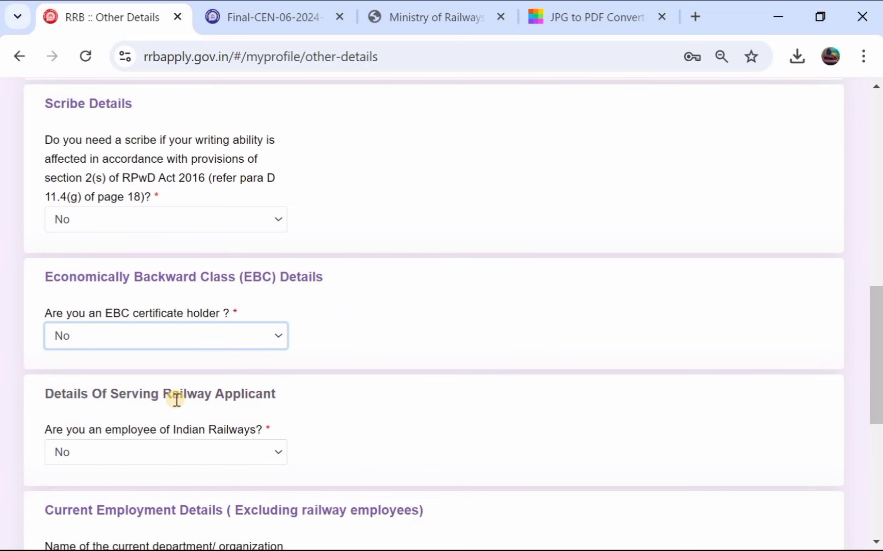
scroll(280, 322, "down", 3)
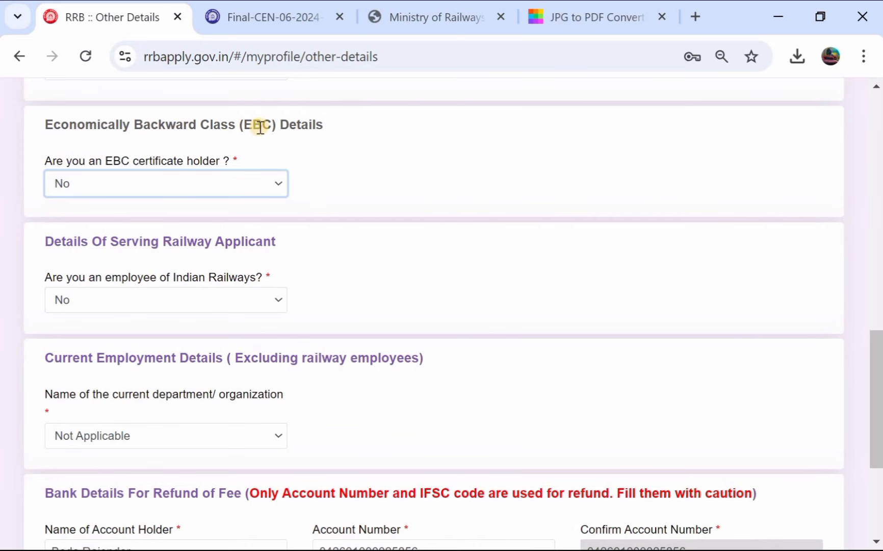
left_click(240, 182)
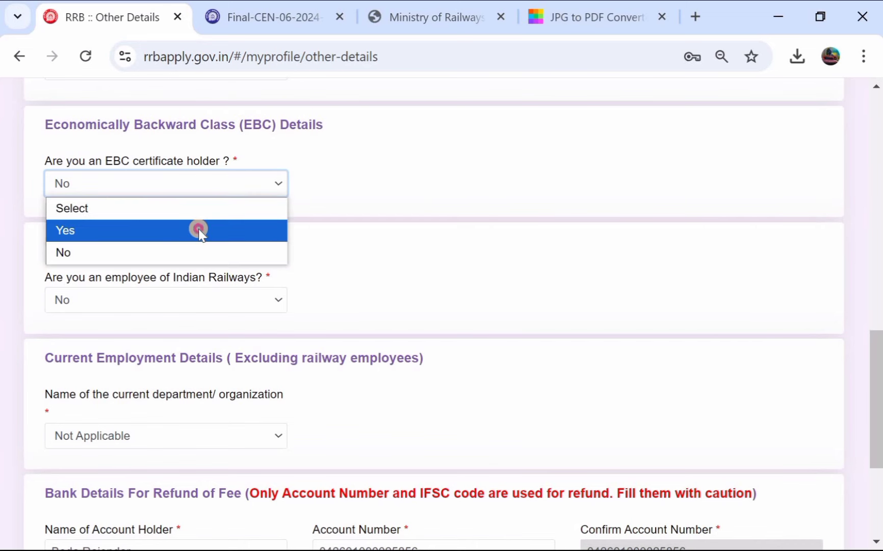
left_click(197, 229)
left_click(402, 462)
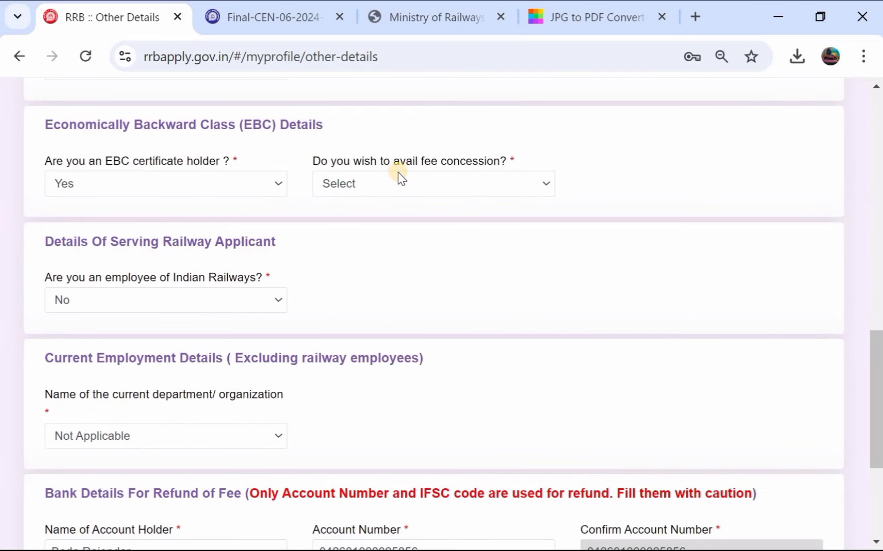
left_click(421, 186)
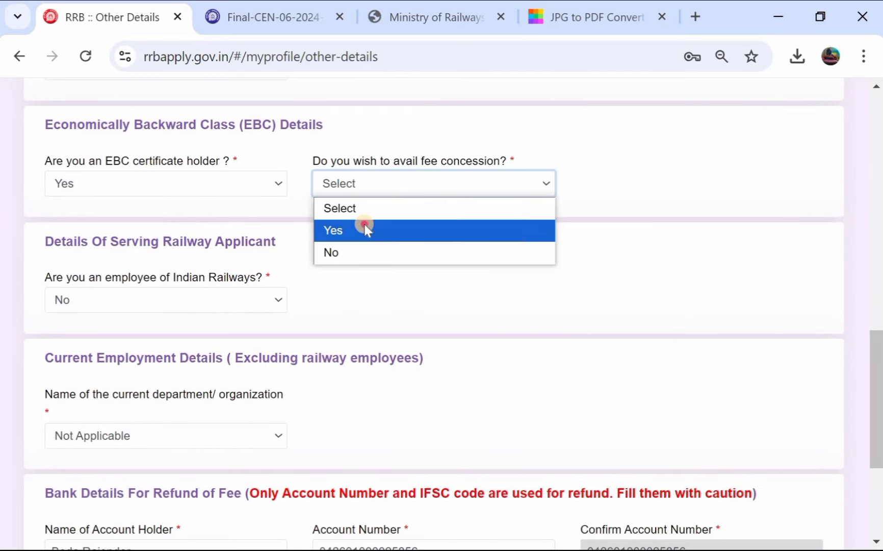
left_click(363, 227)
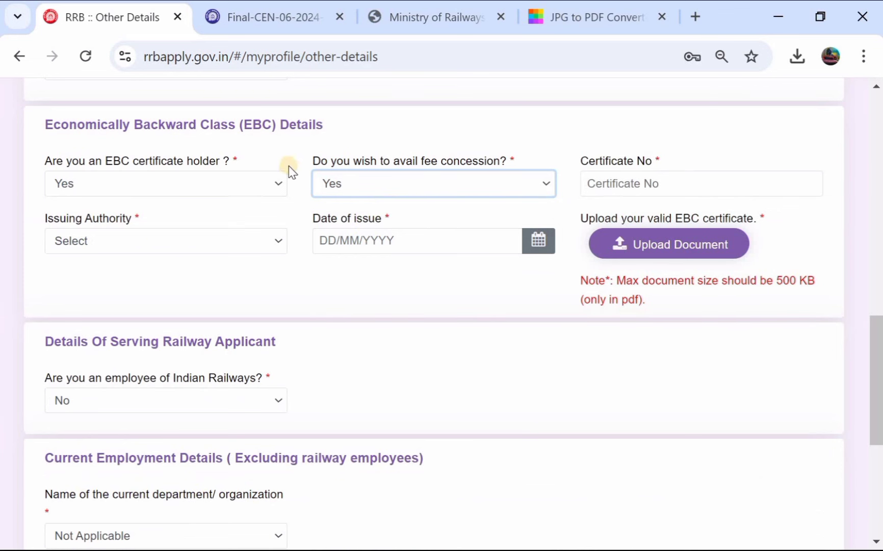
left_click(343, 183)
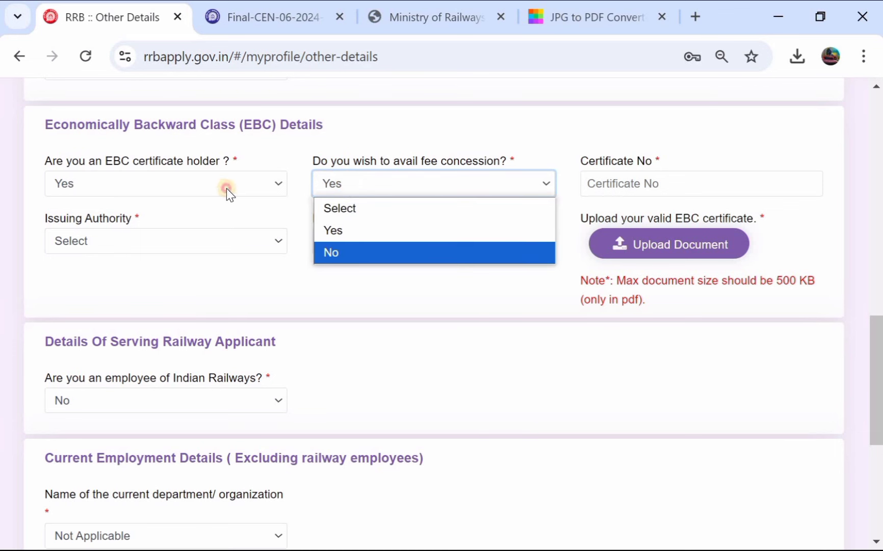
left_click(147, 179)
left_click(132, 242)
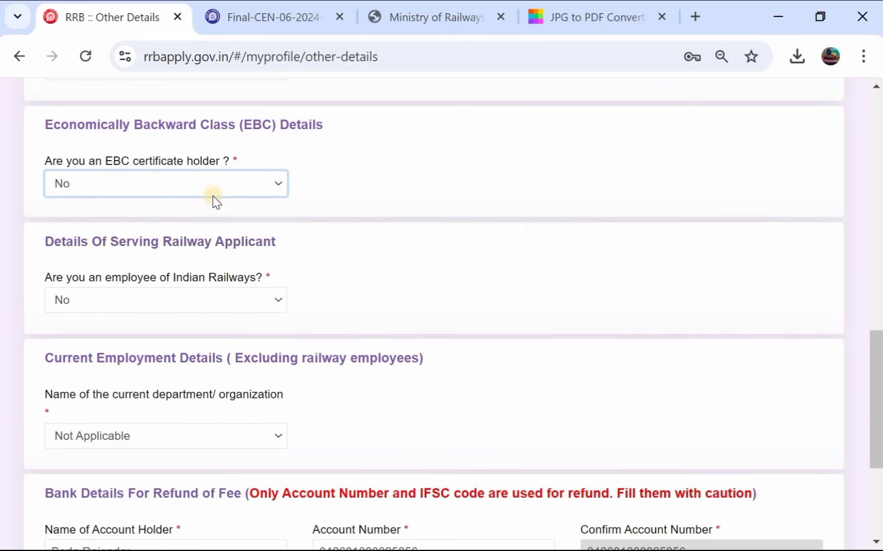
scroll(237, 192, "up", 3)
Step: Keep No for Indian Railways employee and Not Applicable as current organization
scroll(236, 191, "up", 4)
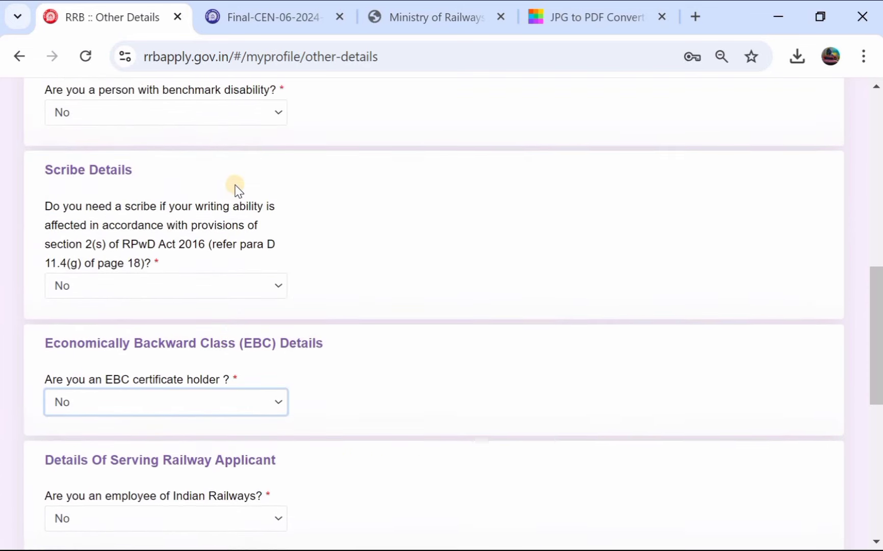
scroll(236, 191, "down", 3)
scroll(235, 189, "down", 5)
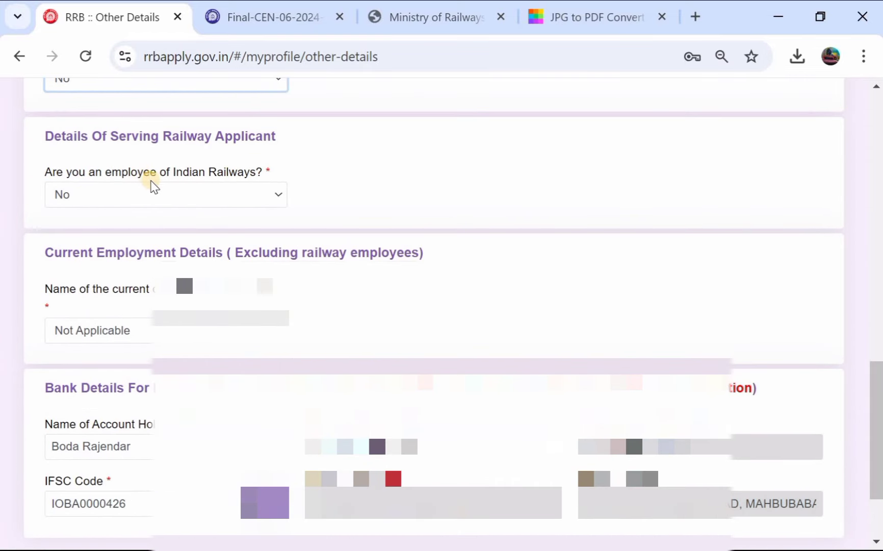
left_click(168, 196)
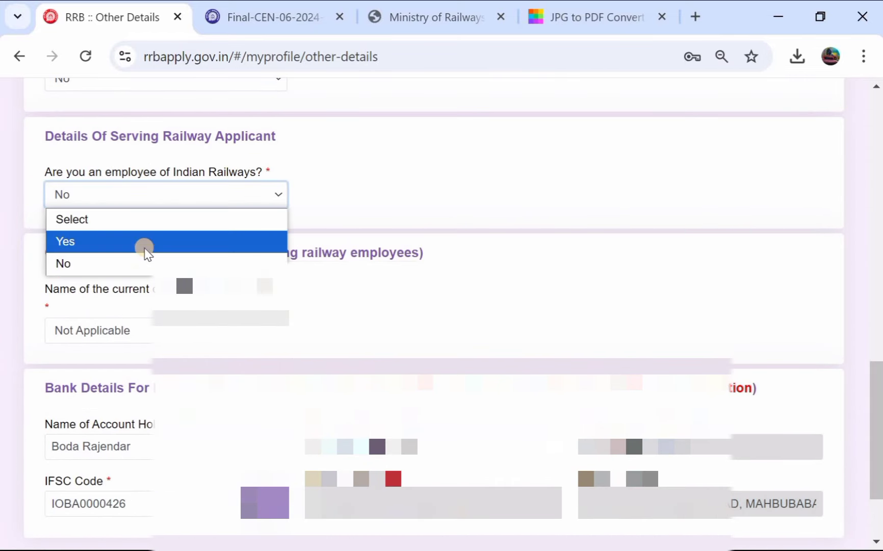
left_click(144, 257)
scroll(146, 261, "down", 1)
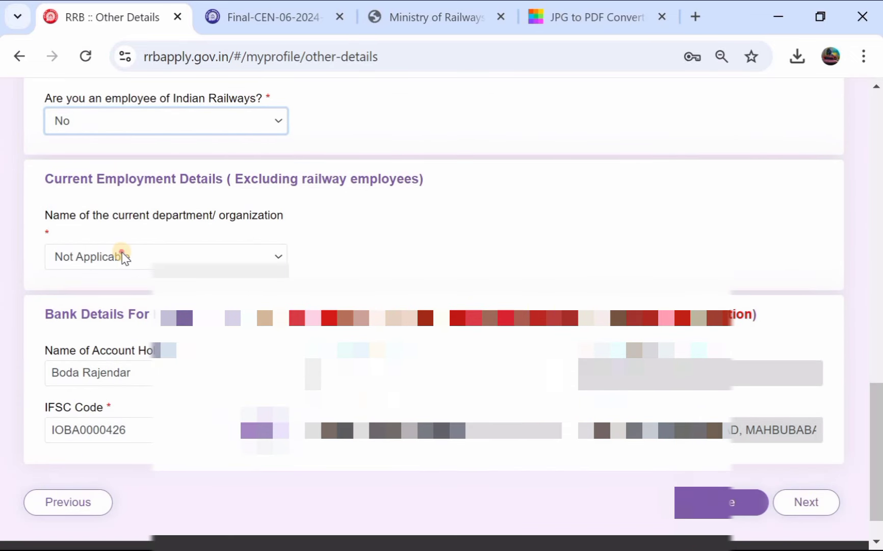
left_click(122, 257)
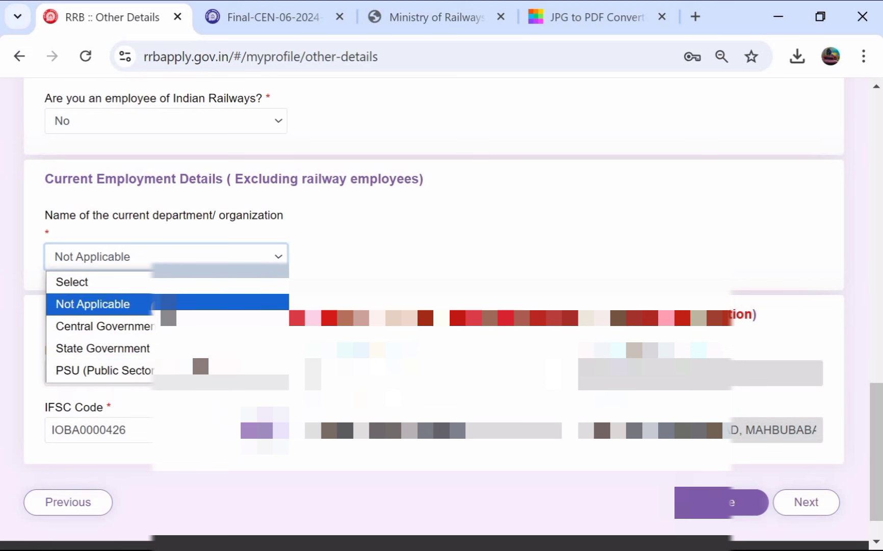
left_click(163, 304)
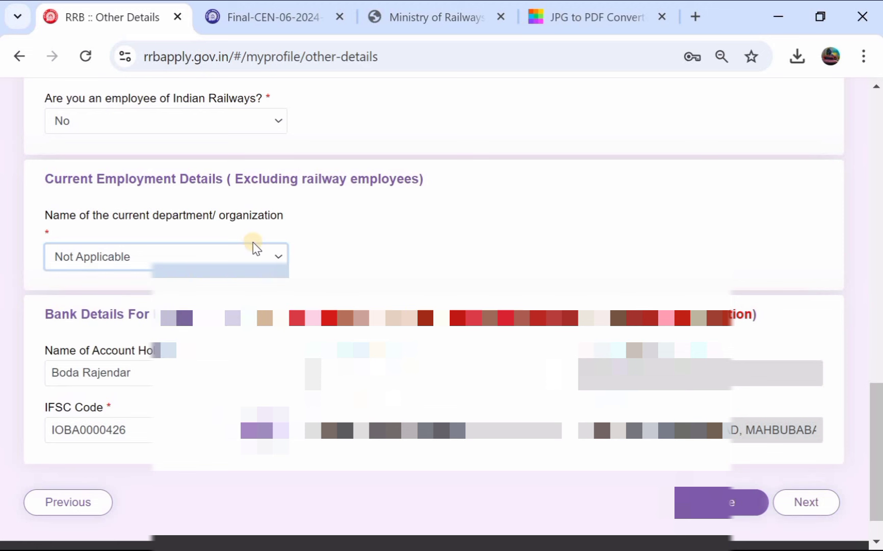
Step: Save the Other Details and continue to Educational Qualification
scroll(239, 253, "down", 1)
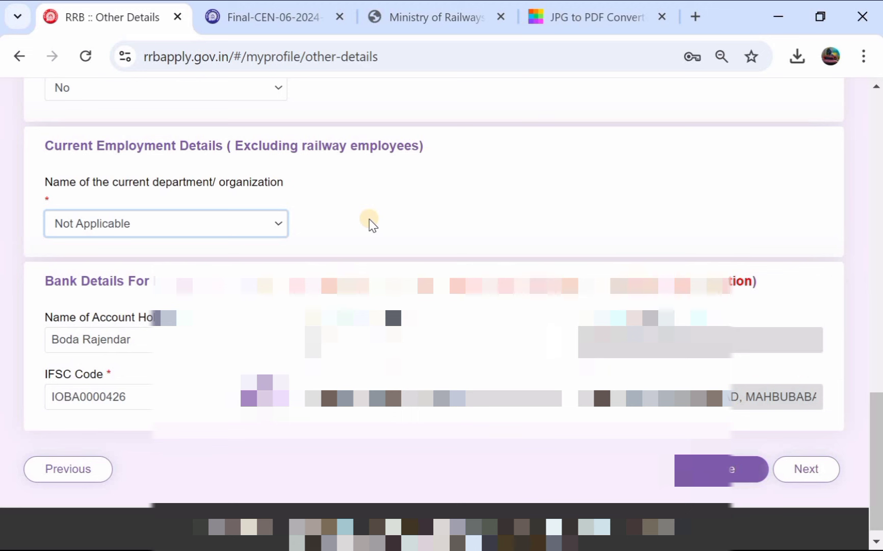
scroll(370, 223, "up", 1)
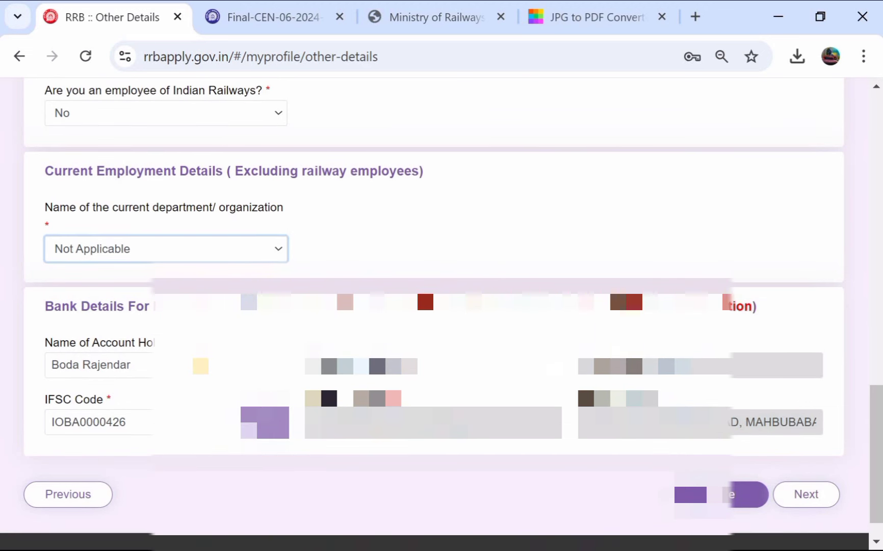
scroll(201, 366, "down", 1)
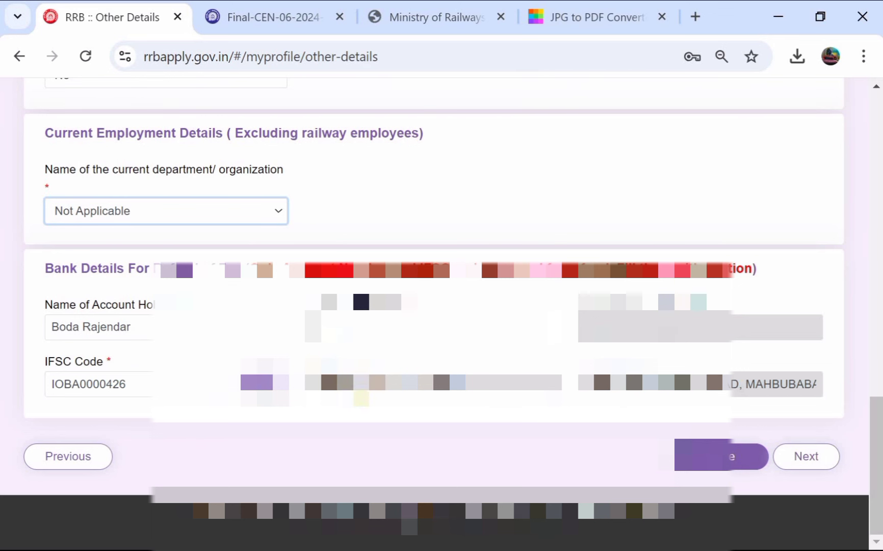
left_click(730, 450)
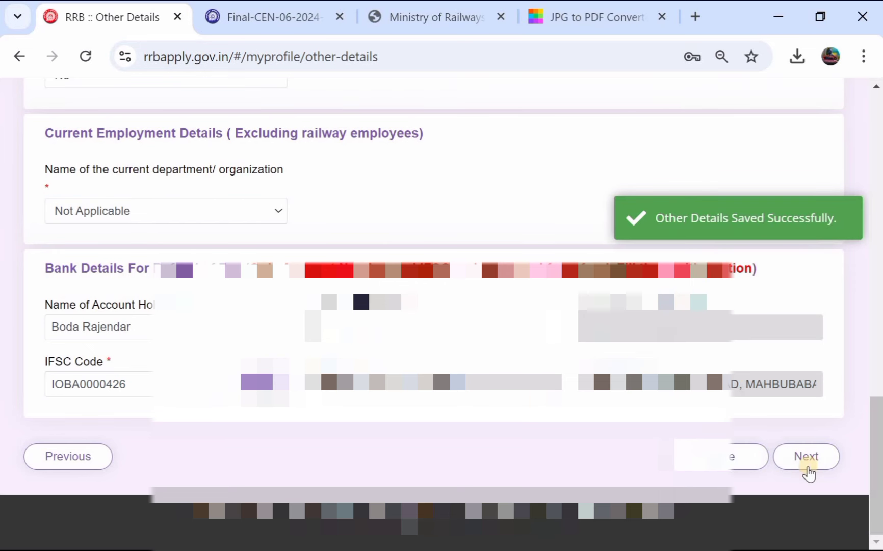
left_click(806, 456)
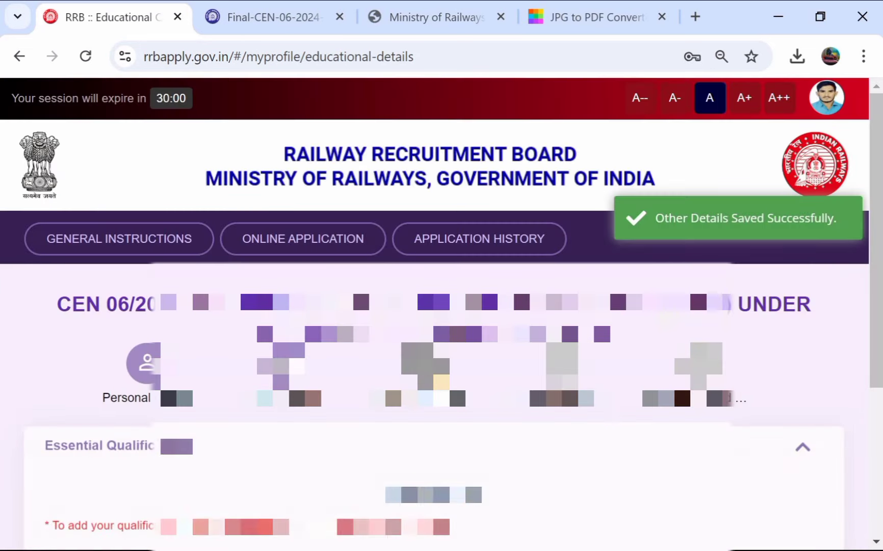
scroll(436, 385, "down", 3)
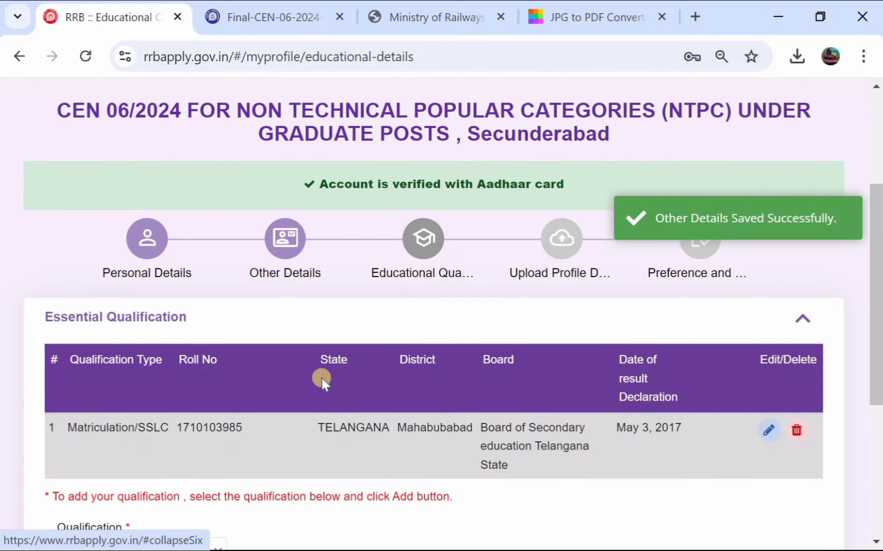
scroll(322, 378, "down", 3)
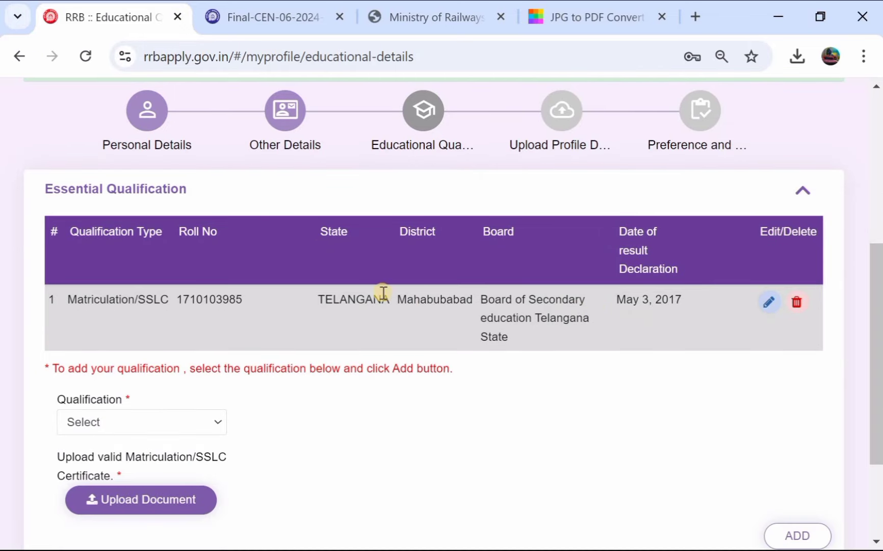
left_click(765, 301)
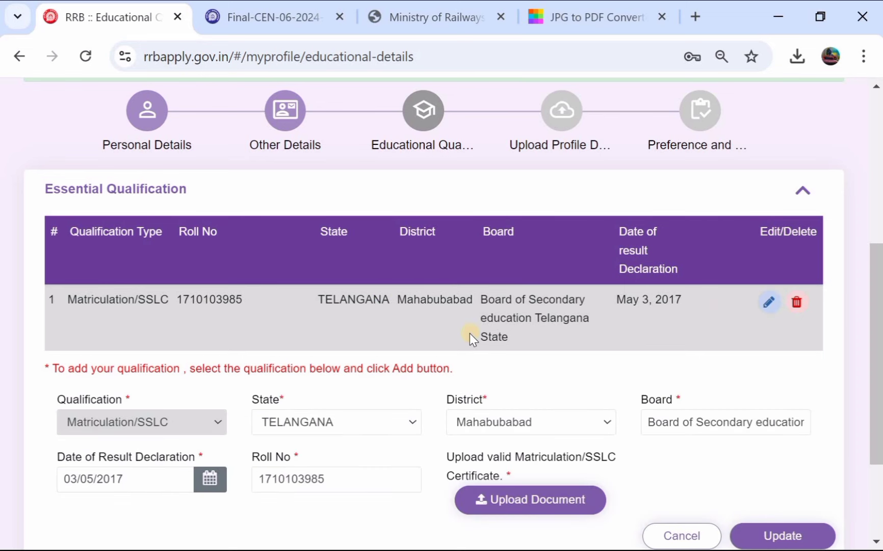
scroll(470, 334, "down", 3)
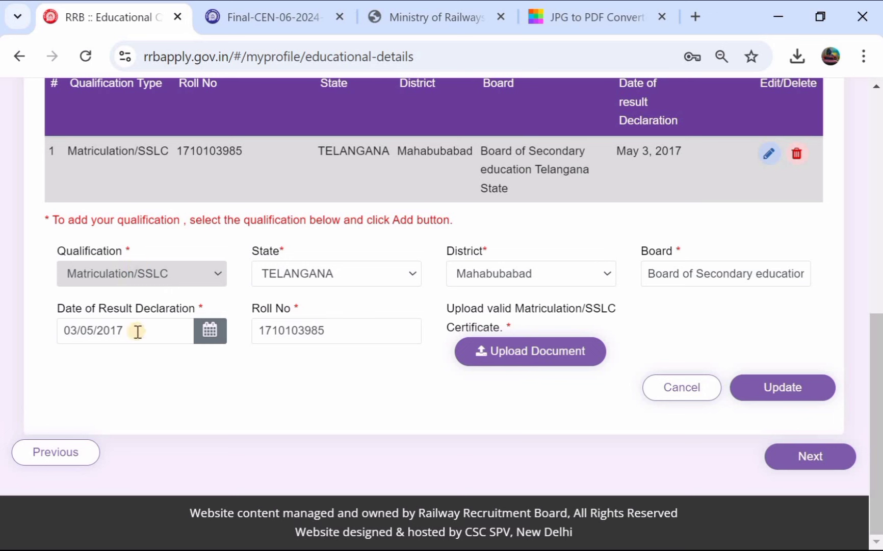
left_click(529, 368)
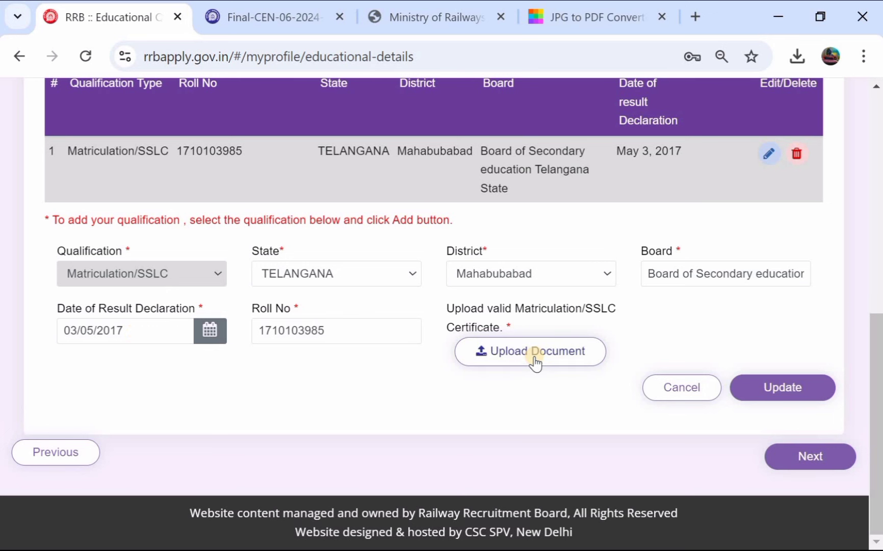
left_click(695, 401)
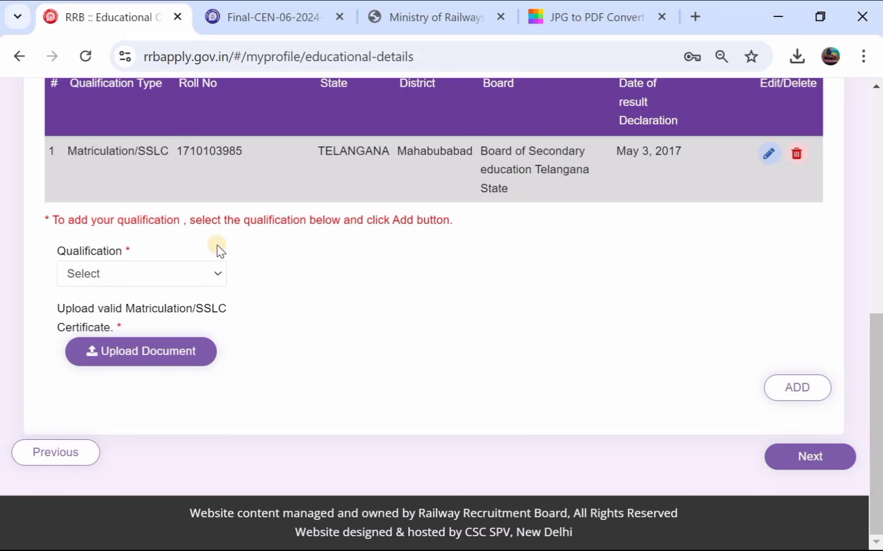
Step: Choose 12th (+2 Stage) as both the qualification and the discipline
scroll(293, 199, "up", 1)
scroll(295, 200, "down", 1)
left_click(160, 272)
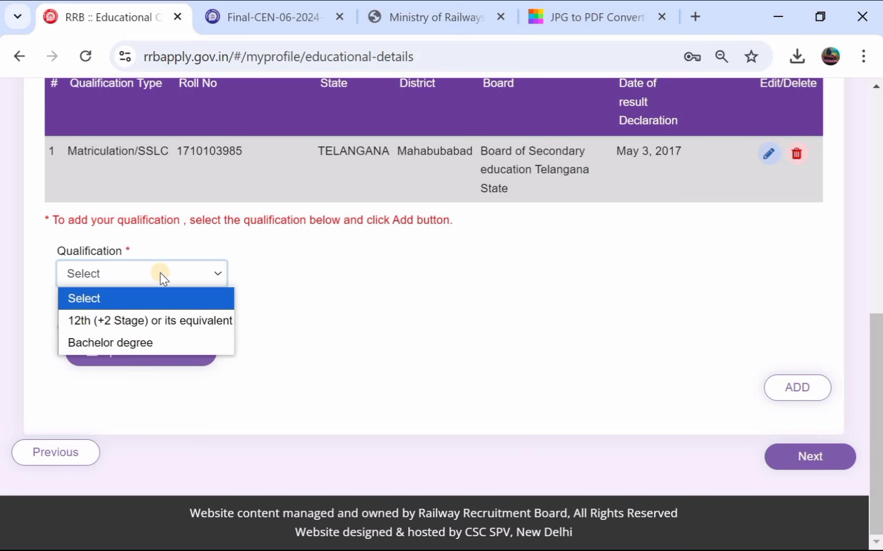
left_click(152, 322)
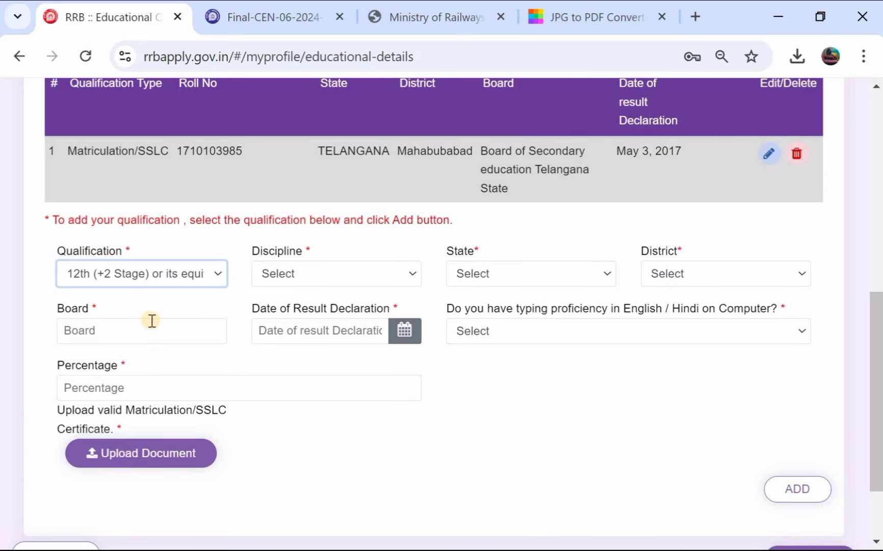
scroll(152, 321, "down", 1)
left_click(275, 258)
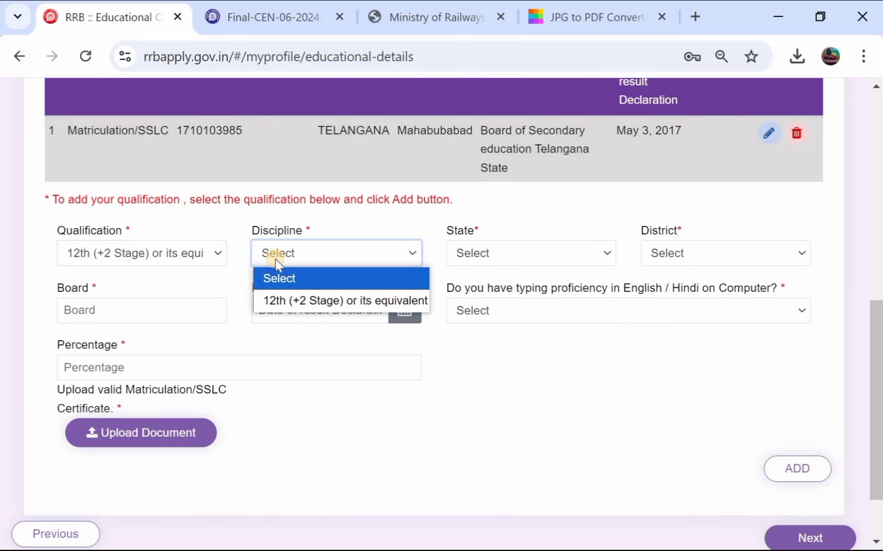
left_click(283, 300)
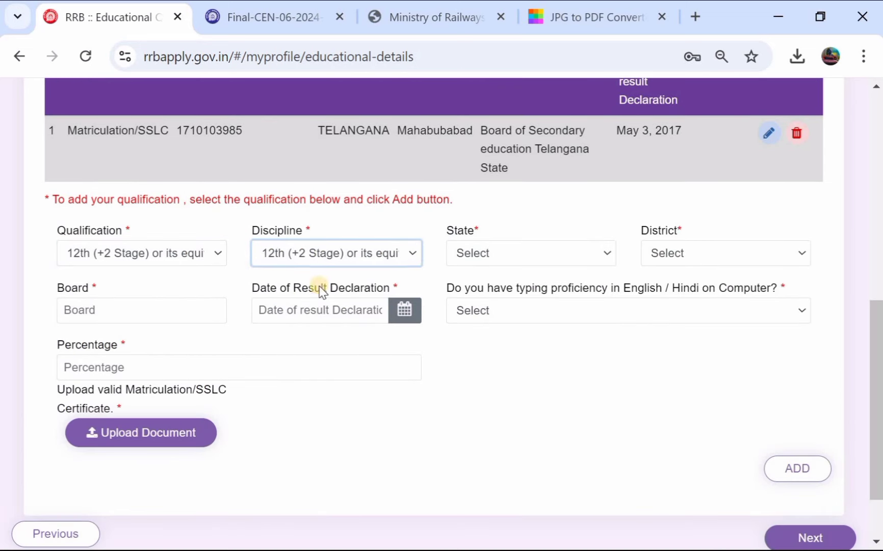
Step: Set state TELANGANA and district Mahabubabad, and leave the result date unset for now
left_click(508, 254)
scroll(507, 366, "down", 5)
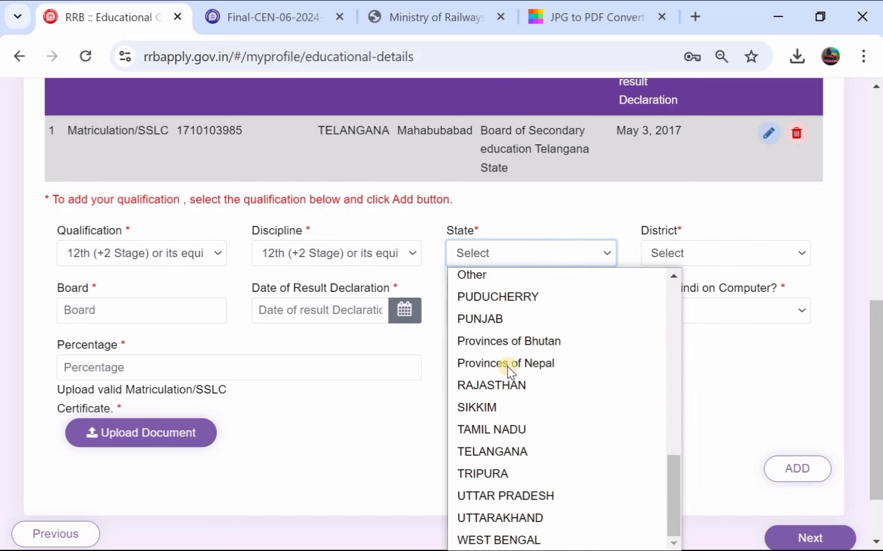
left_click(531, 451)
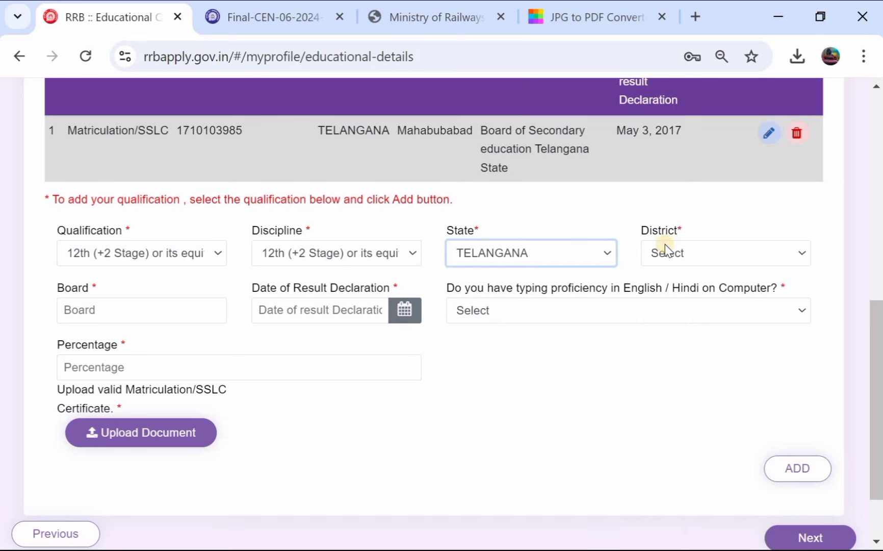
left_click(680, 254)
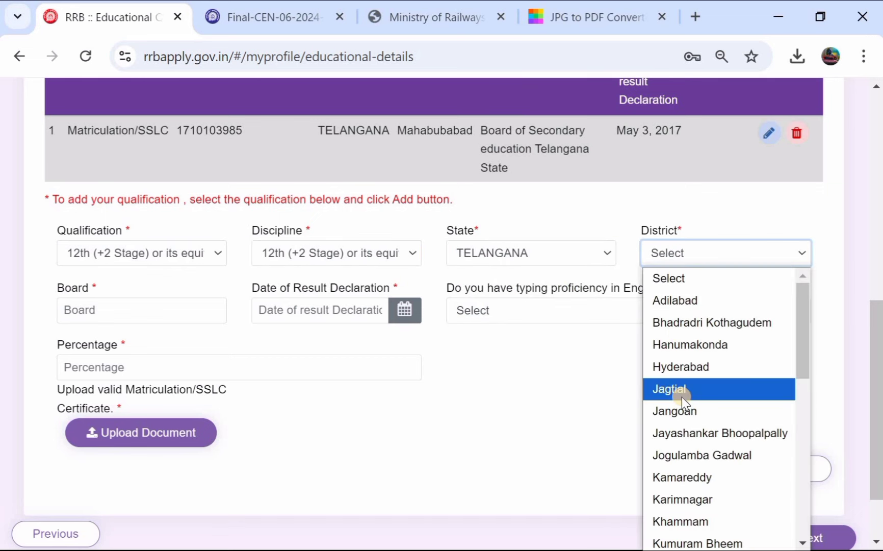
scroll(698, 467, "down", 1)
left_click(700, 502)
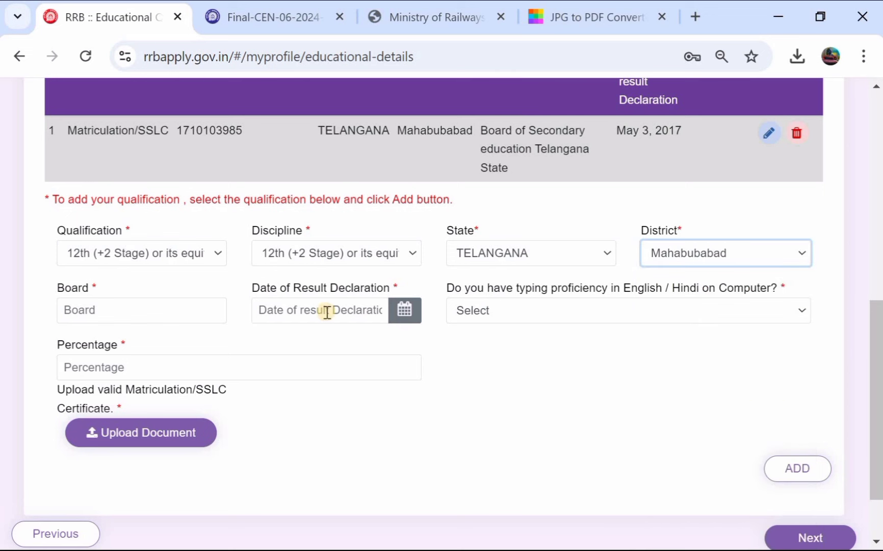
left_click(151, 314)
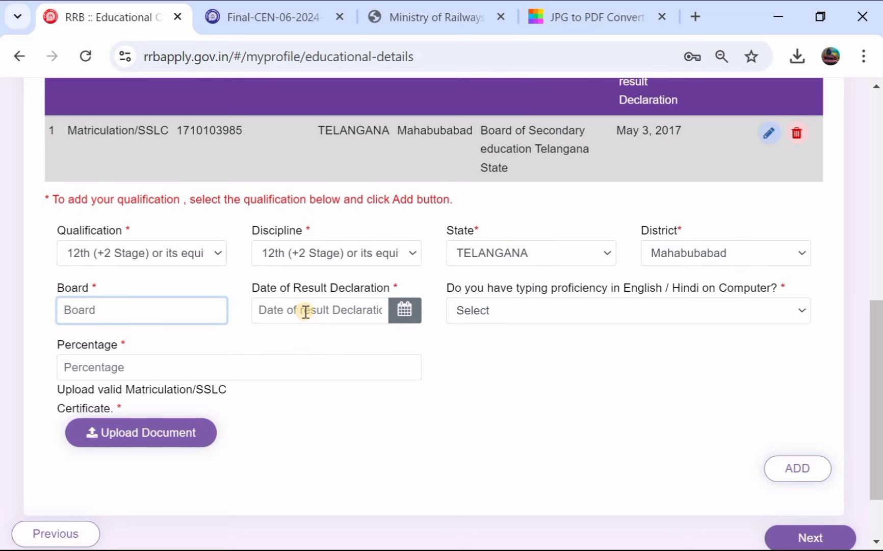
left_click(405, 310)
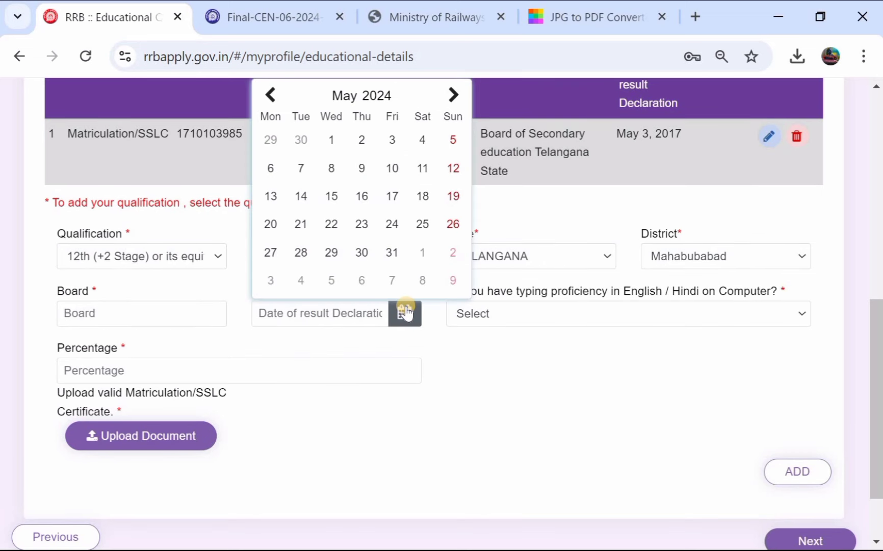
left_click(485, 394)
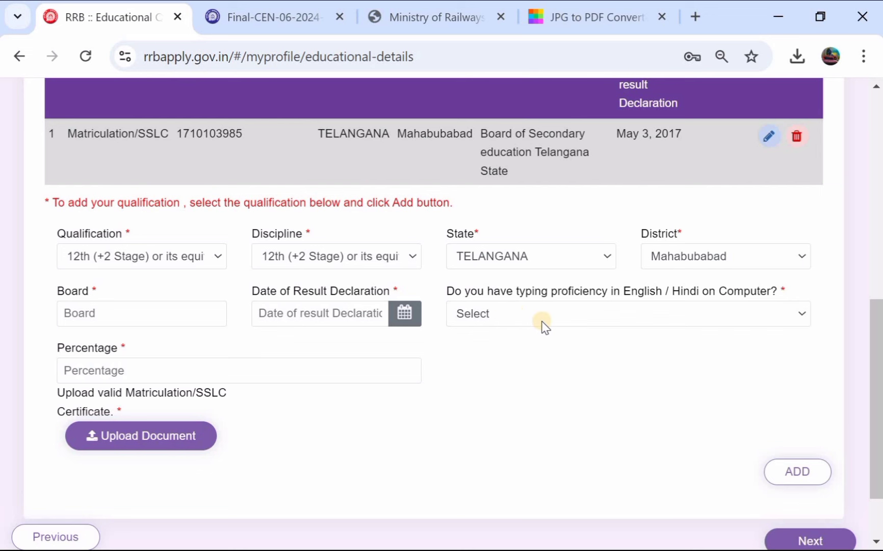
Step: Answer Yes to typing proficiency after acknowledging that it is mandatory
left_click(616, 312)
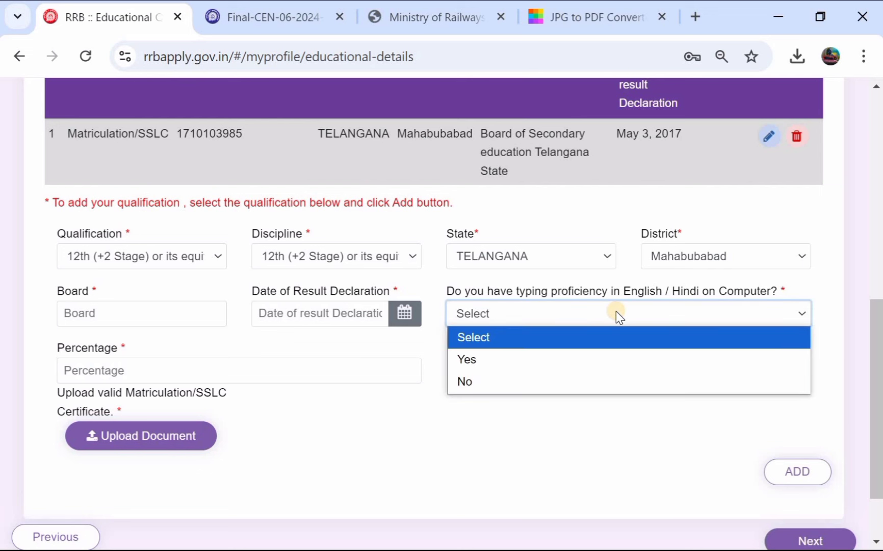
left_click(545, 357)
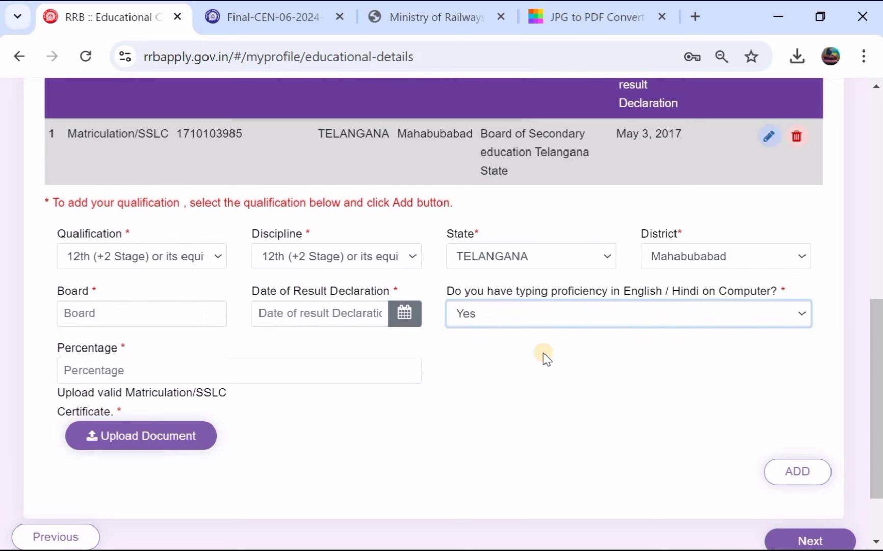
left_click(551, 321)
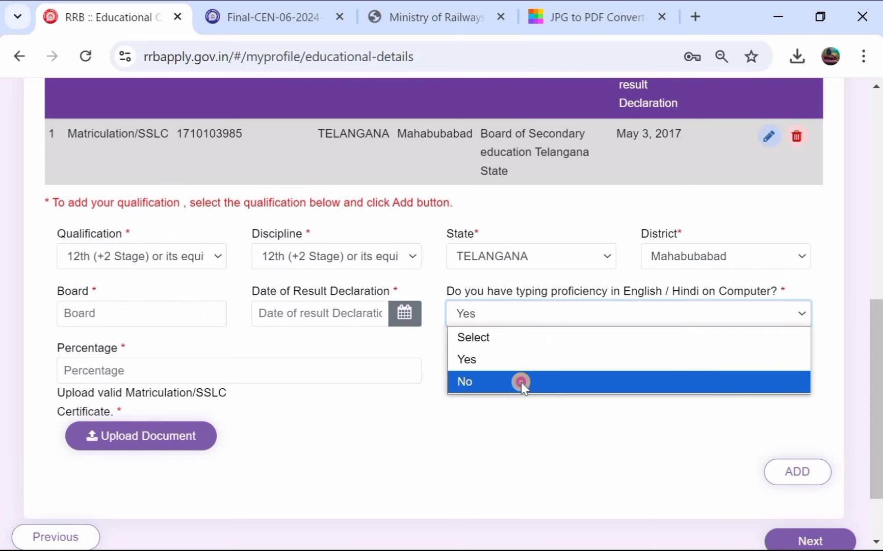
left_click(521, 382)
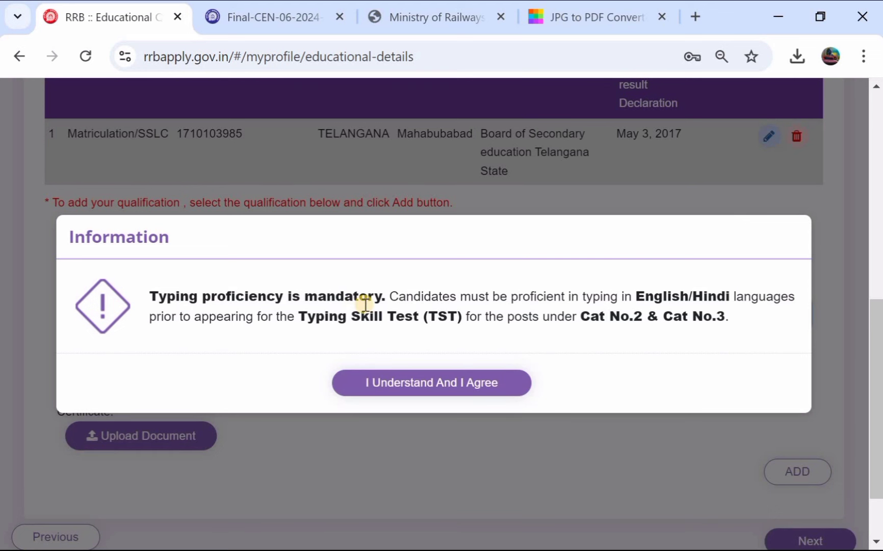
left_click(419, 385)
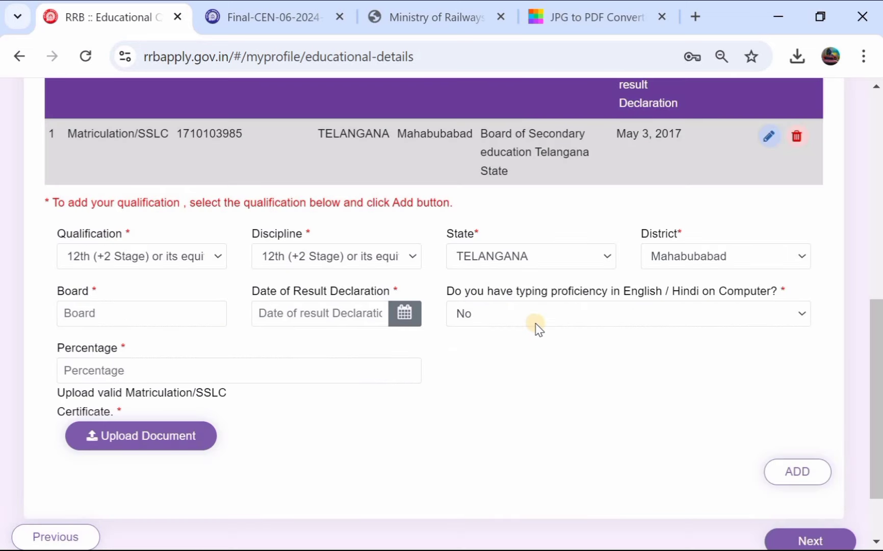
left_click(534, 324)
left_click(505, 360)
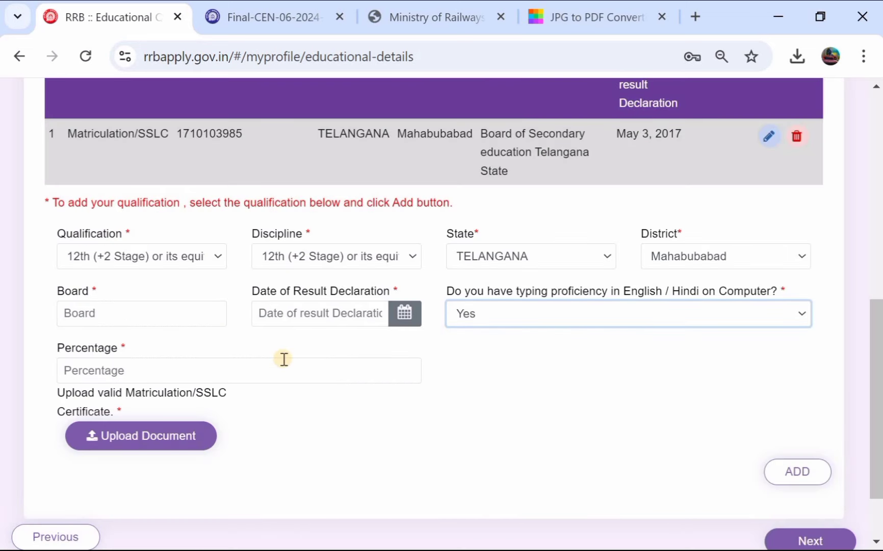
Step: Upload the qualification certificate, add the entry, and proceed to Upload Documents
scroll(284, 358, "down", 1)
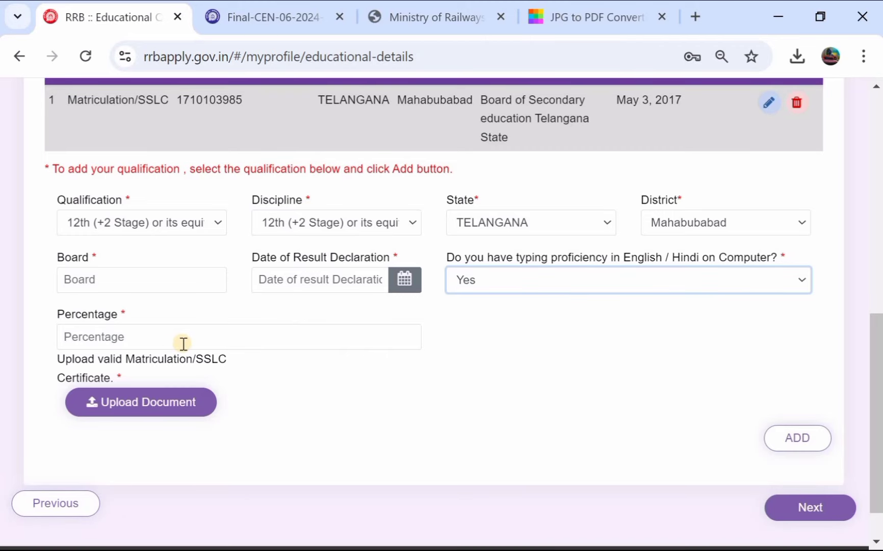
scroll(183, 343, "down", 1)
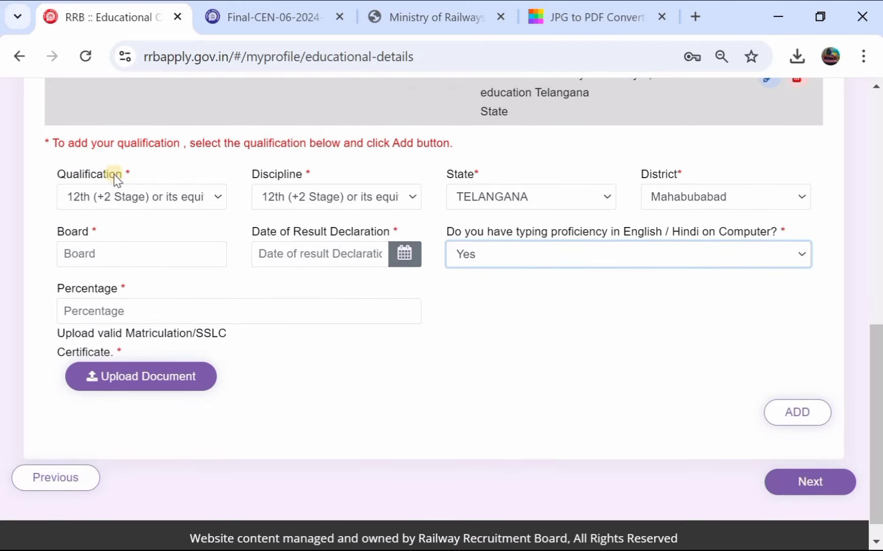
left_click(131, 378)
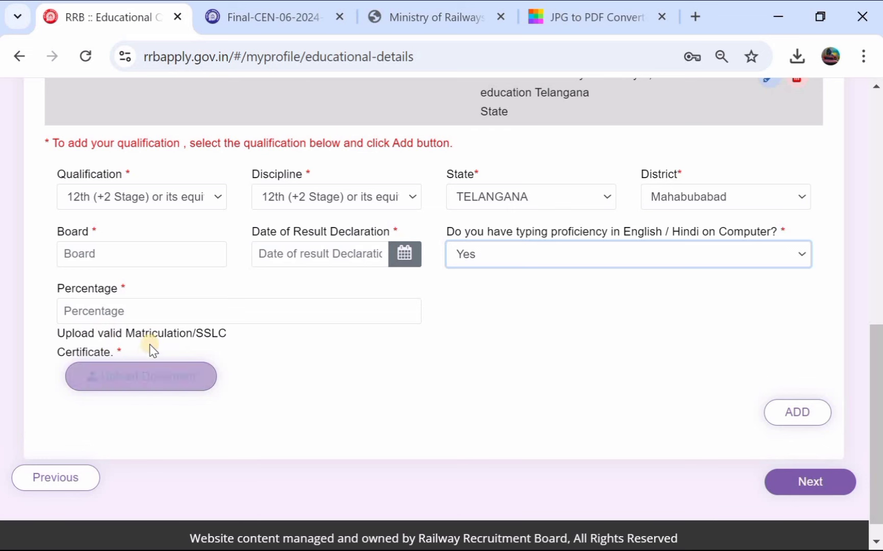
scroll(252, 306, "down", 1)
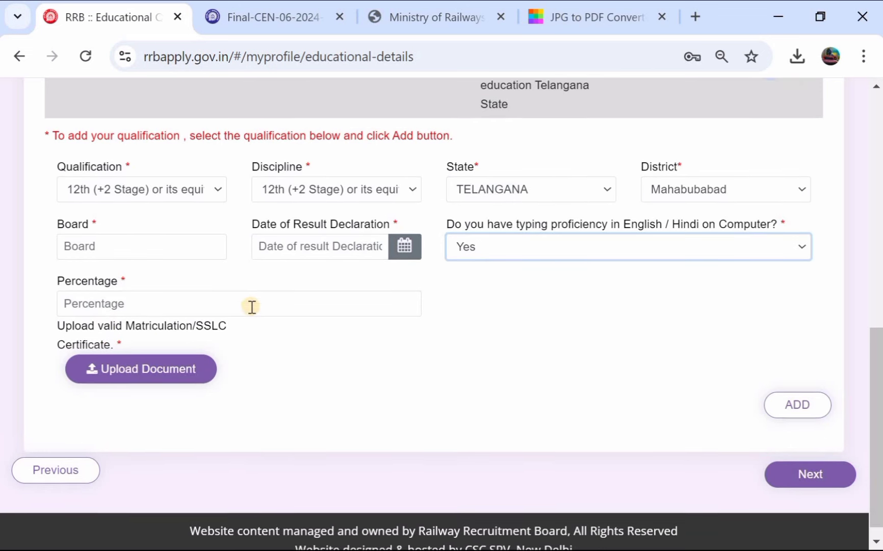
left_click(813, 392)
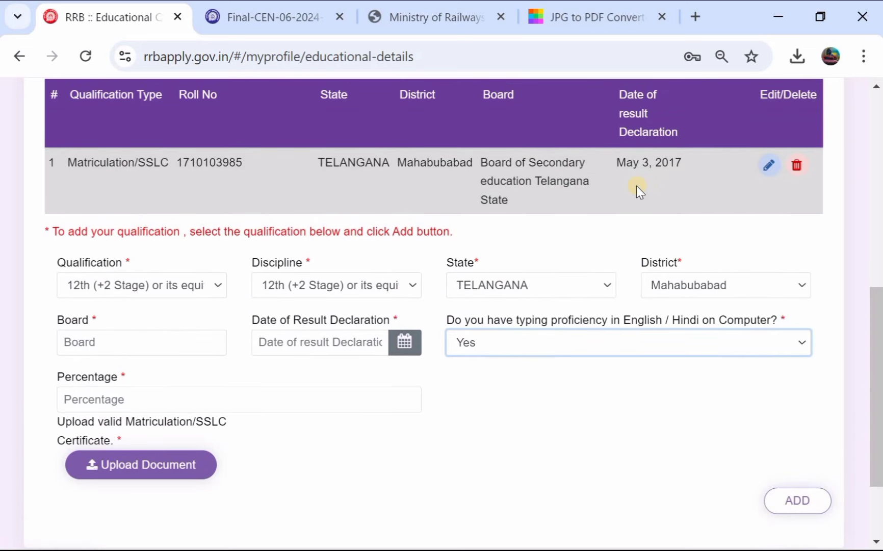
scroll(636, 186, "down", 3)
left_click(830, 462)
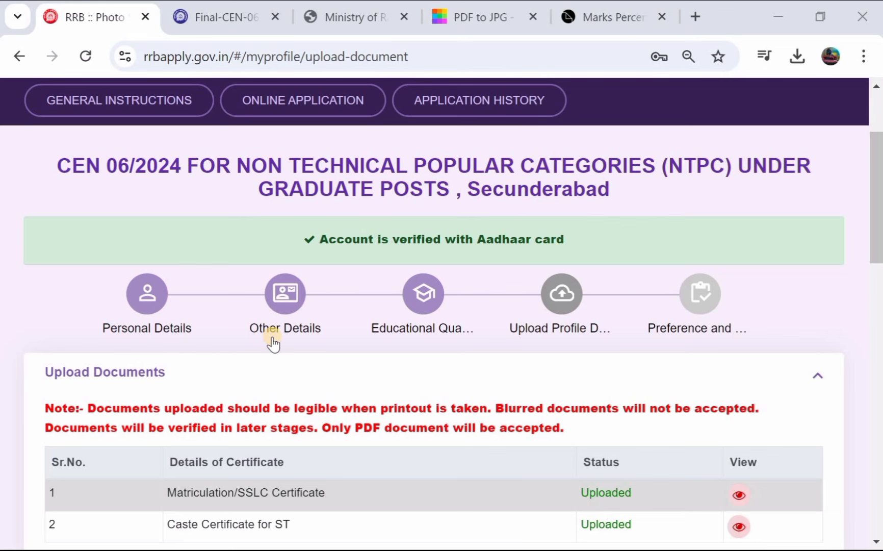
Step: Read the photo and signature upload specifications and bring up the sample rejectable photos
scroll(273, 344, "down", 2)
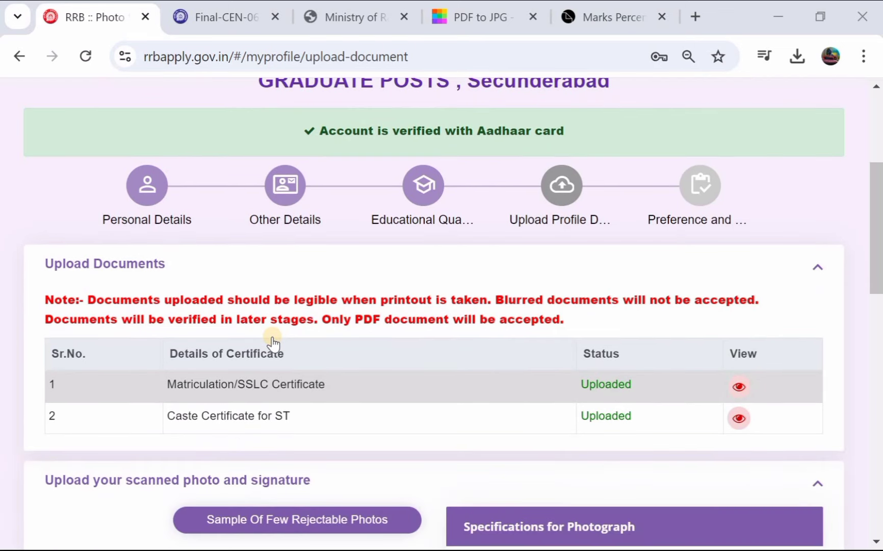
scroll(371, 352, "down", 1)
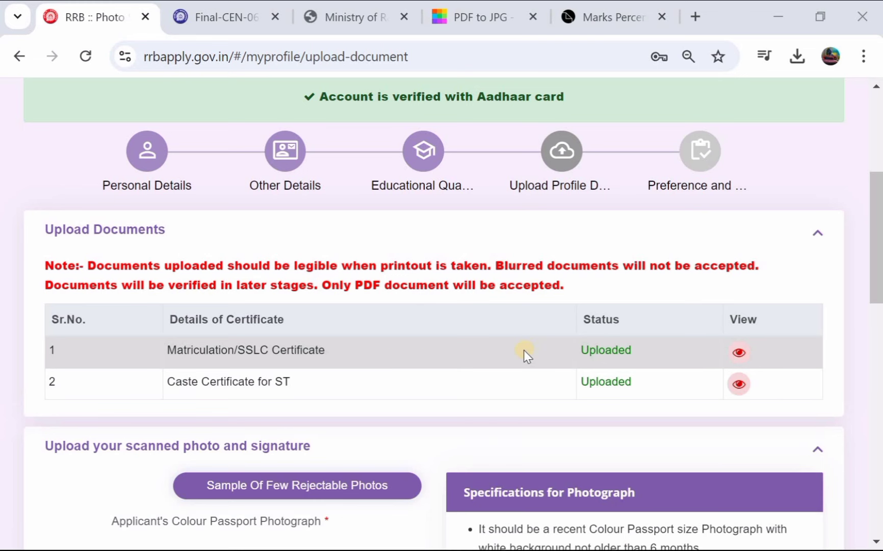
scroll(526, 352, "down", 1)
scroll(526, 352, "down", 1)
scroll(525, 352, "up", 1)
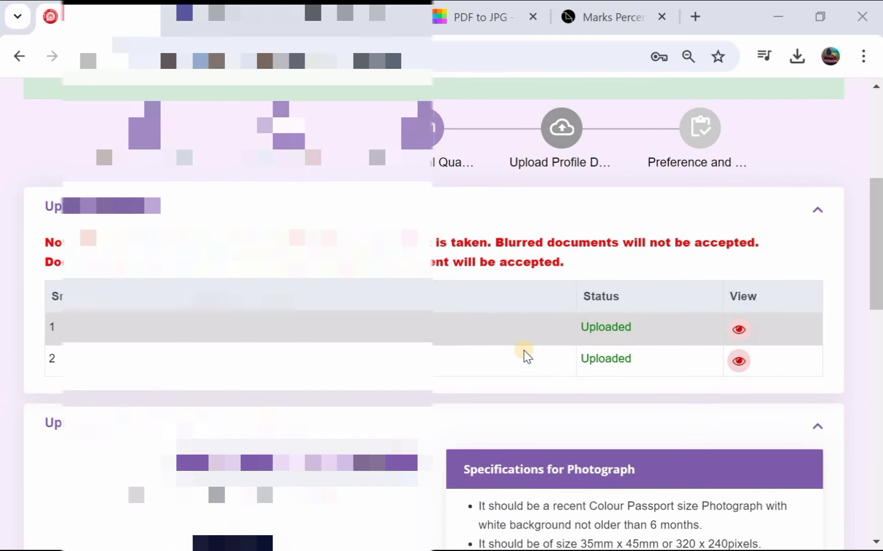
scroll(526, 355, "down", 12)
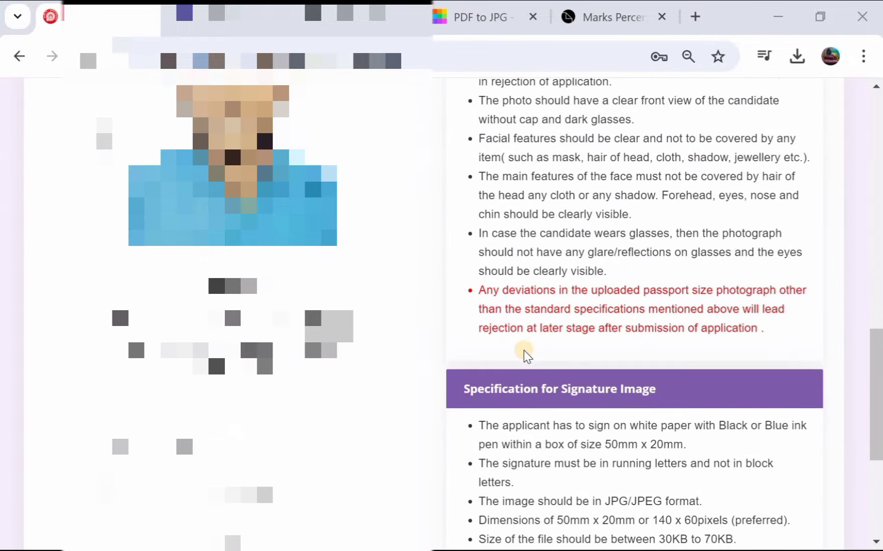
scroll(525, 351, "up", 4)
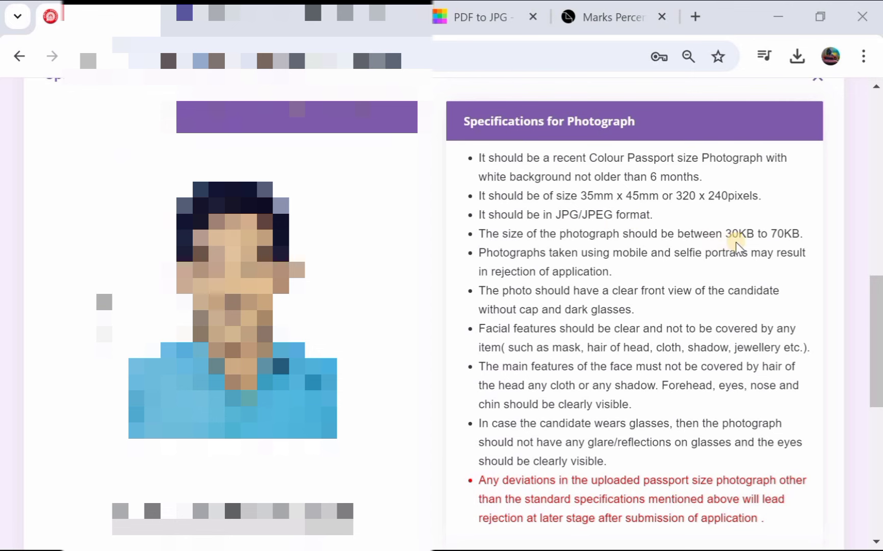
scroll(637, 243, "down", 1)
scroll(637, 243, "up", 1)
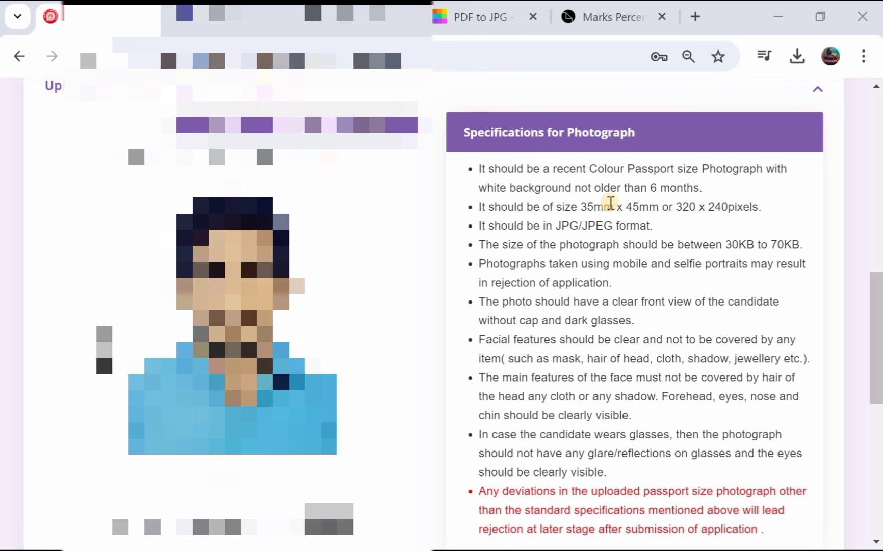
scroll(611, 203, "down", 3)
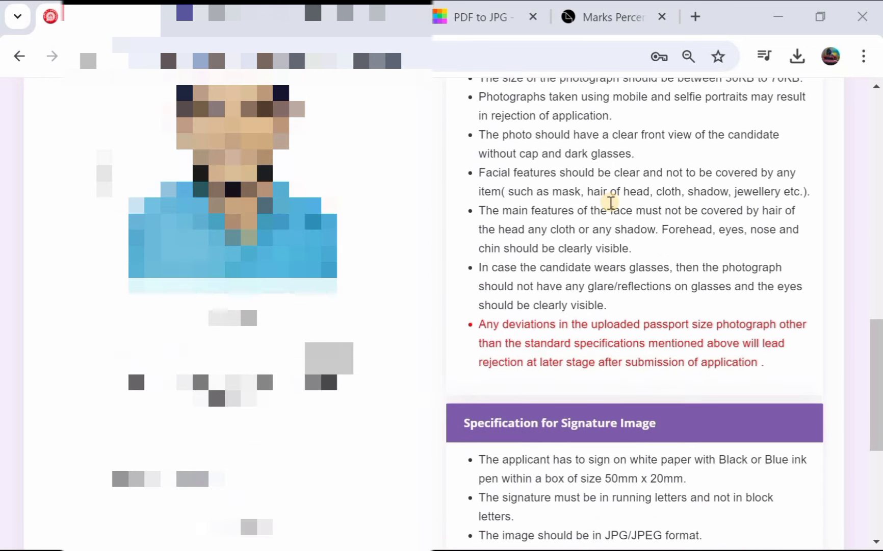
scroll(610, 202, "down", 4)
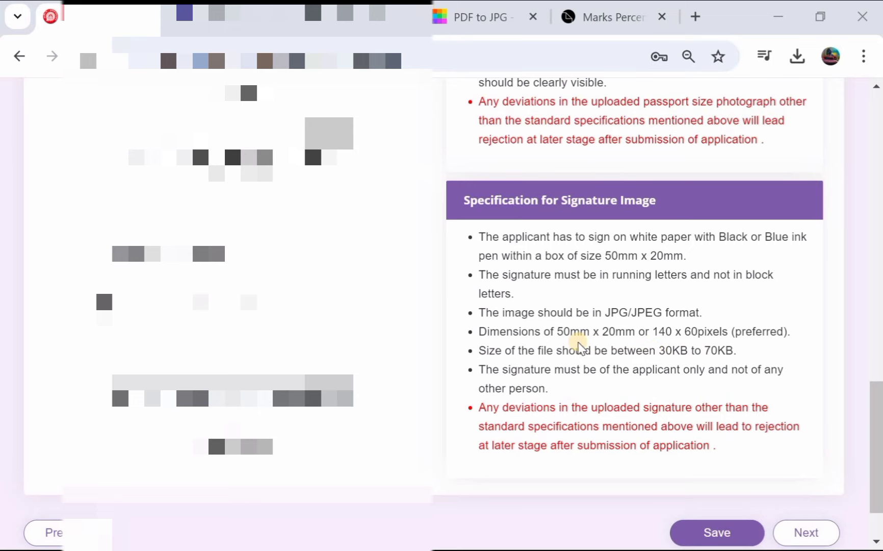
scroll(579, 348, "up", 12)
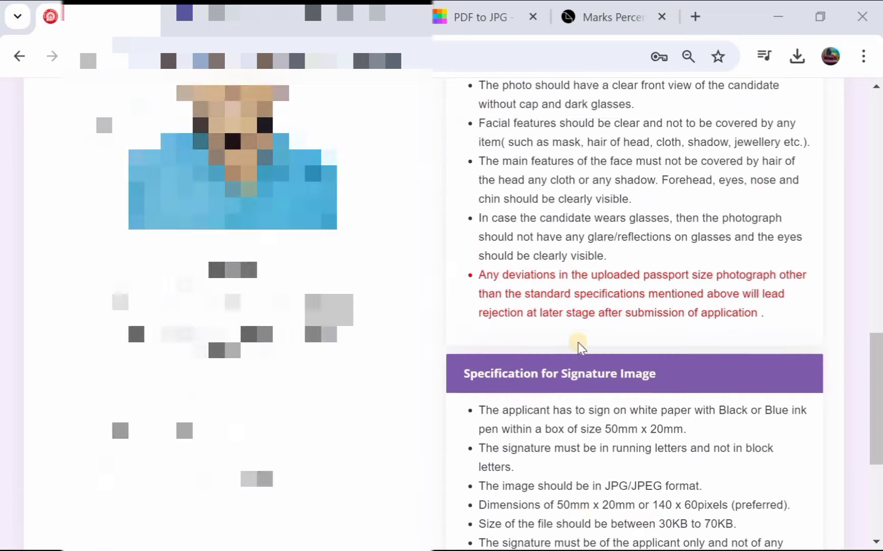
scroll(579, 343, "down", 2)
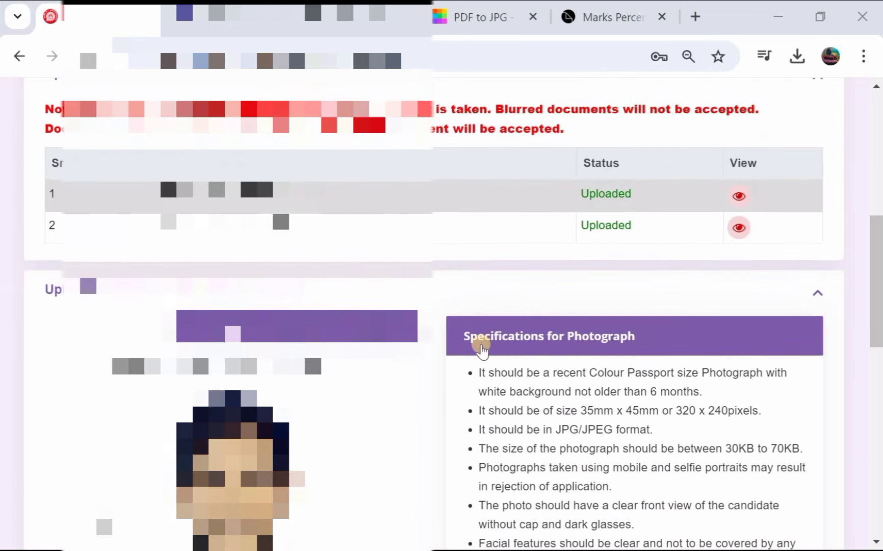
left_click(329, 333)
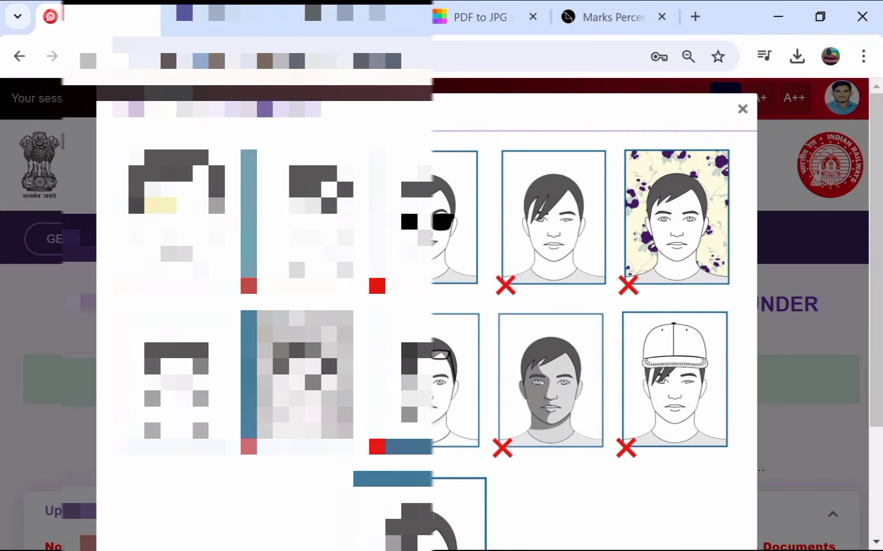
scroll(444, 248, "down", 3)
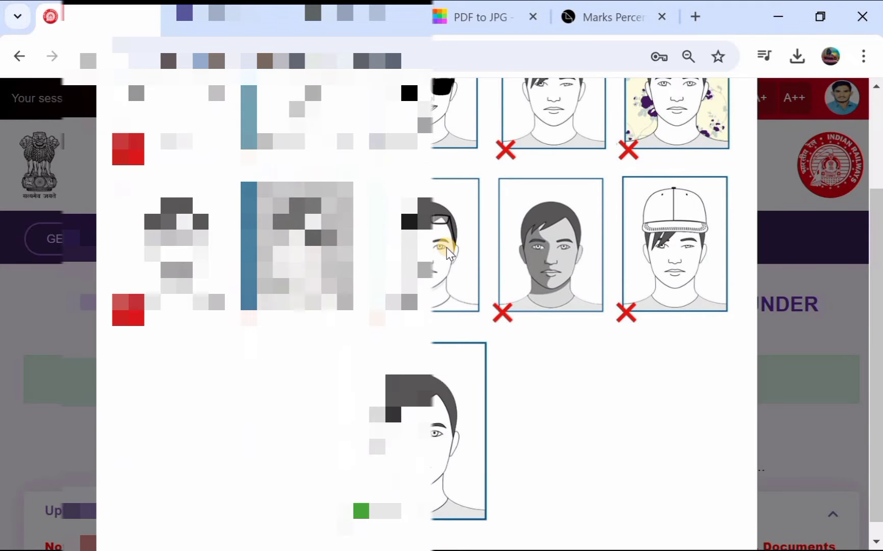
Step: Dismiss the rejectable-photo samples and save the uploaded photograph and signature
scroll(539, 245, "up", 3)
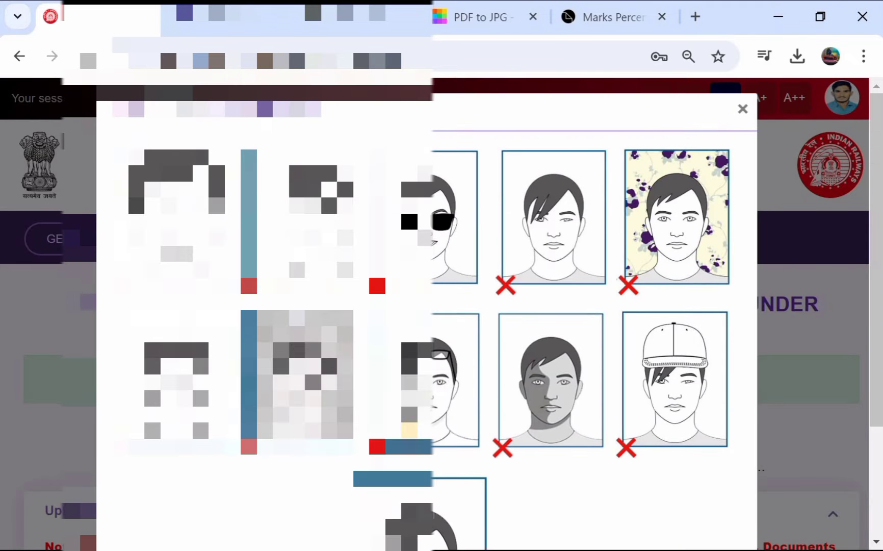
left_click(739, 113)
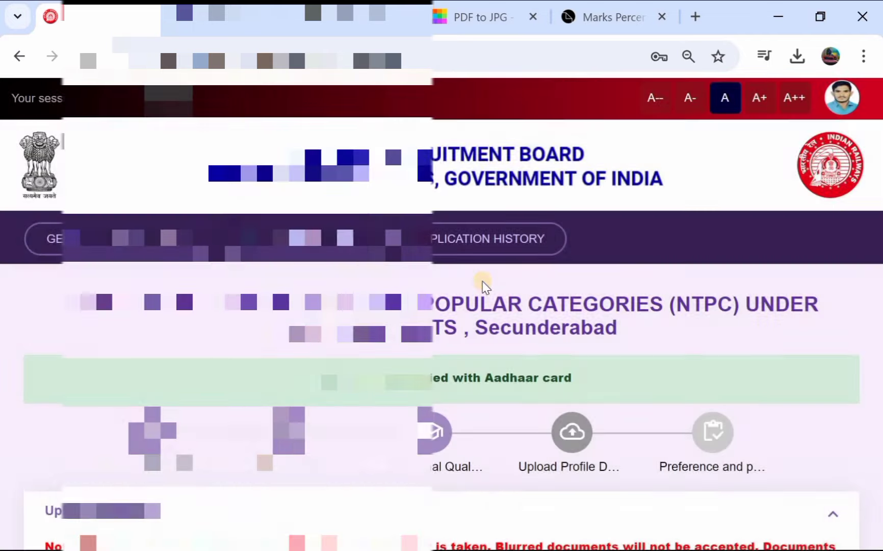
scroll(482, 280, "down", 15)
scroll(483, 281, "down", 5)
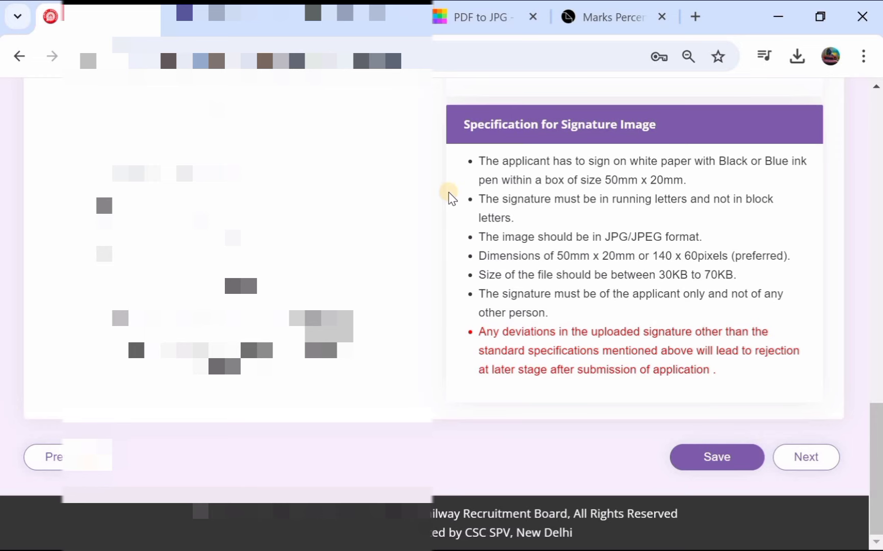
scroll(451, 198, "up", 9)
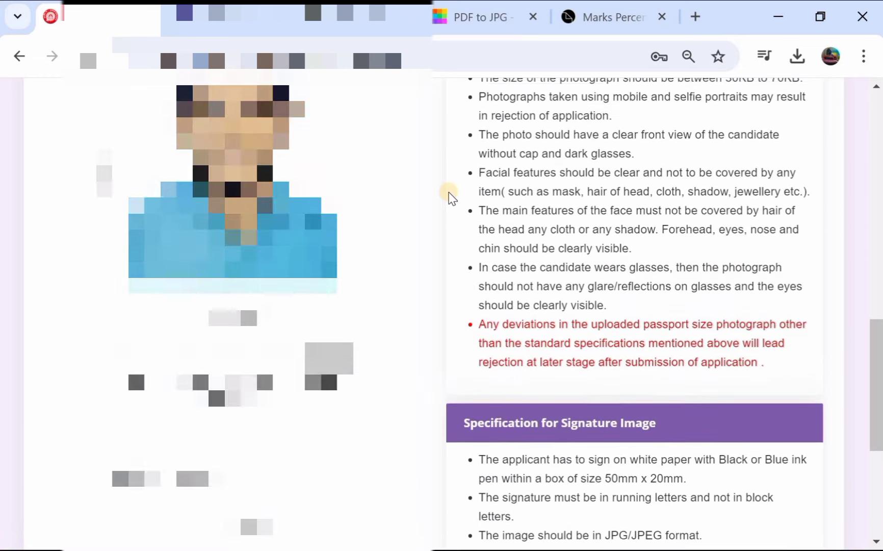
scroll(451, 197, "up", 3)
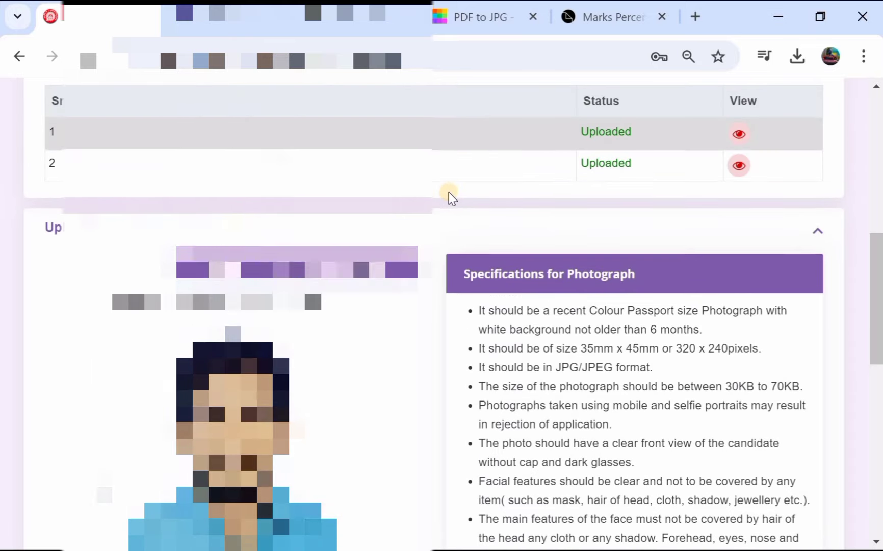
scroll(451, 196, "down", 1)
scroll(448, 193, "down", 10)
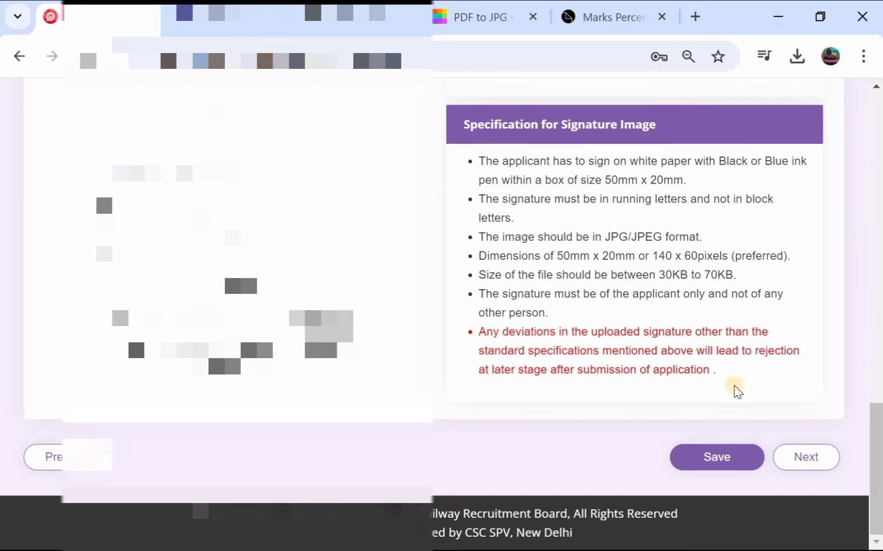
left_click(705, 455)
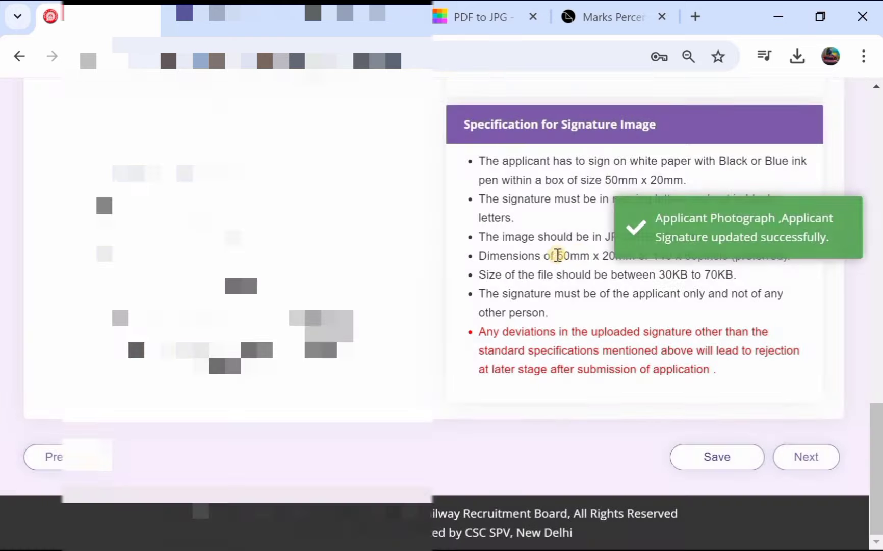
Step: Keep SCR Commercial Cum Ticket Clerk as the only post preference, then bring up the CEN 06/2024 notice PDF
left_click(798, 459)
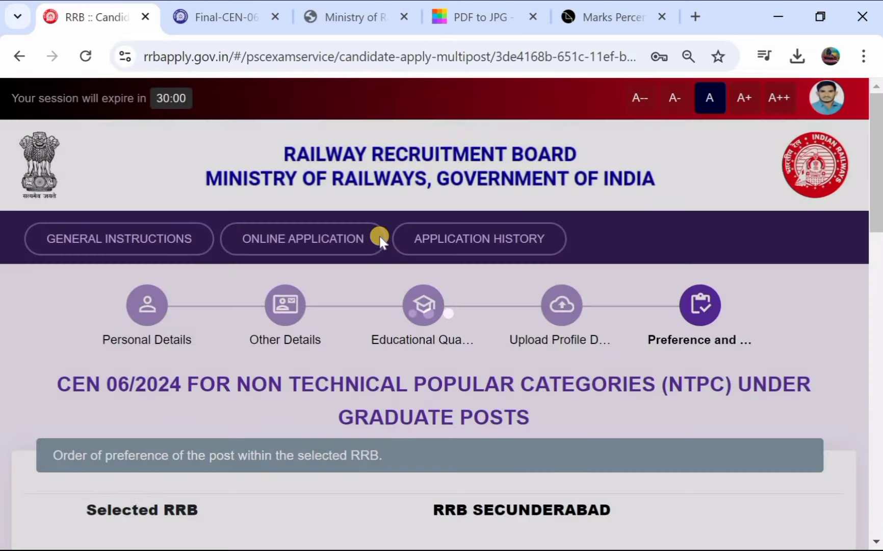
scroll(381, 238, "down", 3)
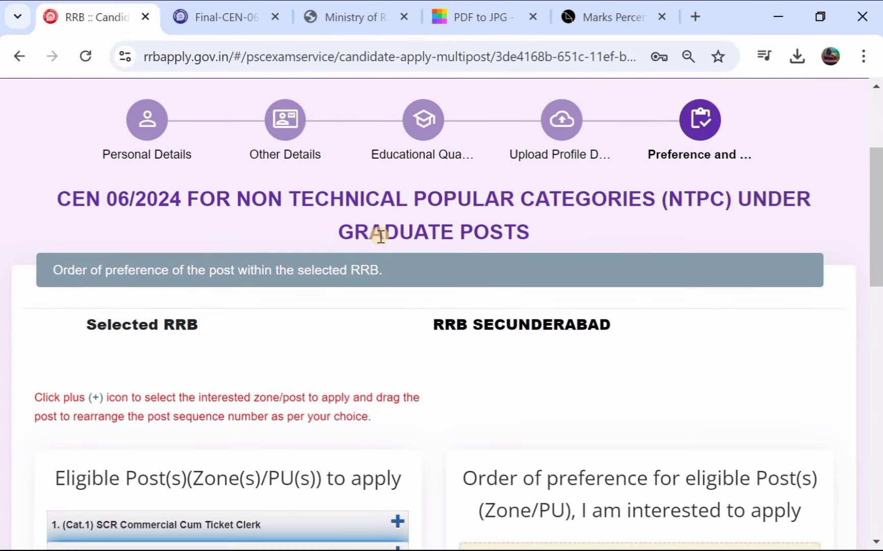
scroll(381, 237, "down", 3)
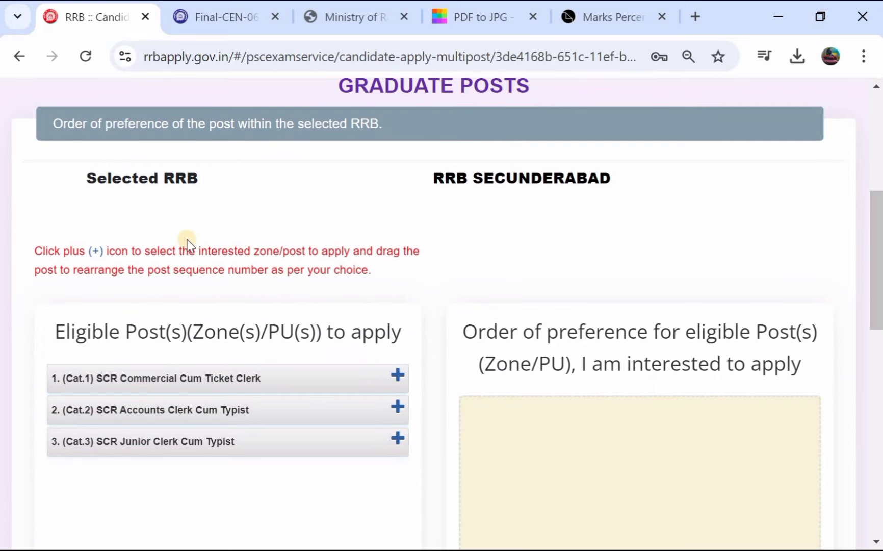
scroll(263, 267, "down", 1)
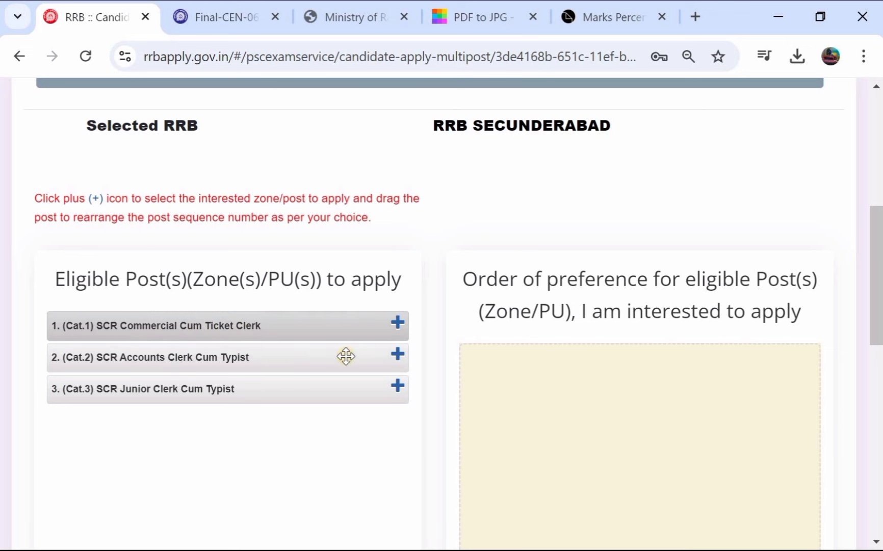
left_click(396, 323)
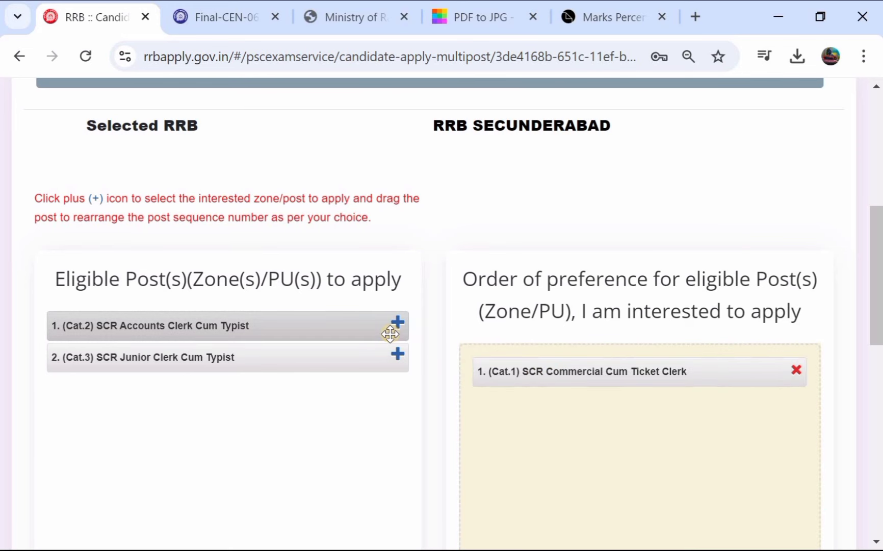
scroll(390, 334, "down", 2)
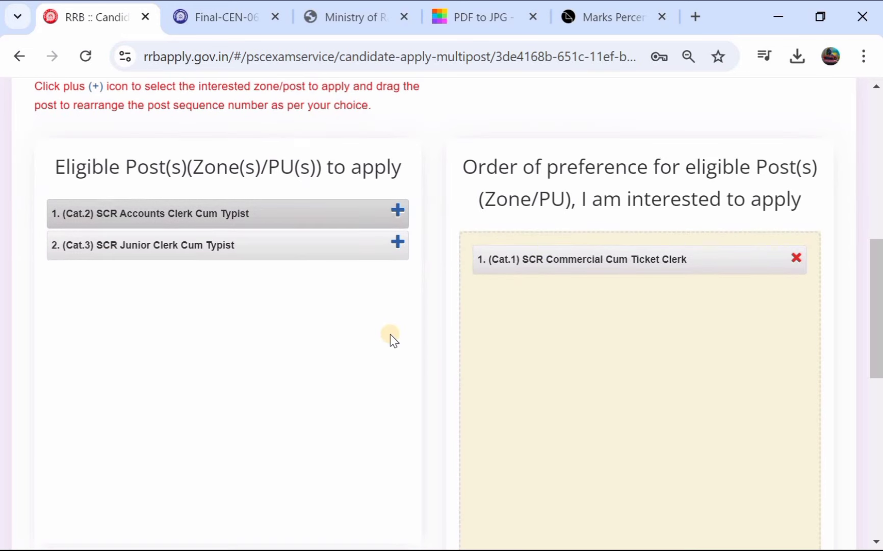
left_click(242, 13)
Step: Scroll the CEN 06/2024 notice to page 59's post parameters table of pay and qualifications
scroll(389, 422, "down", 10)
scroll(390, 425, "down", 20)
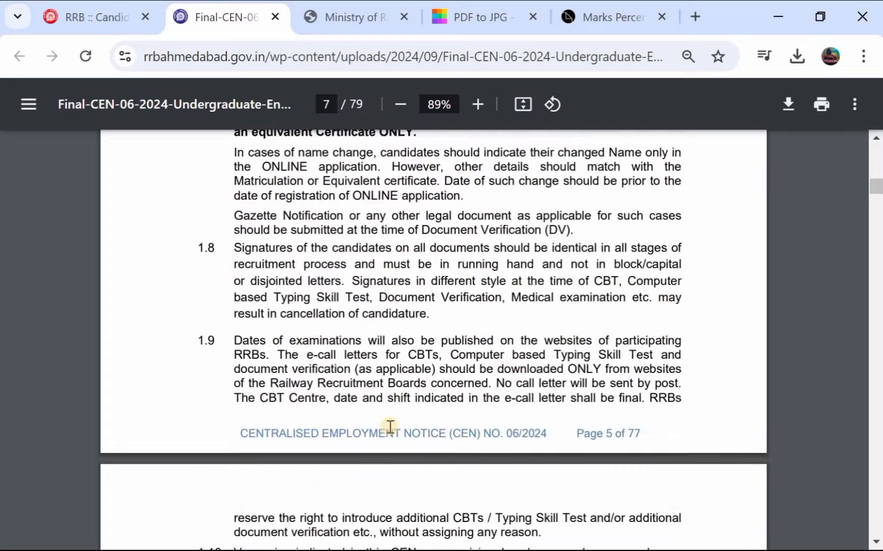
scroll(390, 425, "down", 20)
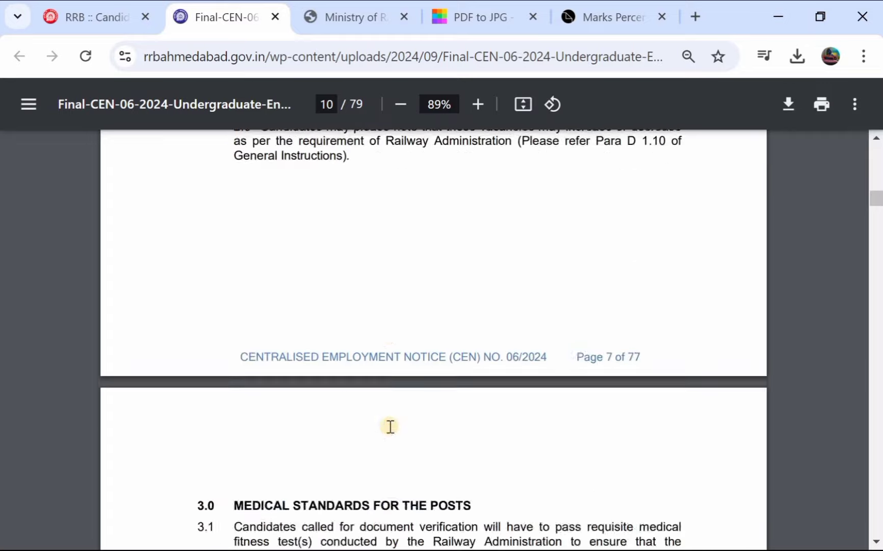
scroll(390, 426, "down", 20)
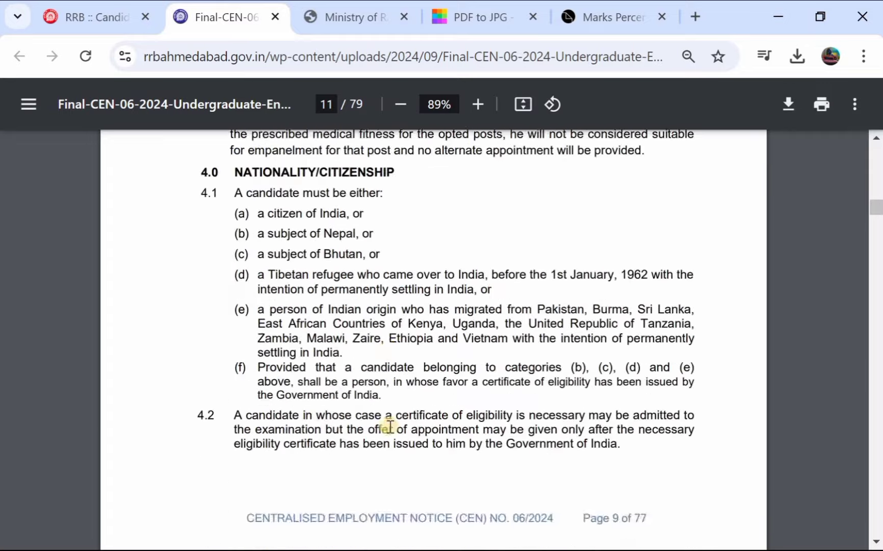
scroll(390, 426, "down", 5)
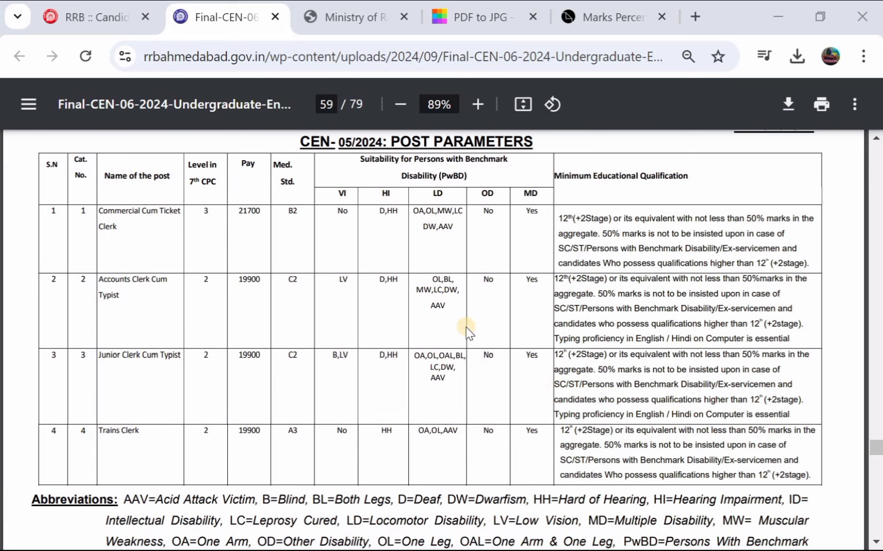
scroll(466, 329, "down", 1)
scroll(465, 325, "up", 1)
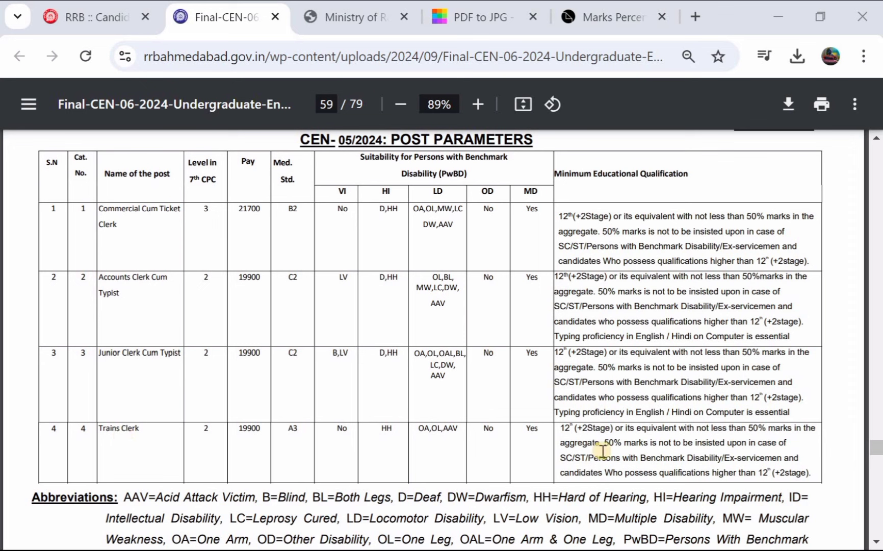
Step: Back on the application form, tick the post-preference confirmation and the eligibility declaration
left_click(83, 15)
scroll(314, 220, "down", 2)
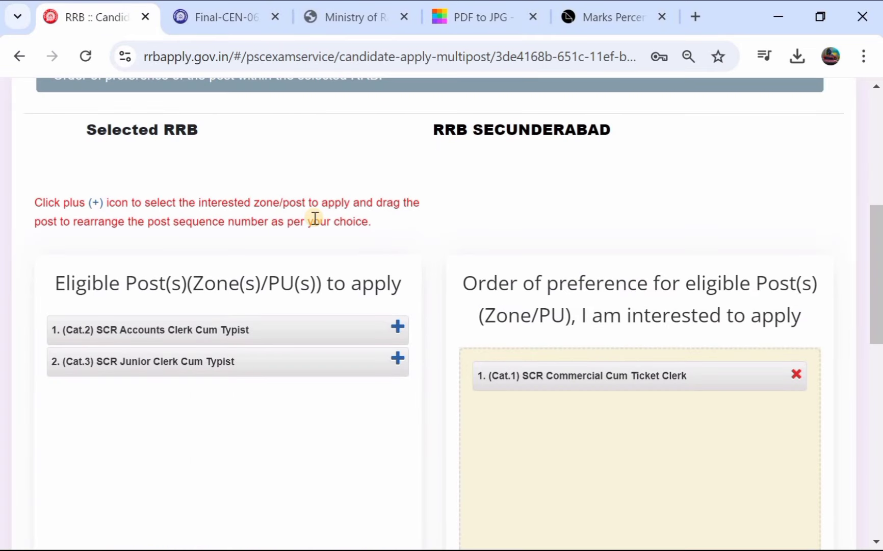
scroll(315, 218, "down", 1)
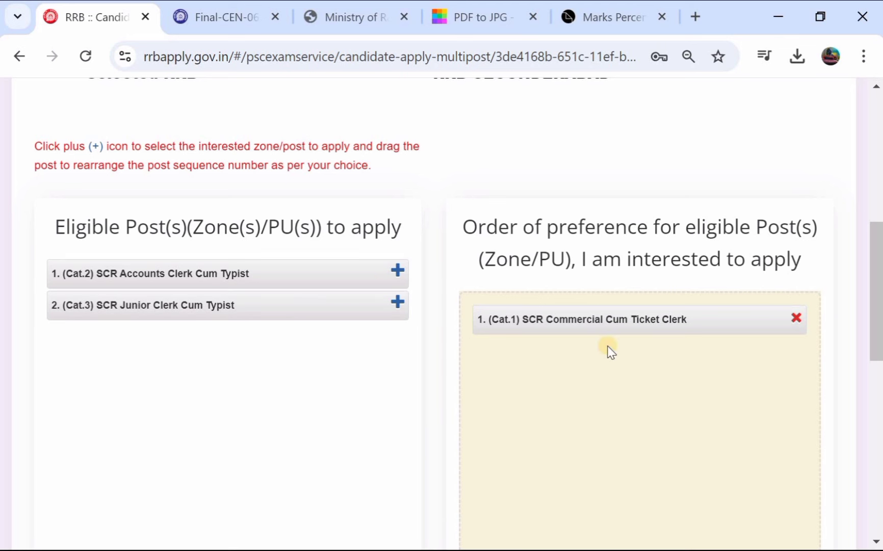
scroll(622, 346, "down", 1)
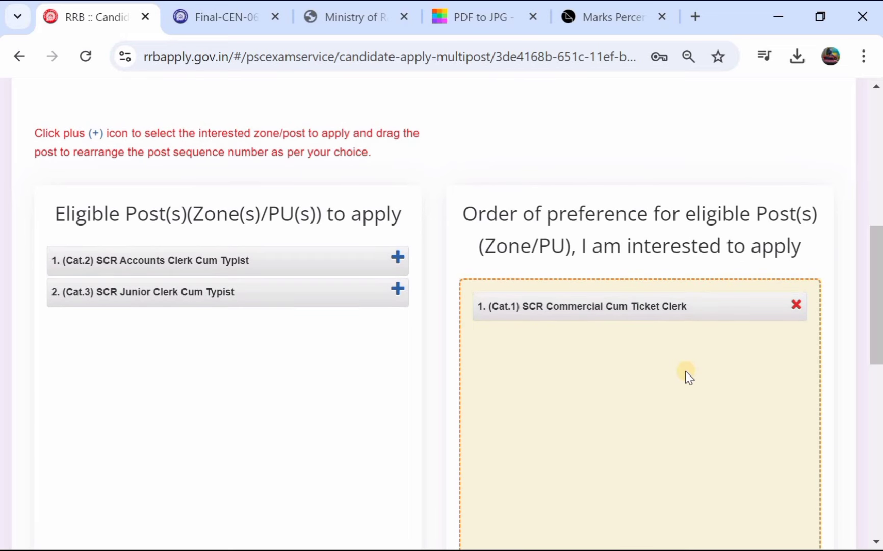
scroll(536, 340, "down", 8)
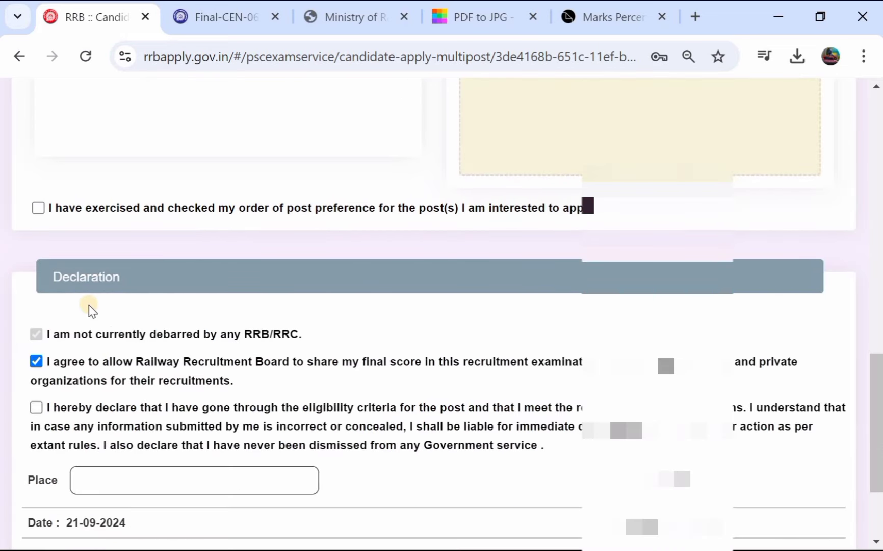
left_click(37, 208)
scroll(197, 251, "down", 2)
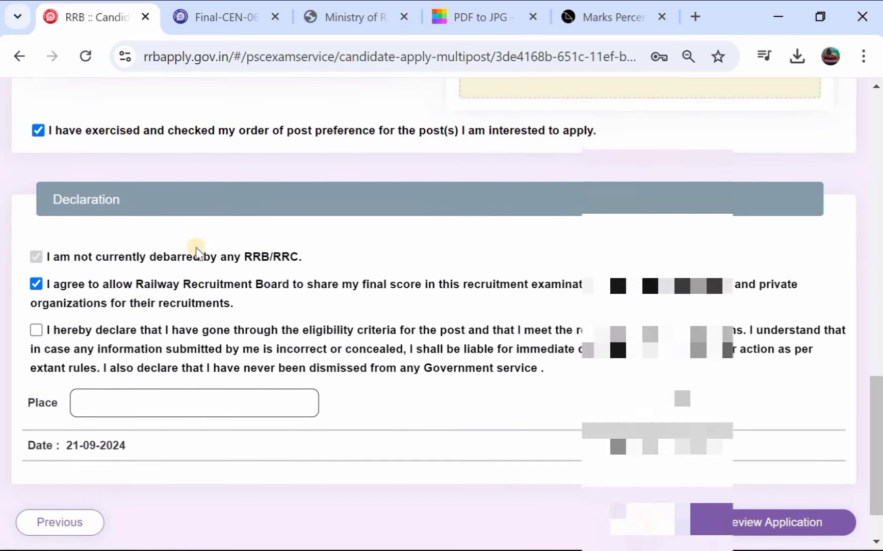
left_click(35, 329)
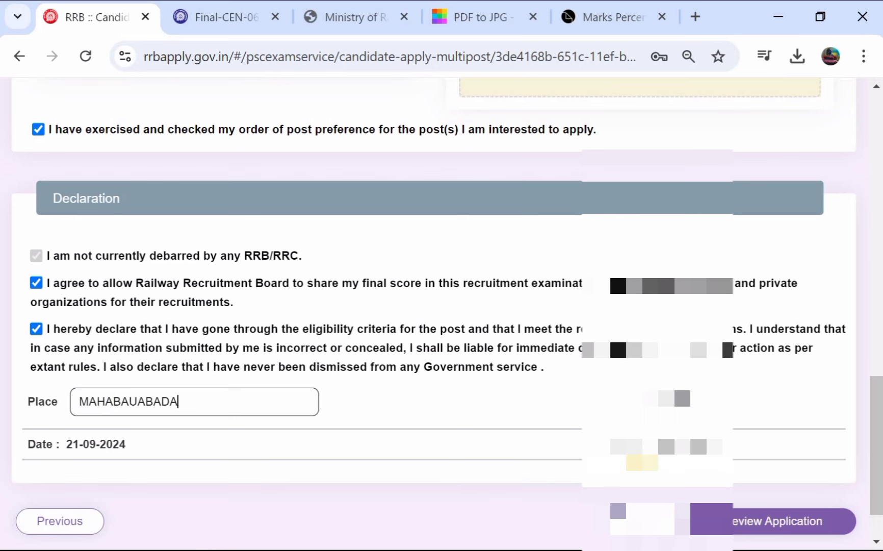
scroll(315, 397, "down", 2)
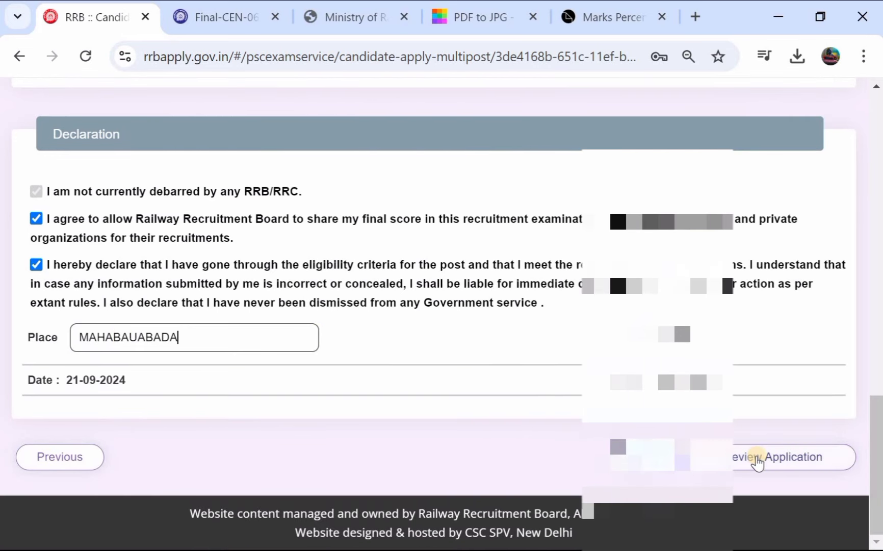
Step: Preview the application, decline adding more posts, and scroll through the full preview
left_click(757, 462)
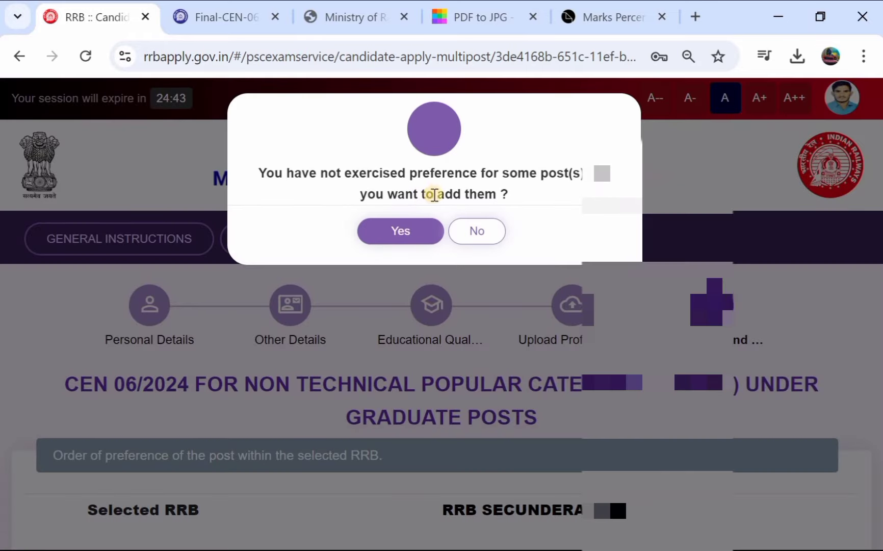
left_click(473, 230)
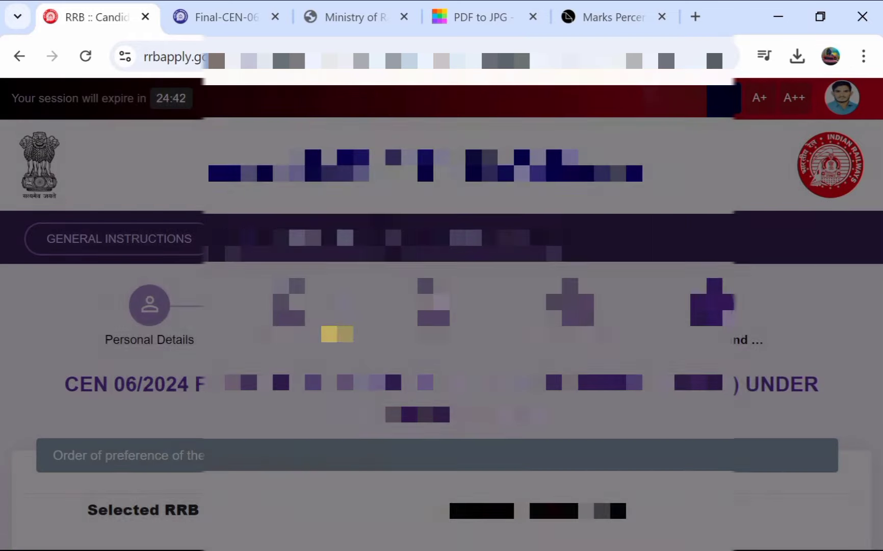
scroll(426, 306, "down", 10)
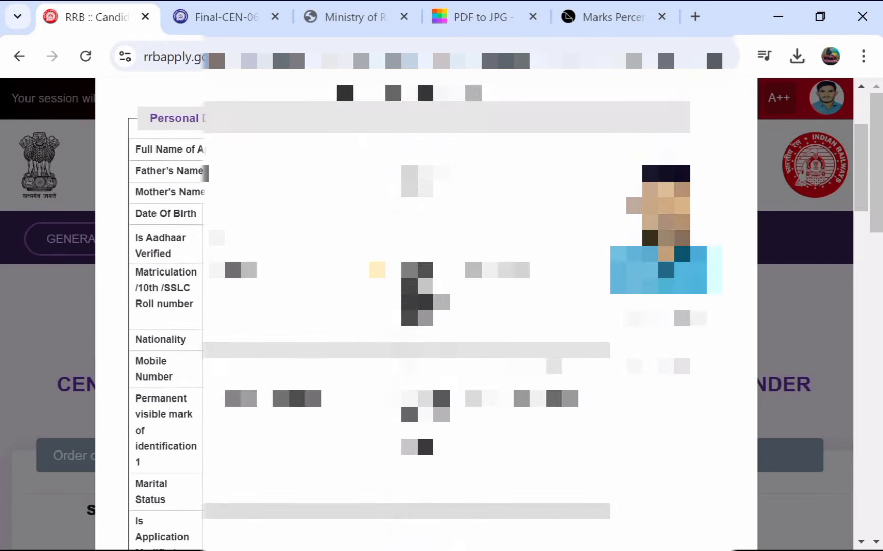
scroll(425, 306, "down", 7)
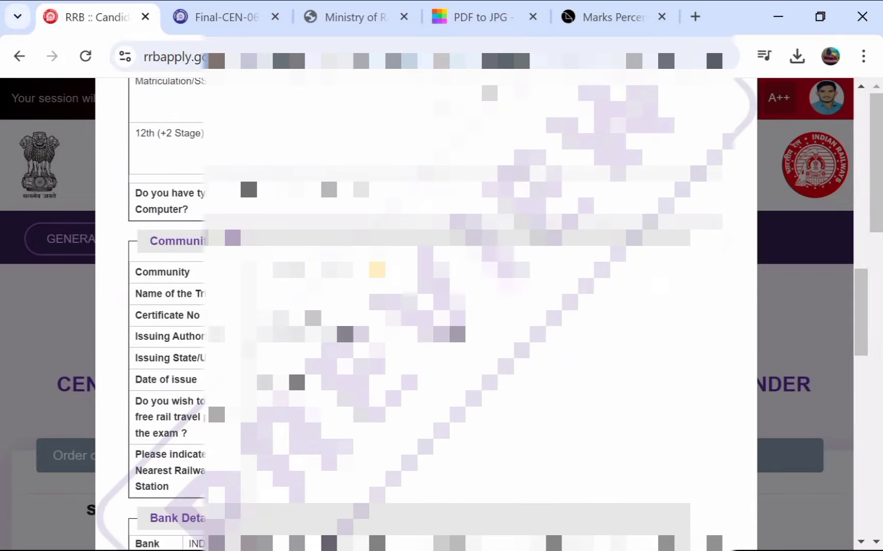
scroll(425, 306, "down", 1)
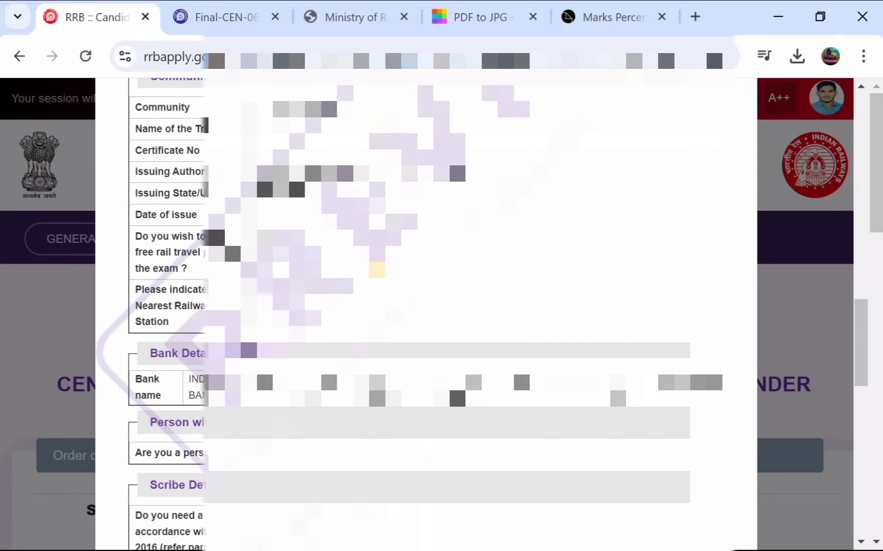
scroll(426, 305, "down", 1)
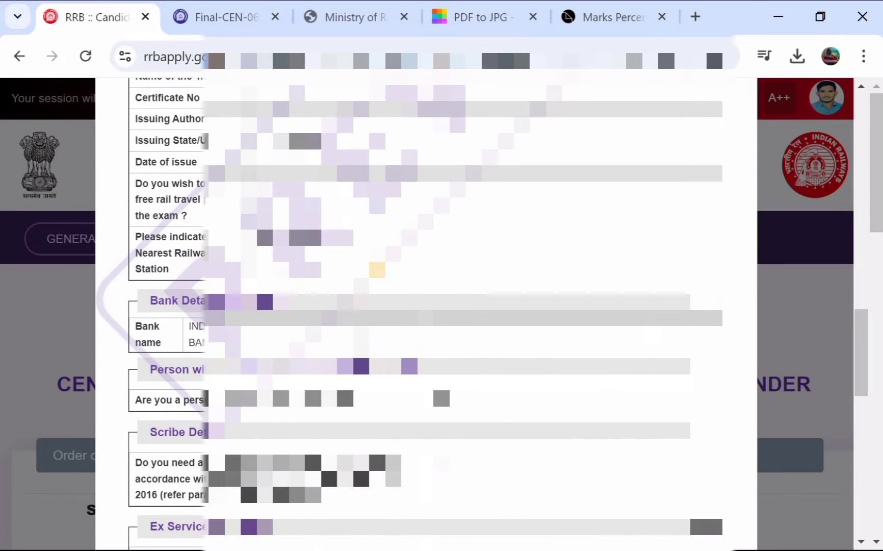
scroll(426, 306, "down", 3)
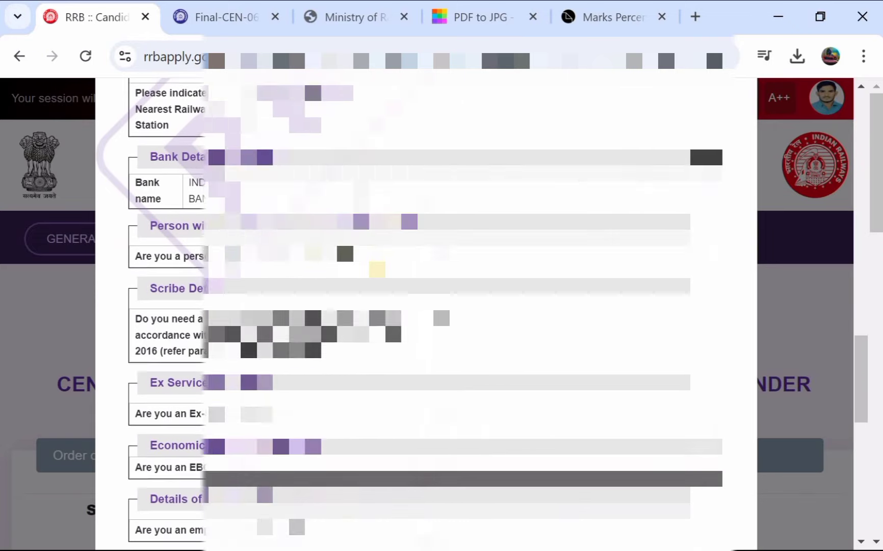
scroll(426, 306, "down", 10)
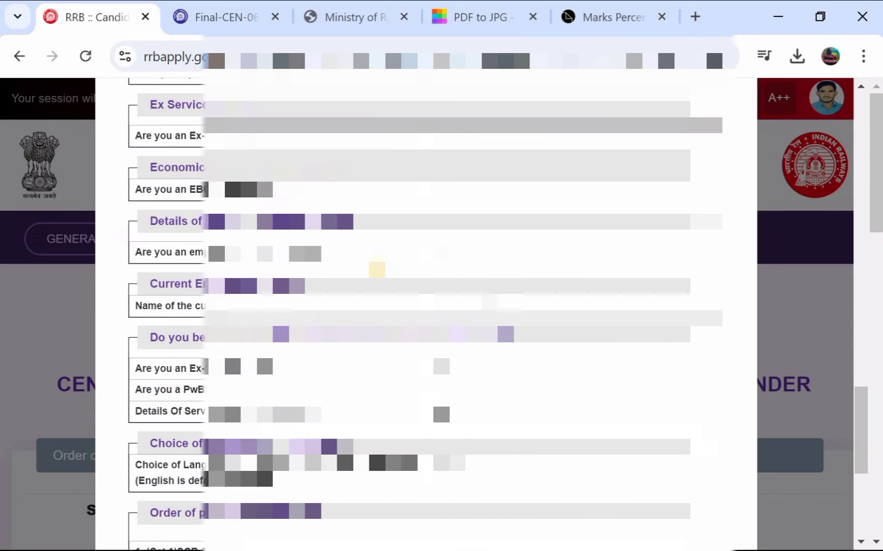
scroll(426, 306, "down", 2)
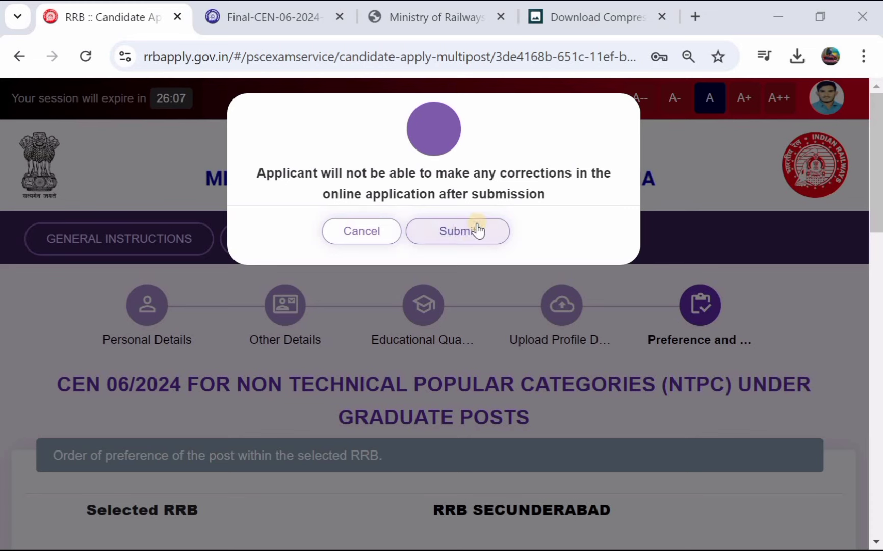
Step: Confirm final submission and review the ₹250 fee details on the Add Payment page
left_click(458, 232)
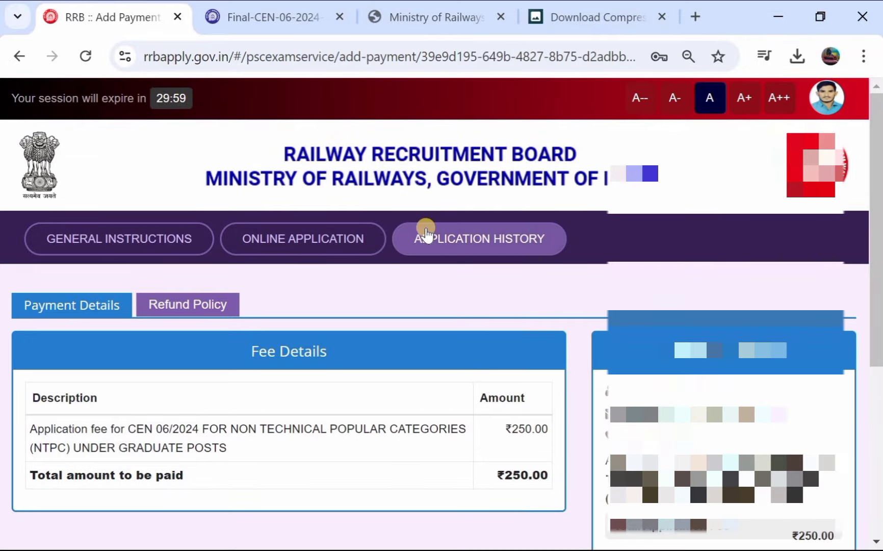
scroll(426, 234, "down", 3)
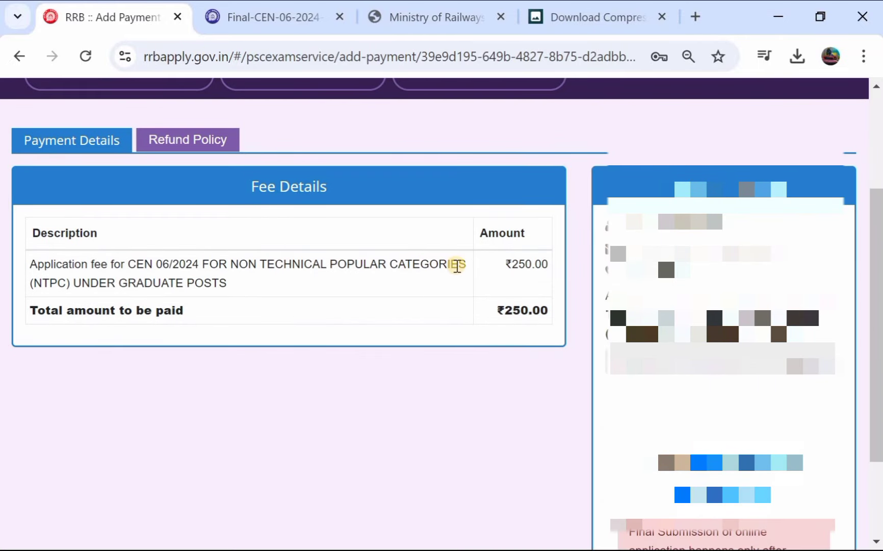
scroll(591, 254, "down", 3)
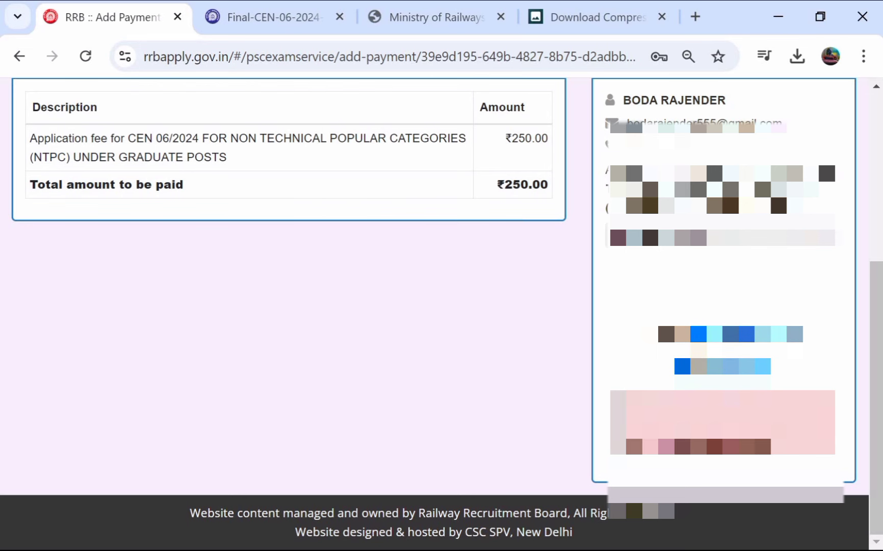
scroll(441, 313, "up", 3)
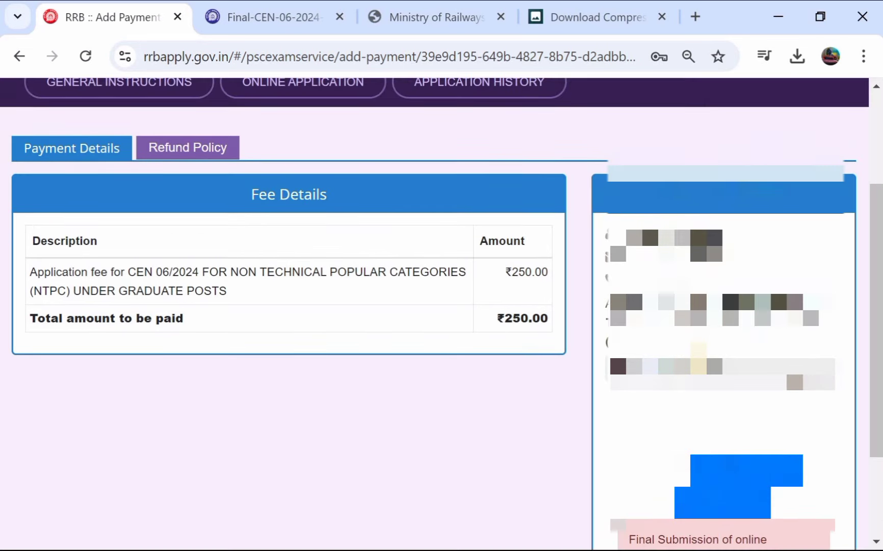
scroll(442, 313, "down", 3)
scroll(440, 267, "down", 1)
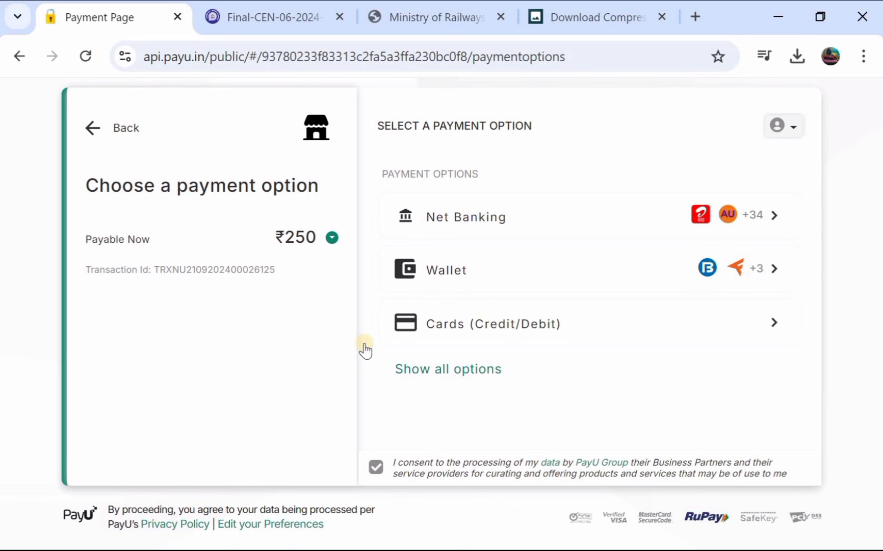
Step: Pick Cards (Credit/Debit) as the PayU payment method for the ₹250 fee
left_click(463, 323)
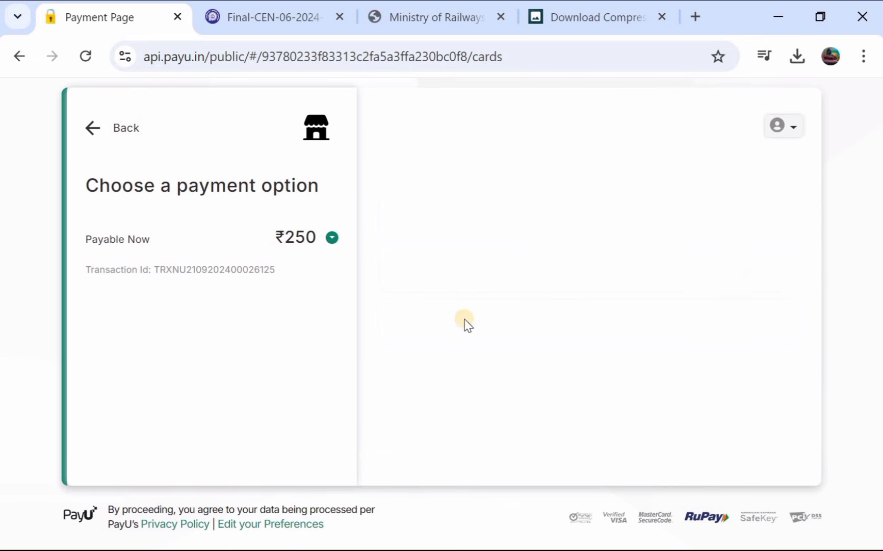